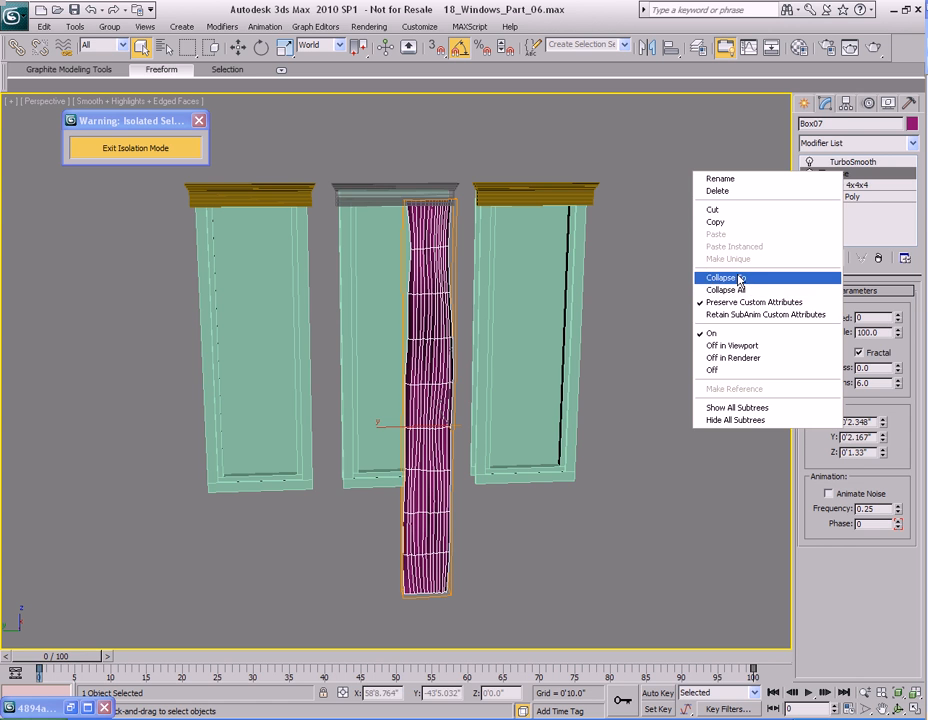
Step: Collapse the curtain's modifier stack up to and including Noise, leaving TurboSmooth as a separate modifier above the Editable Poly
click(736, 281)
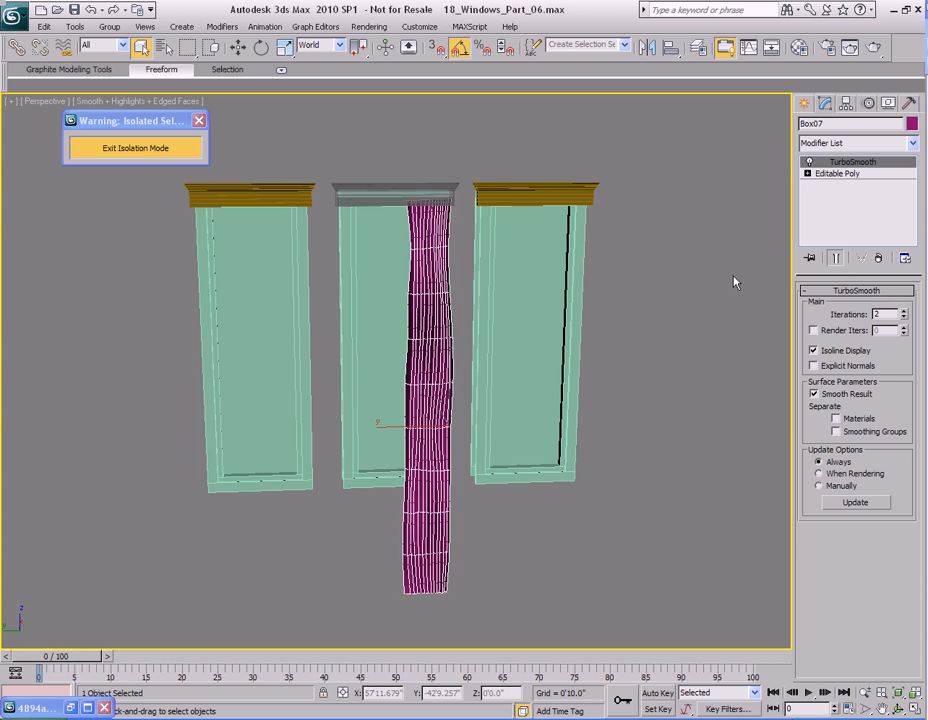
click(810, 162)
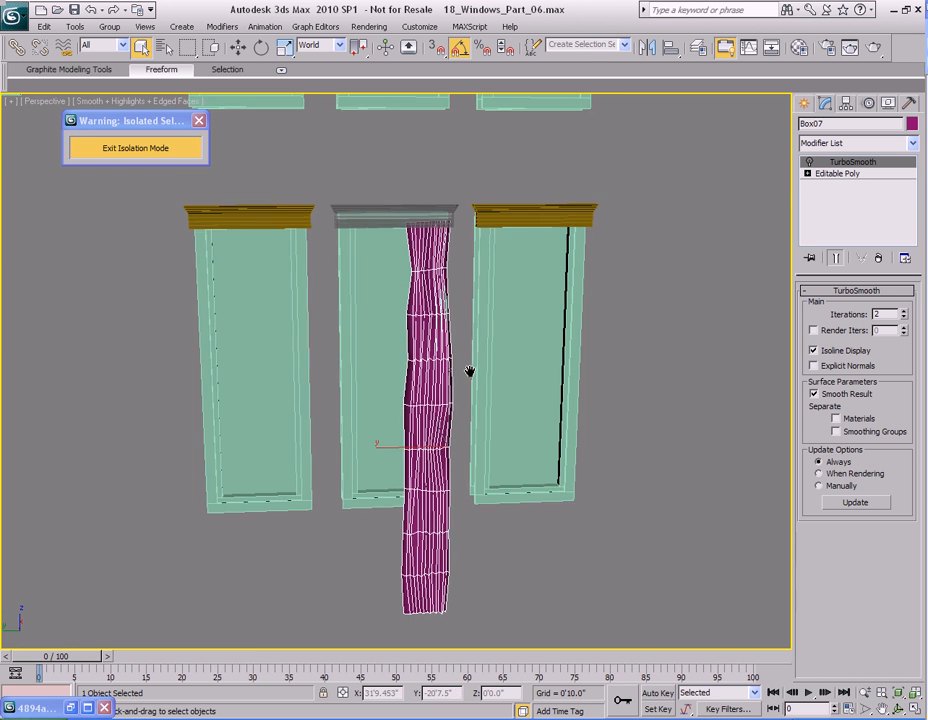
middle_drag(470, 354, 466, 418)
scroll(466, 418, up, 5)
middle_drag(570, 307, 436, 434)
middle_drag(503, 248, 503, 302)
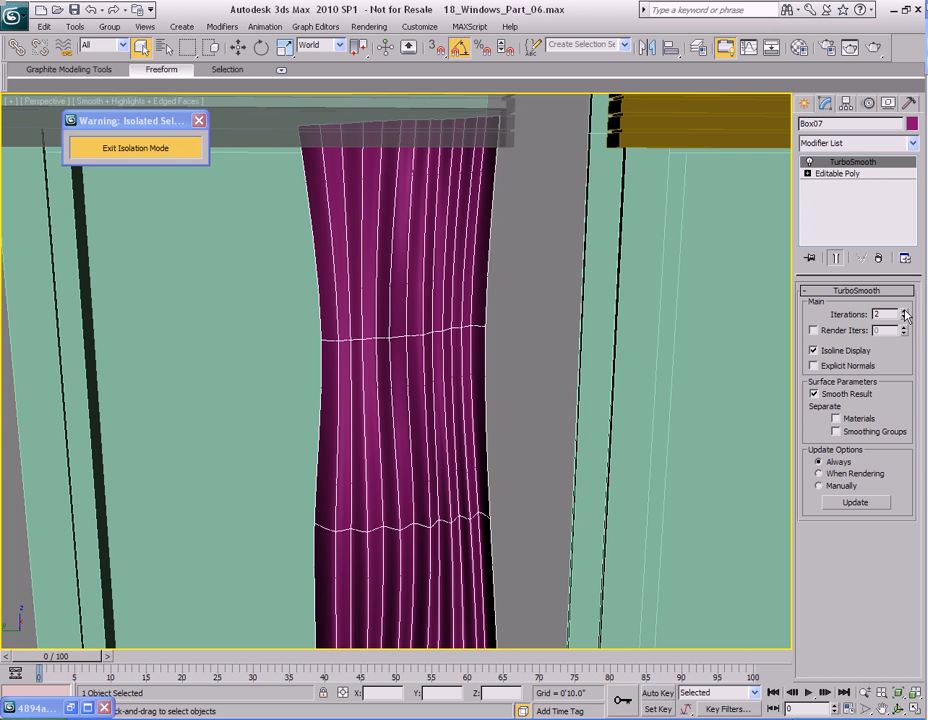
Step: Try collapsing the curtain's entire modifier stack and converting it to Editable Poly, and undo both operations after checking the mesh
right_click(866, 240)
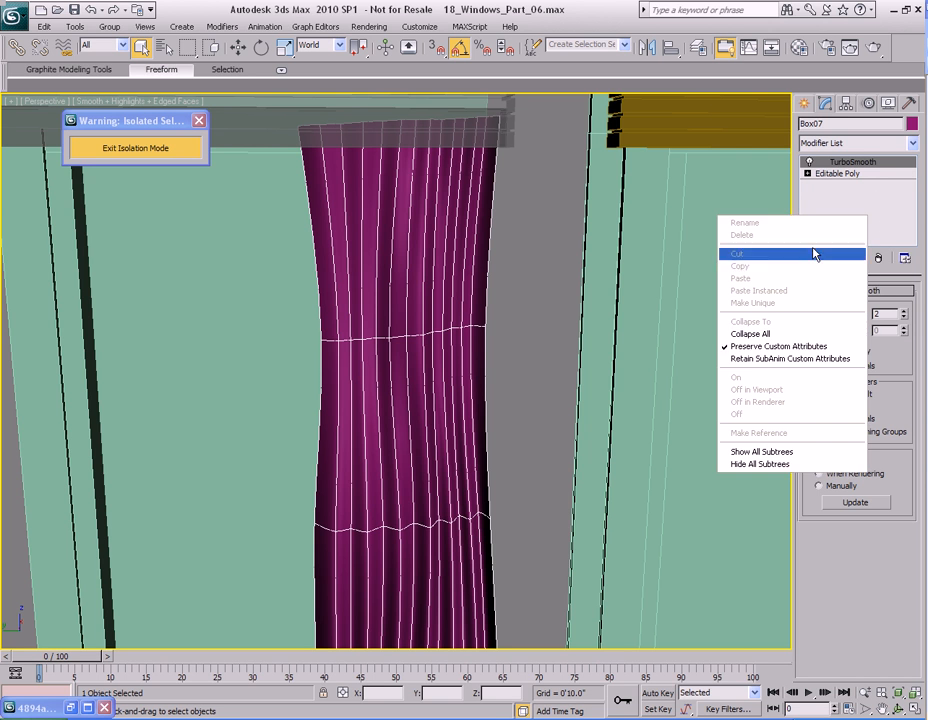
click(745, 338)
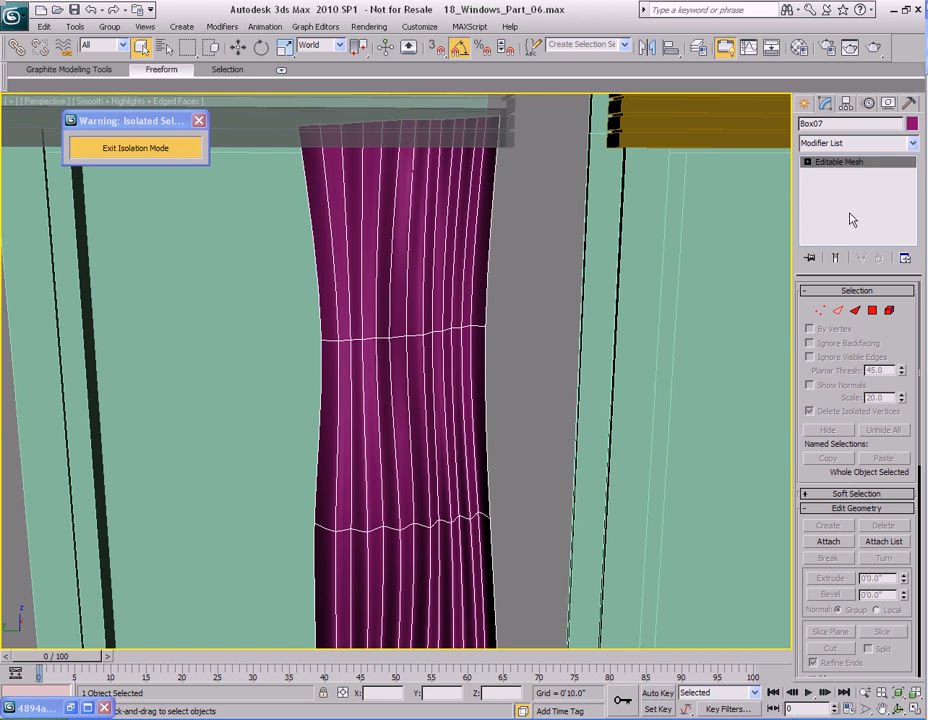
right_click(851, 220)
click(786, 289)
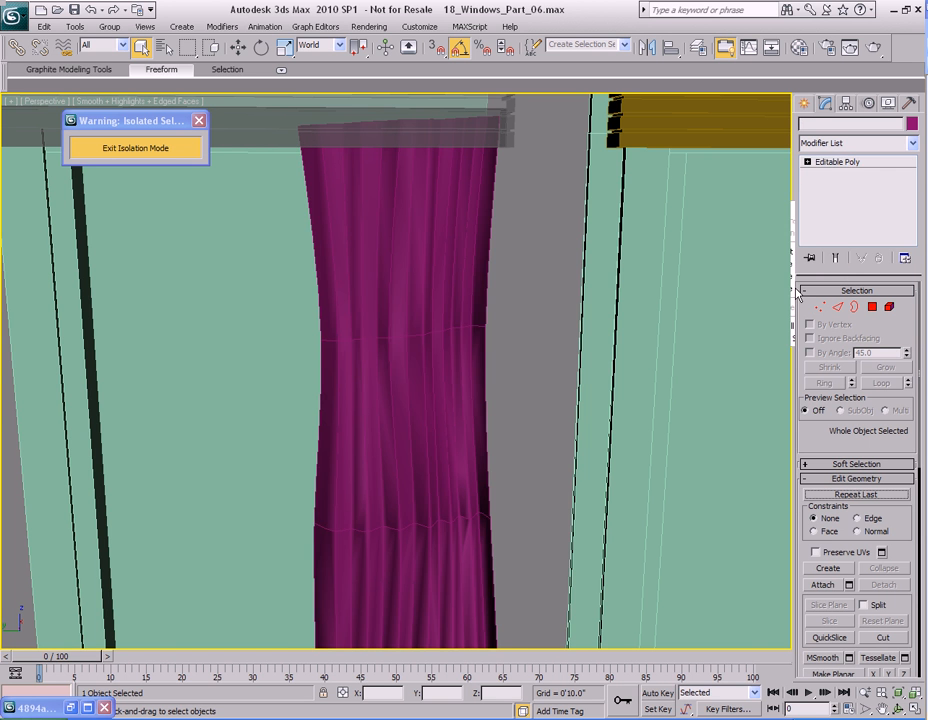
mouse_move(611, 427)
middle_down()
mouse_move(641, 413)
mouse_move(594, 400)
mouse_move(607, 429)
middle_up()
mouse_move(543, 396)
alt+middle_down()
mouse_move(554, 394)
mouse_move(533, 388)
alt+middle_up()
scroll(523, 421, down, 6)
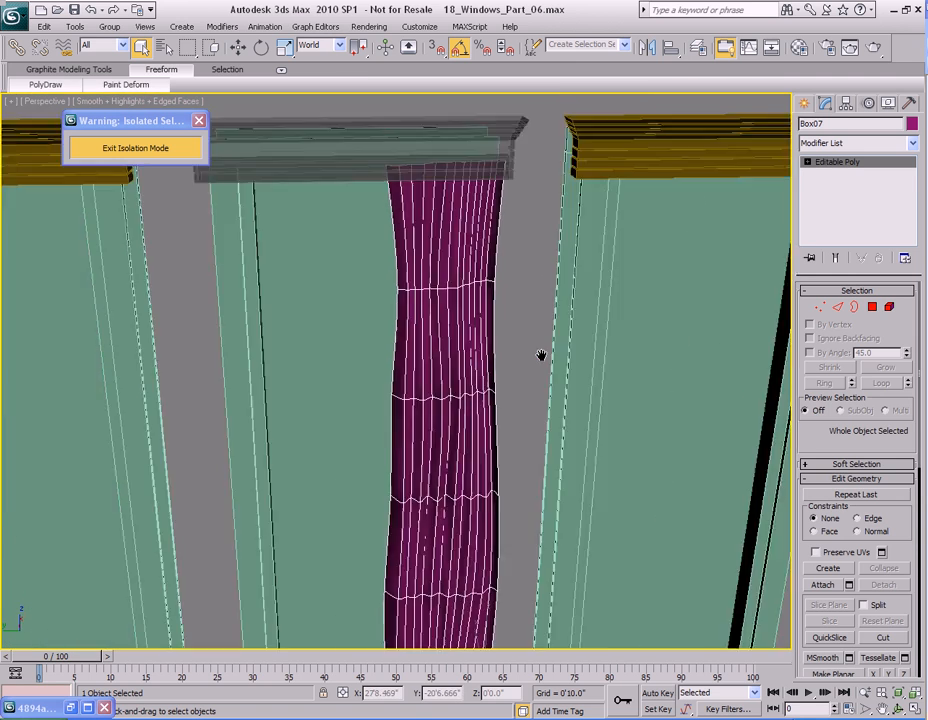
scroll(555, 416, up, 6)
scroll(570, 436, up, 5)
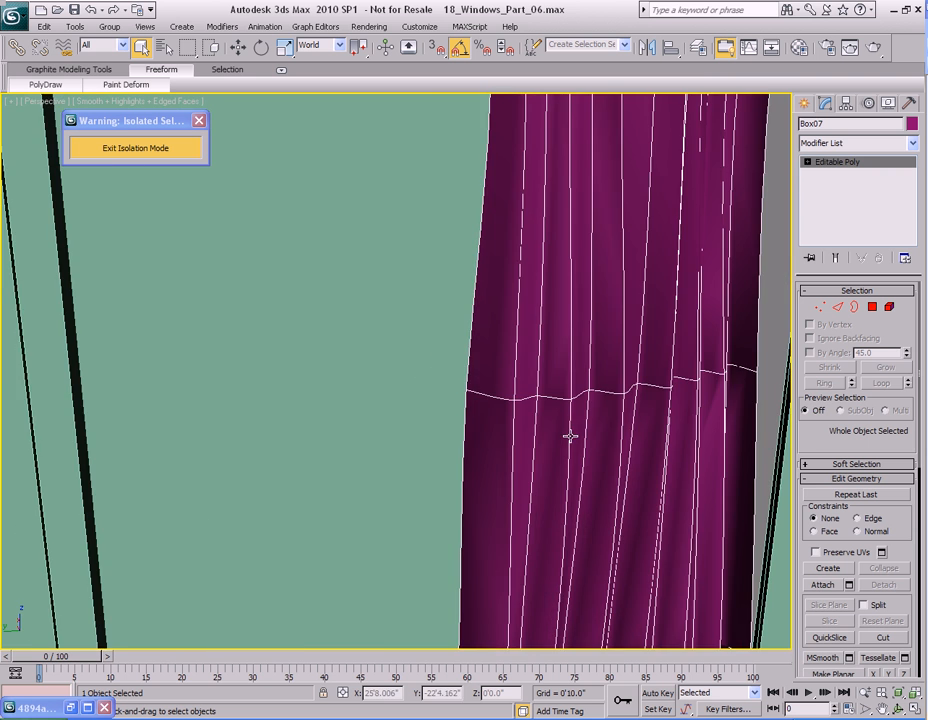
scroll(590, 431, down, 4)
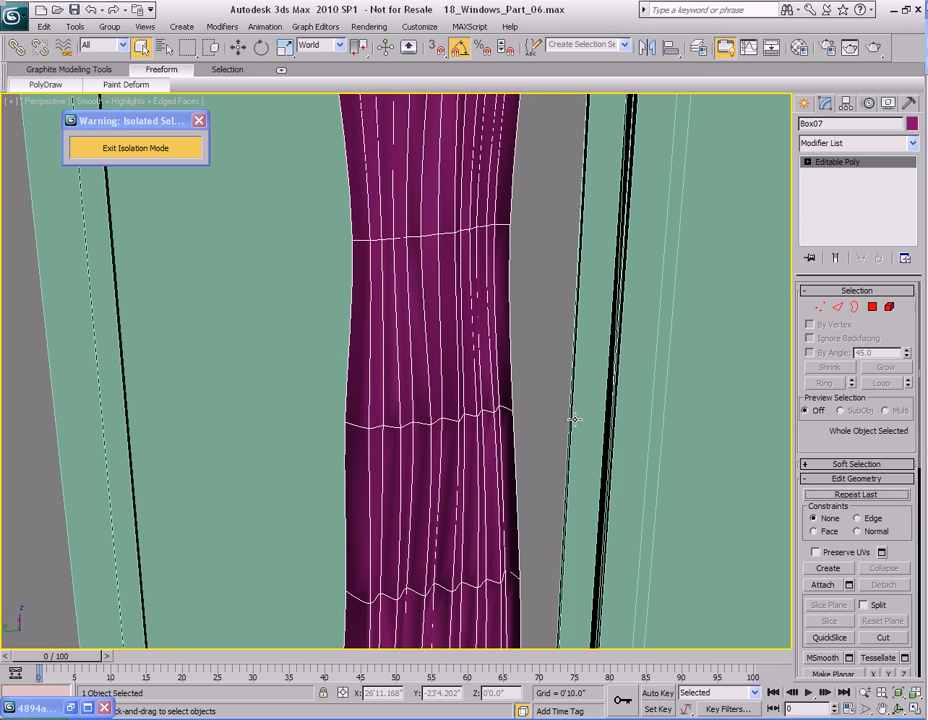
key(ctrl+z)
key(ctrl+z)
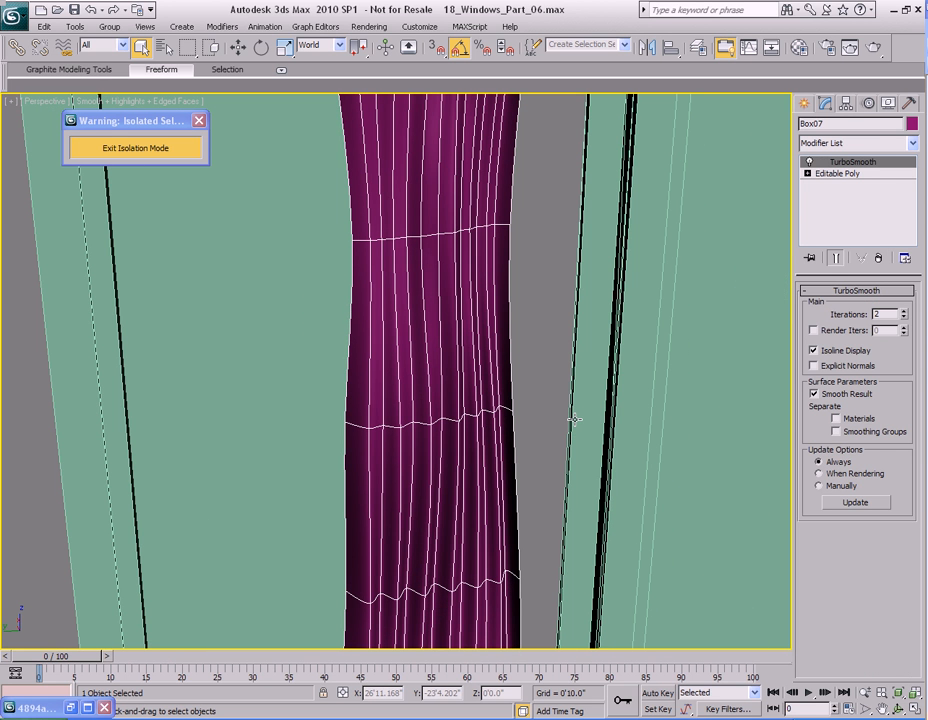
Step: Compare the curtain's mesh with Isoline Display on and off, and leave the option off in TurboSmooth
click(814, 350)
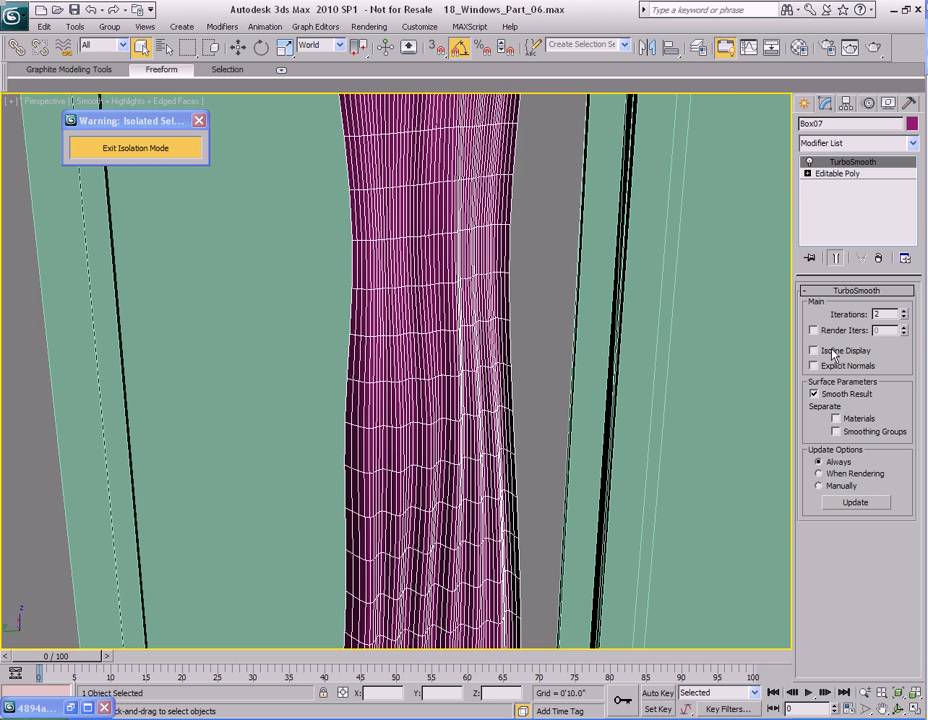
click(814, 350)
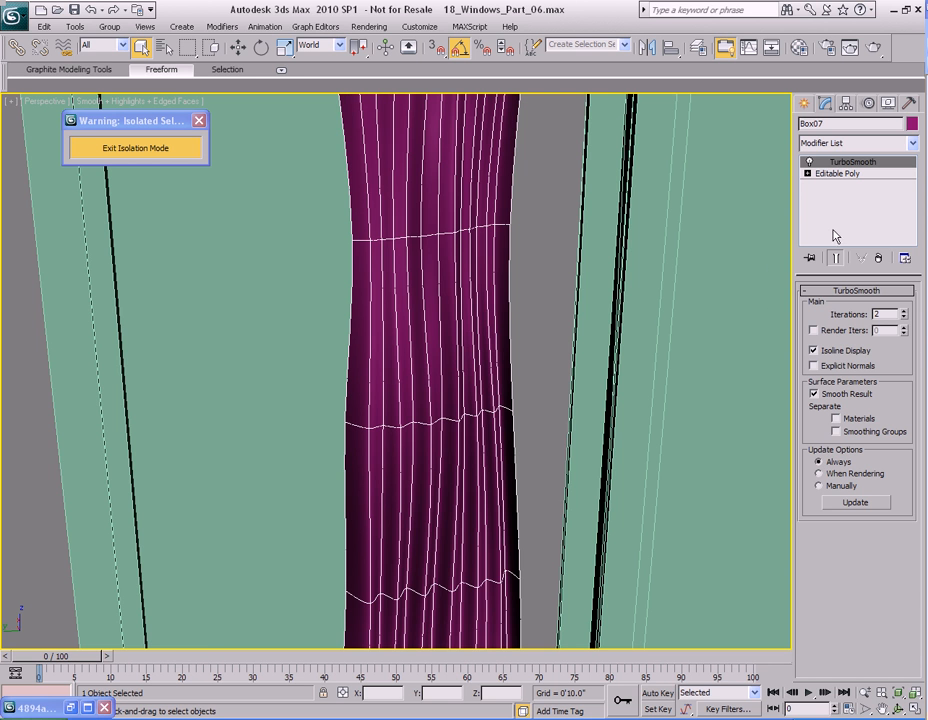
scroll(677, 348, down, 3)
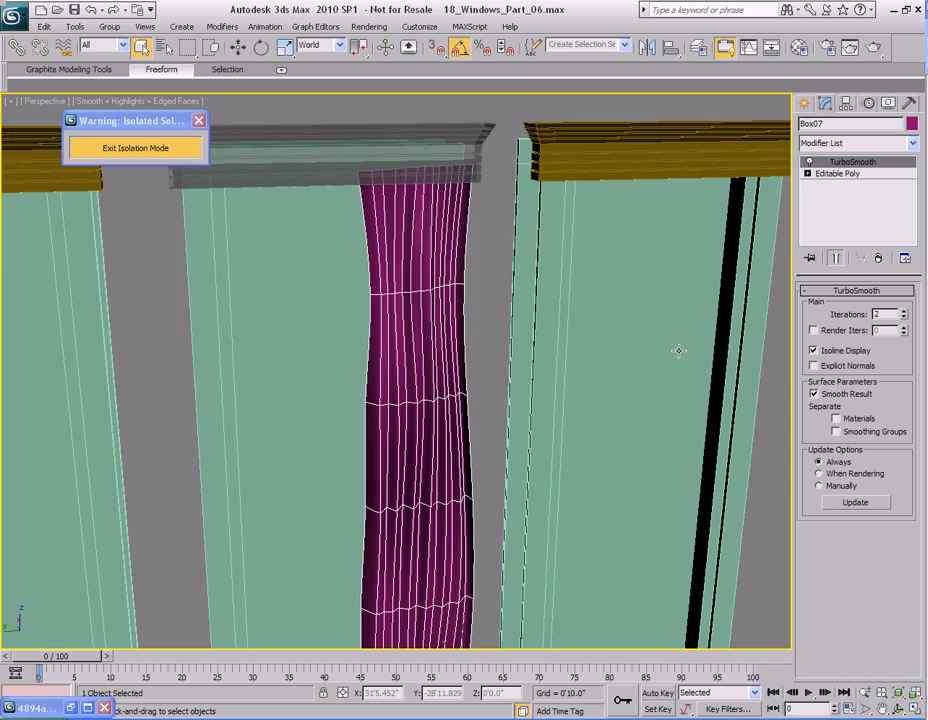
scroll(674, 349, up, 3)
alt+middle_drag(698, 352, 608, 357)
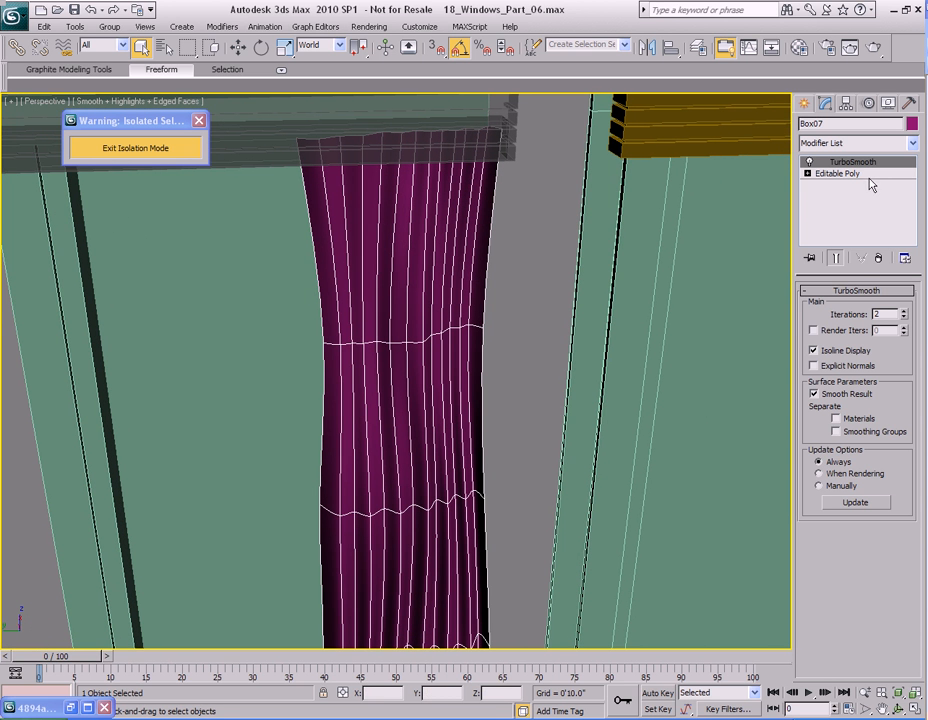
click(814, 350)
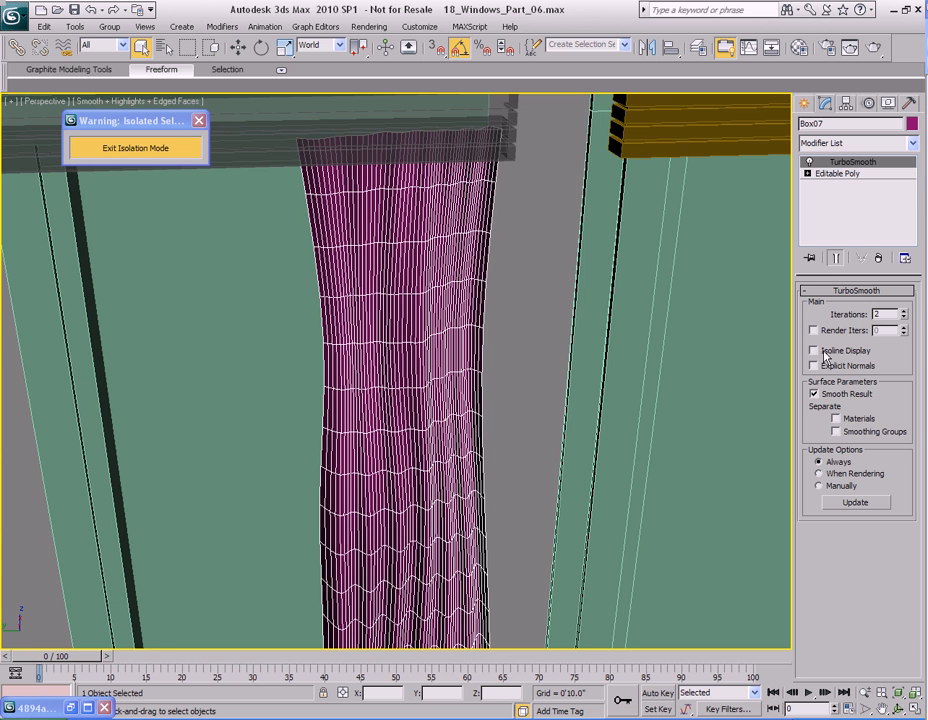
Step: Set the curtain's TurboSmooth iterations to 1 and collapse its whole modifier stack
middle_drag(531, 352, 580, 280)
click(904, 318)
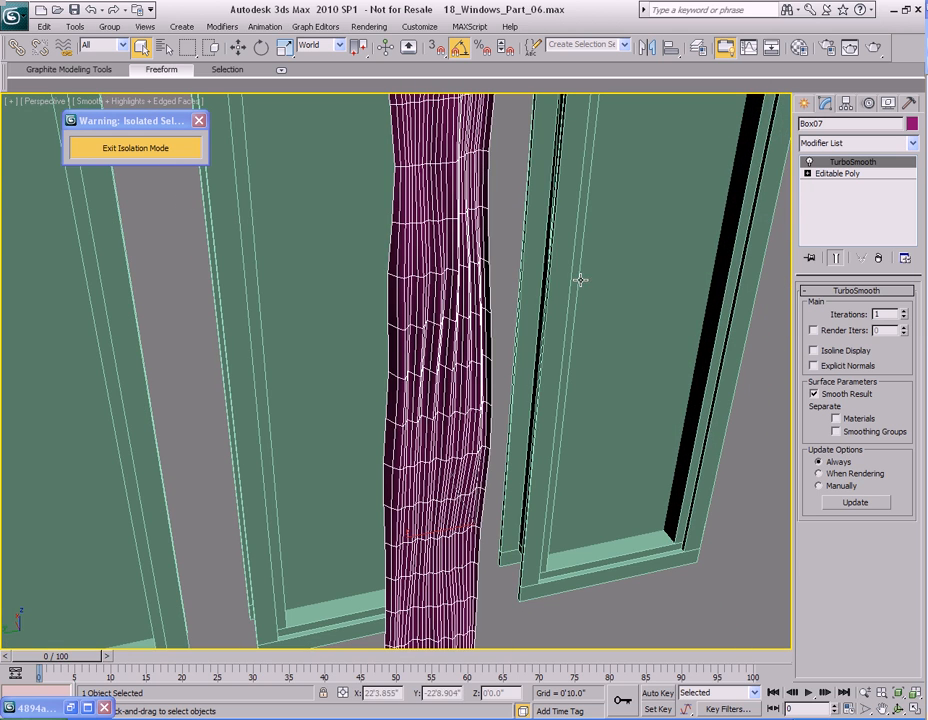
click(904, 312)
mouse_move(735, 312)
alt+middle_down()
mouse_move(692, 300)
mouse_move(718, 306)
alt+middle_up()
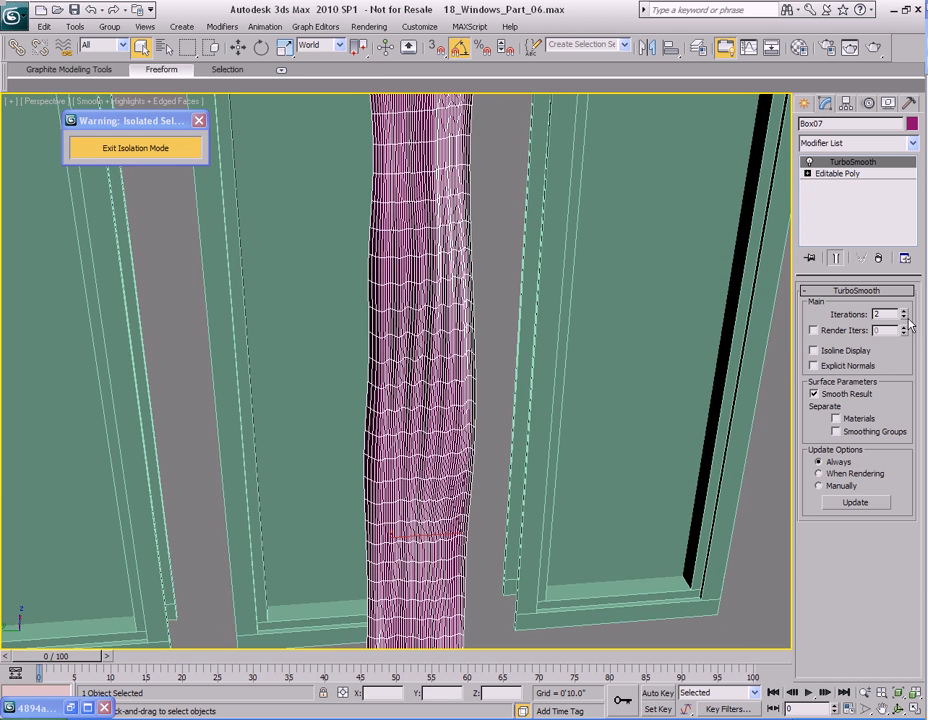
right_click(849, 197)
click(765, 379)
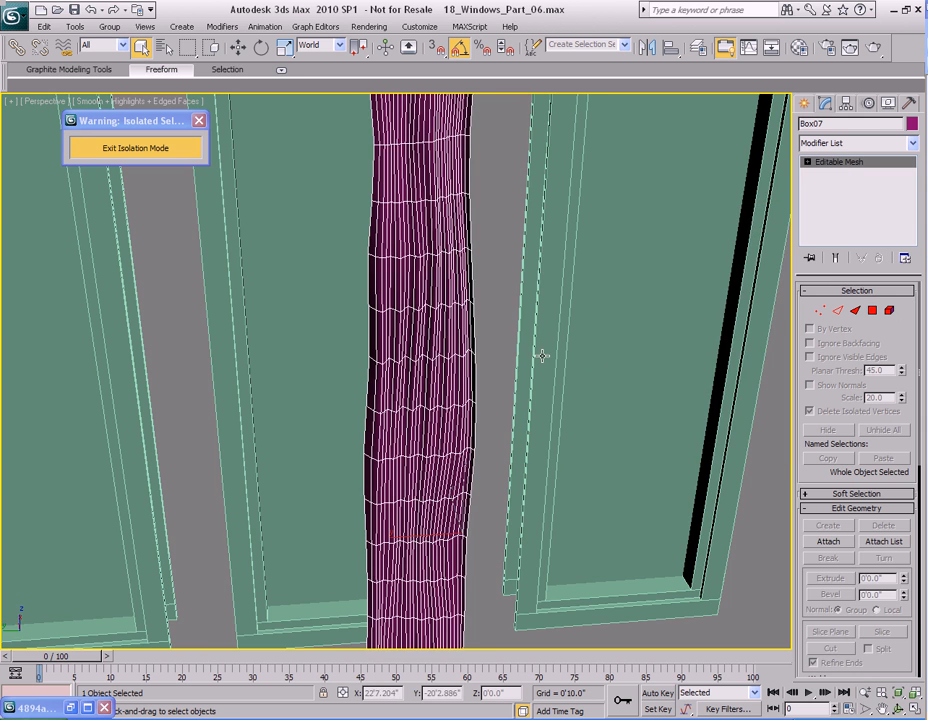
scroll(594, 366, down, 5)
alt+middle_drag(510, 356, 507, 268)
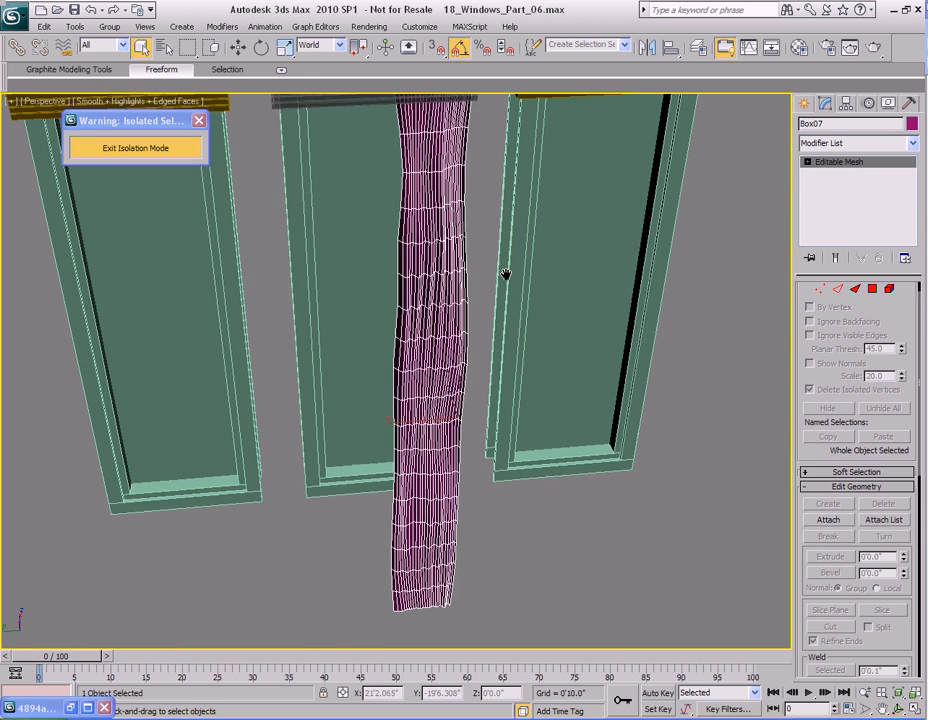
Step: Test render the collapsed curtain from a distance and close up to check its folds, closing each render
key(shift+q)
click(691, 142)
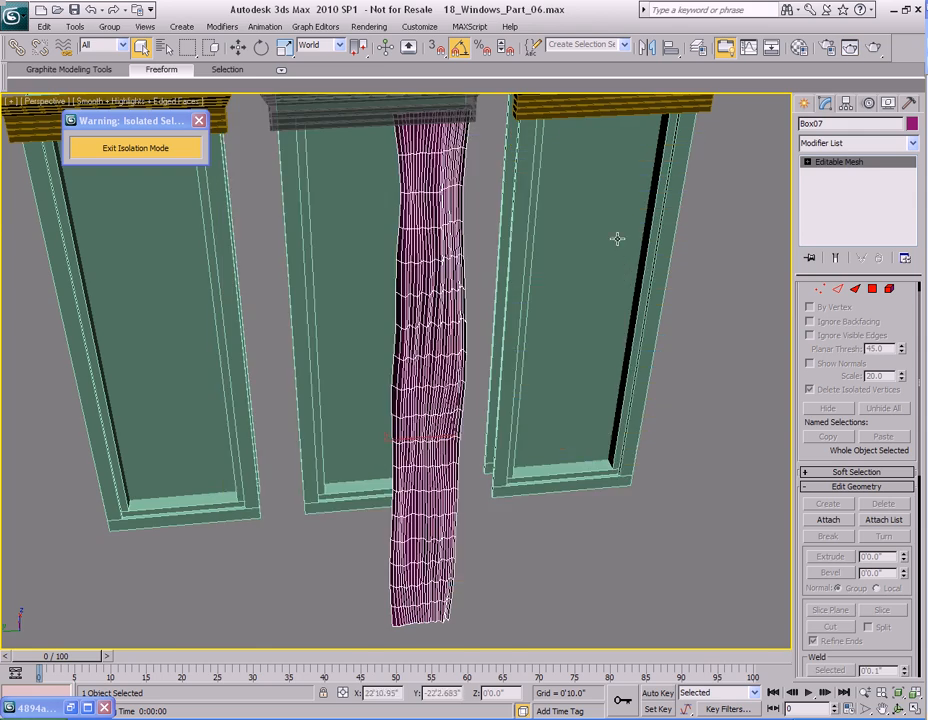
scroll(489, 410, down, 3)
scroll(518, 391, up, 5)
scroll(617, 327, up, 5)
middle_drag(616, 327, 445, 379)
key(shift+q)
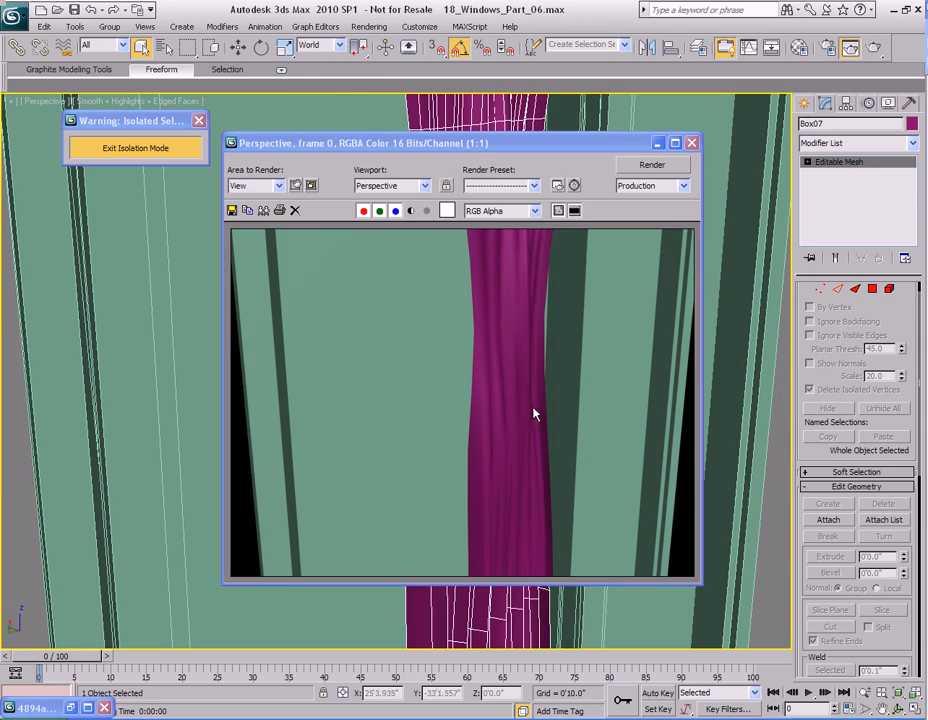
click(691, 143)
Step: Convert the collapsed curtain mesh to Editable Poly
alt+middle_drag(553, 350, 534, 338)
scroll(454, 347, down, 4)
scroll(535, 376, down, 4)
scroll(553, 412, up, 4)
scroll(536, 336, down, 4)
middle_drag(545, 390, 506, 345)
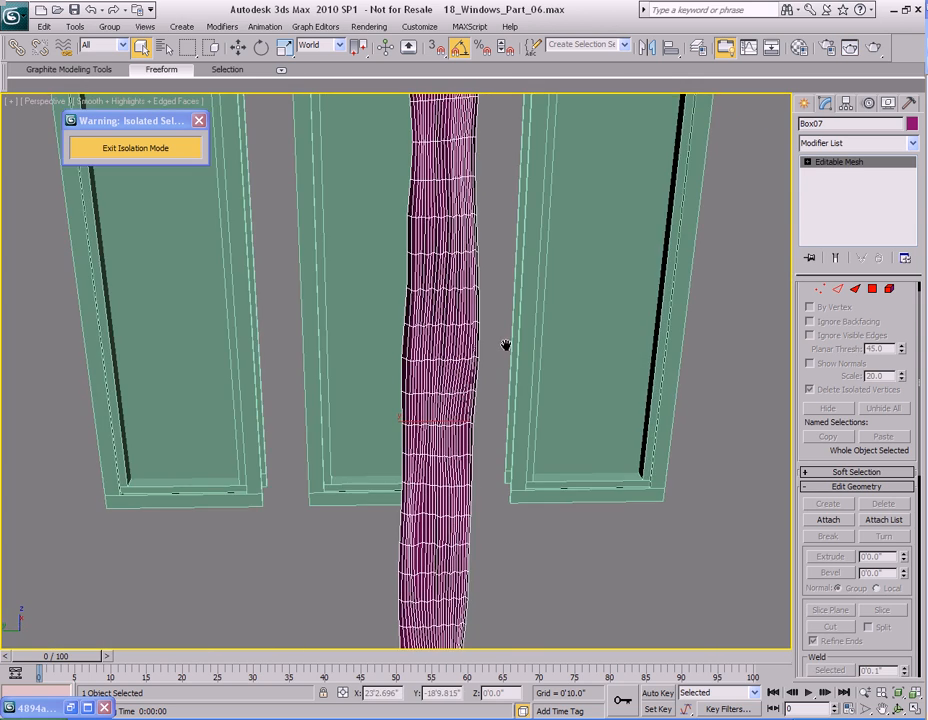
right_click(832, 162)
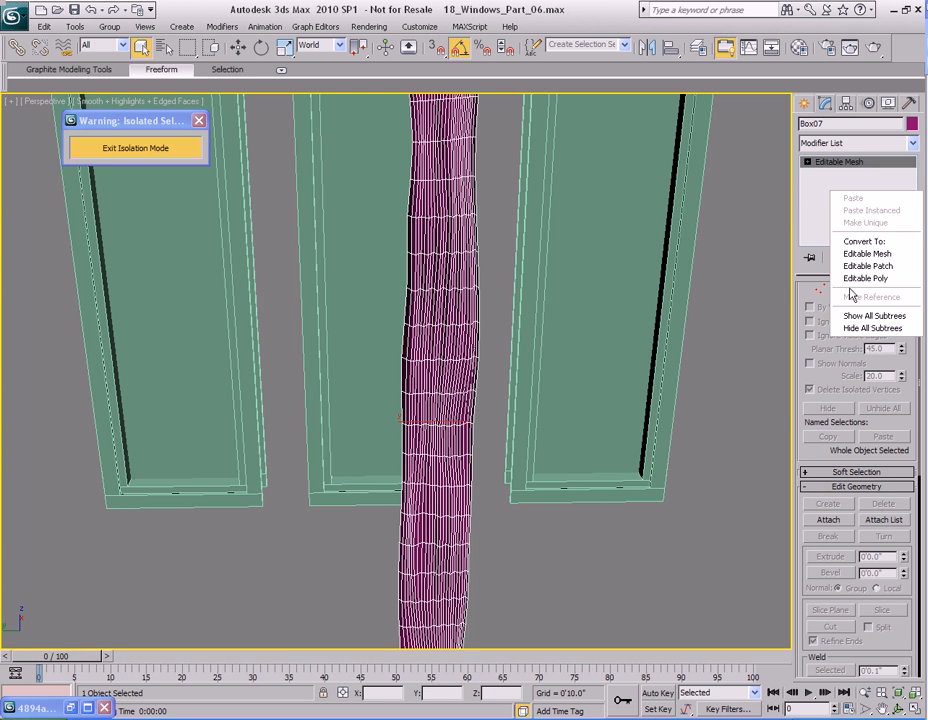
click(818, 282)
Step: Add a new TurboSmooth modifier to the curtain with Isoline Display enabled
middle_drag(570, 244, 573, 326)
alt+middle_drag(573, 326, 572, 340)
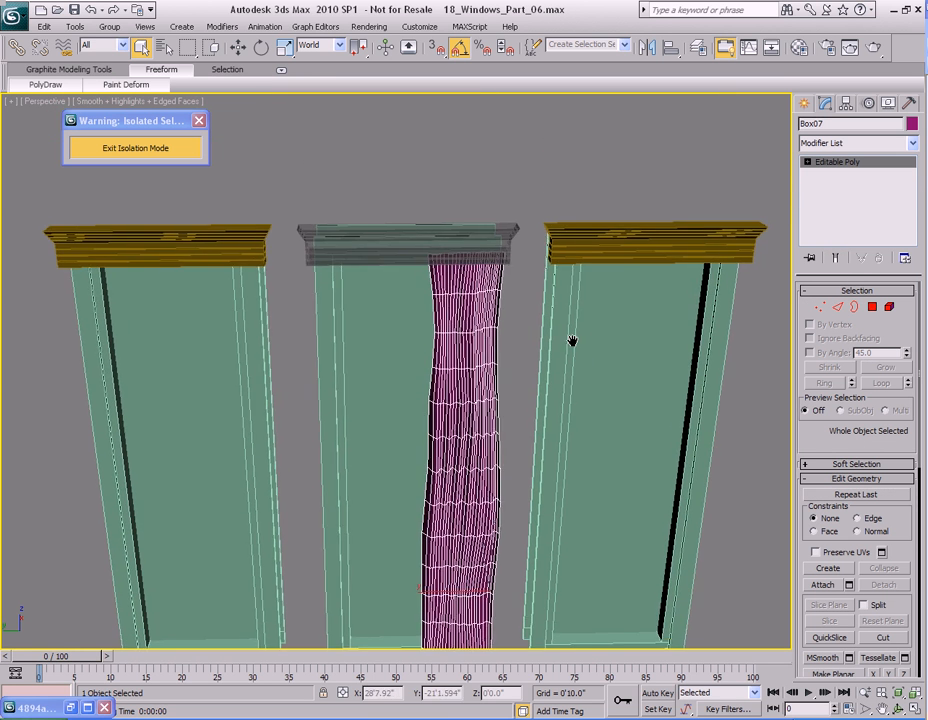
scroll(573, 300, up, 4)
middle_drag(574, 278, 538, 311)
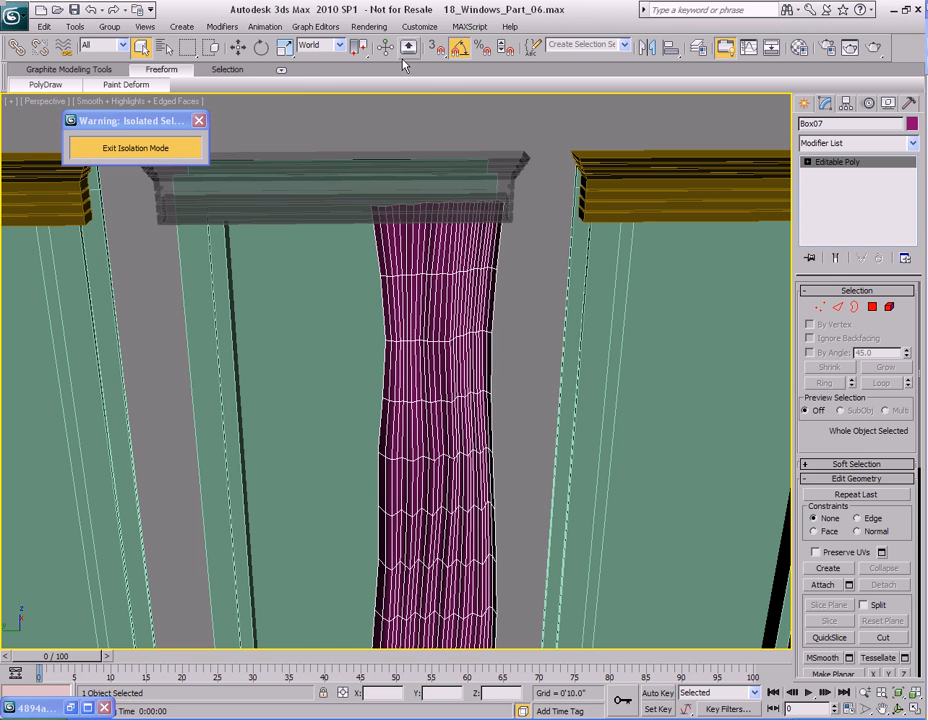
click(222, 26)
mouse_move(263, 206)
click(344, 234)
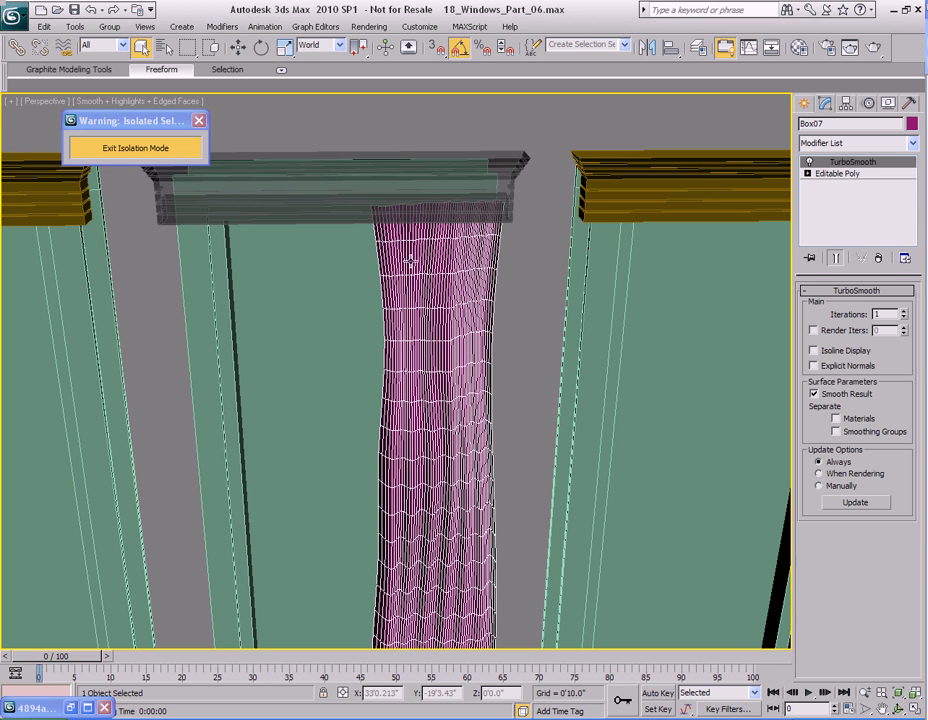
click(838, 352)
middle_drag(578, 389, 531, 310)
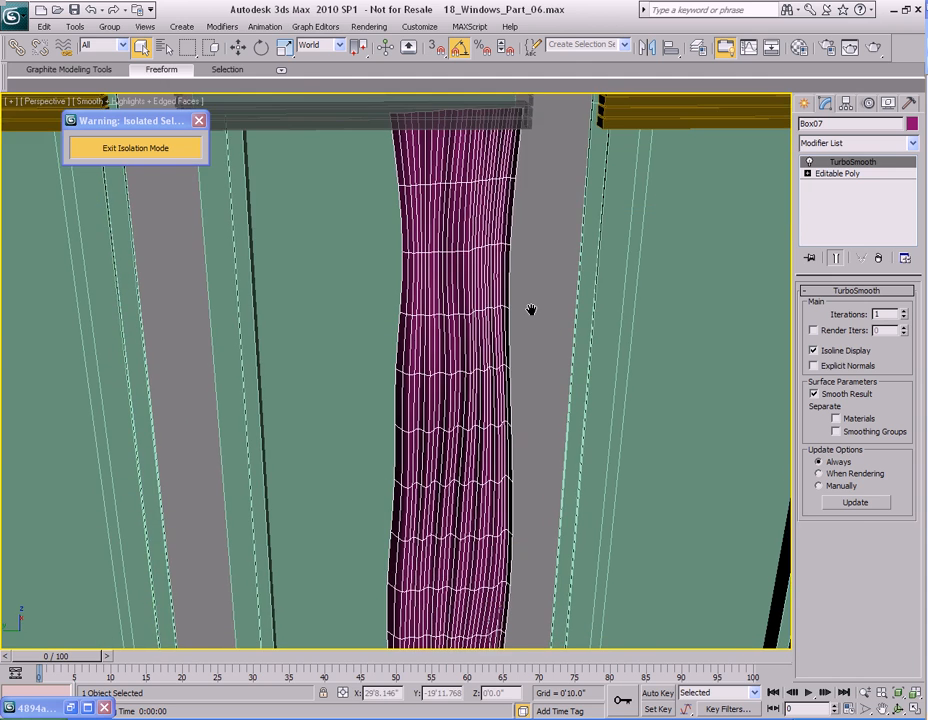
scroll(533, 317, down, 6)
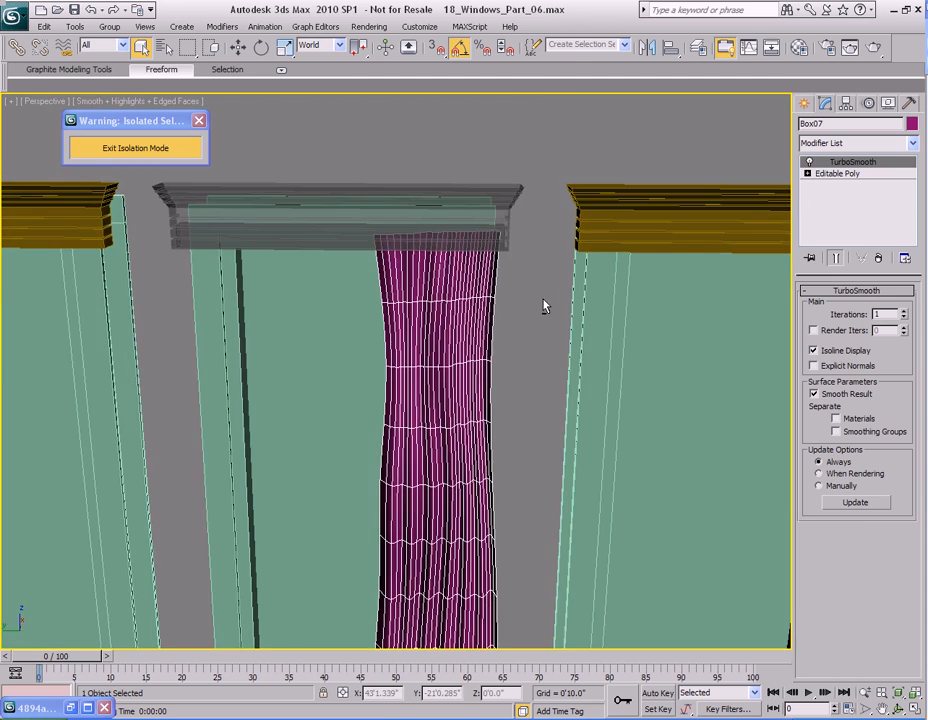
Step: Mirror the curtain across the Y axis as a Copy with an offset of 0'0.0"
key(w)
middle_drag(537, 381, 535, 294)
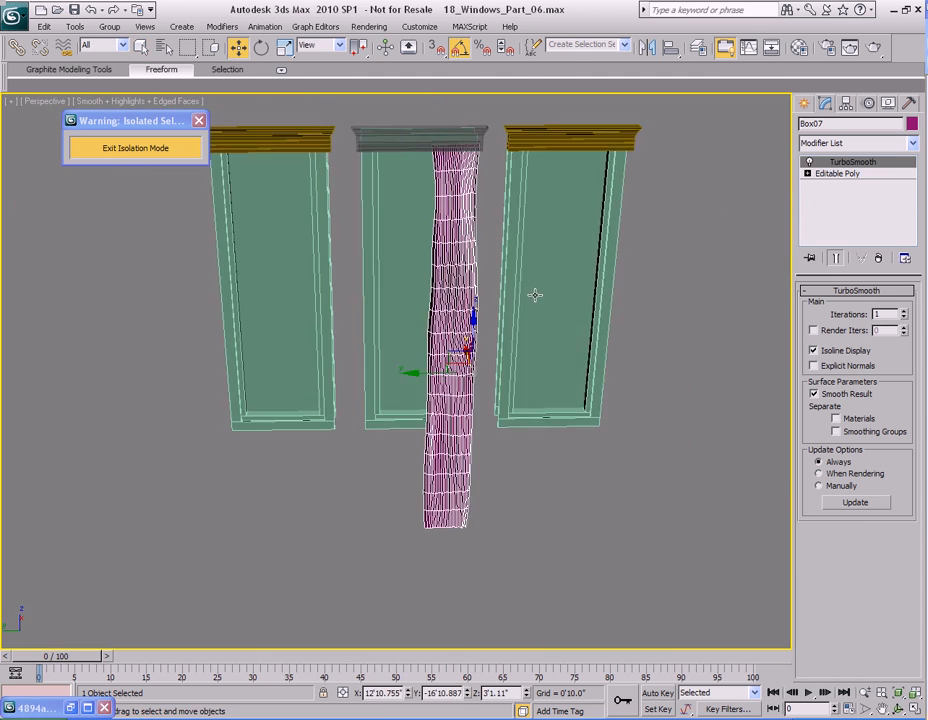
scroll(533, 300, up, 4)
scroll(533, 318, down, 5)
scroll(528, 300, up, 2)
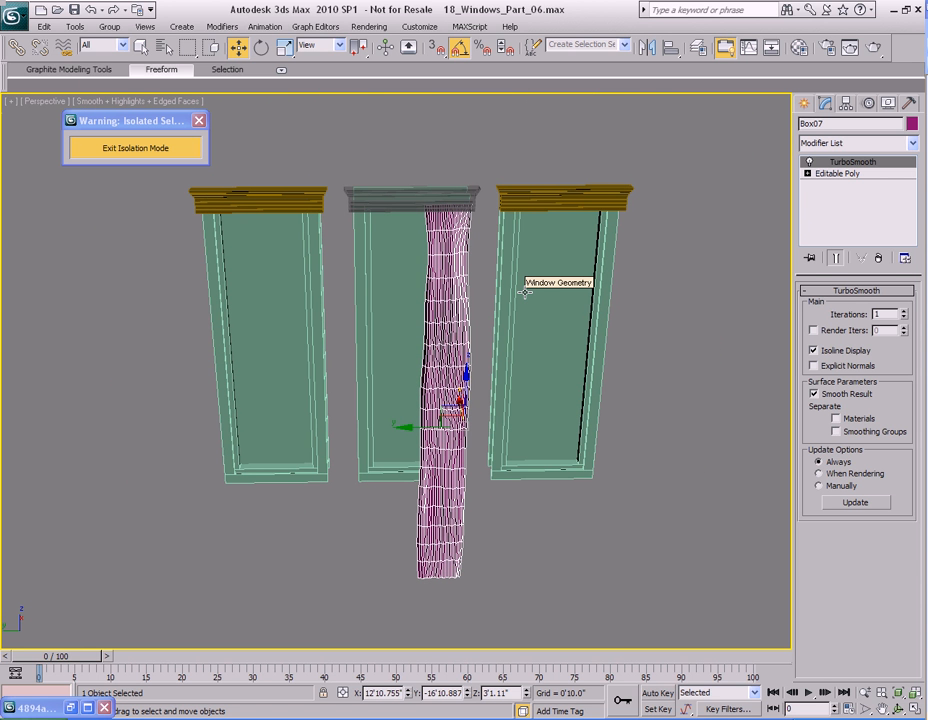
middle_drag(467, 362, 481, 352)
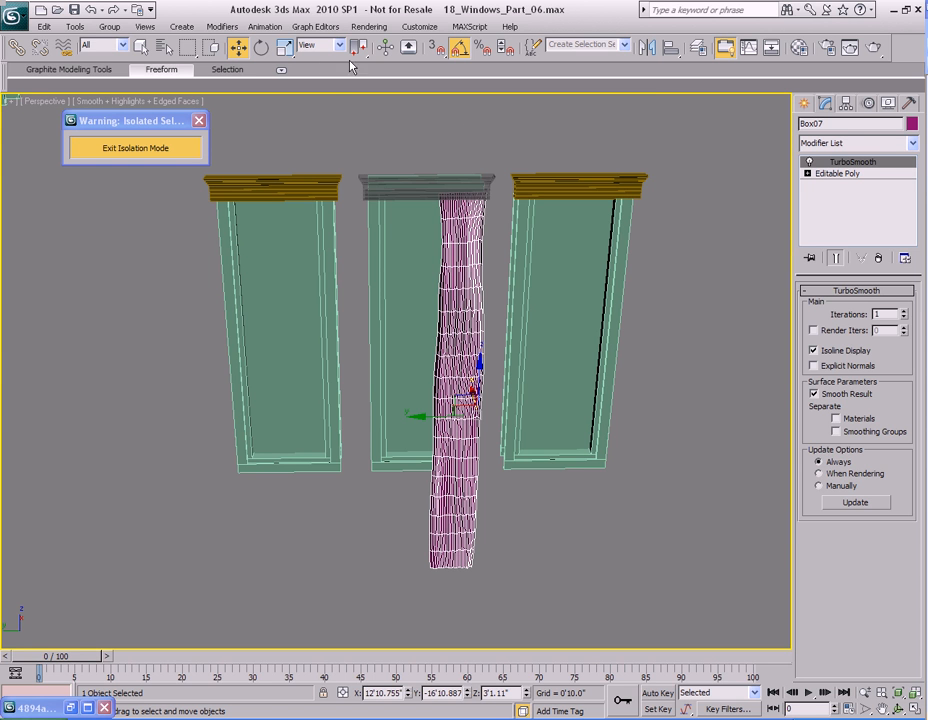
click(647, 48)
drag(464, 245, 670, 233)
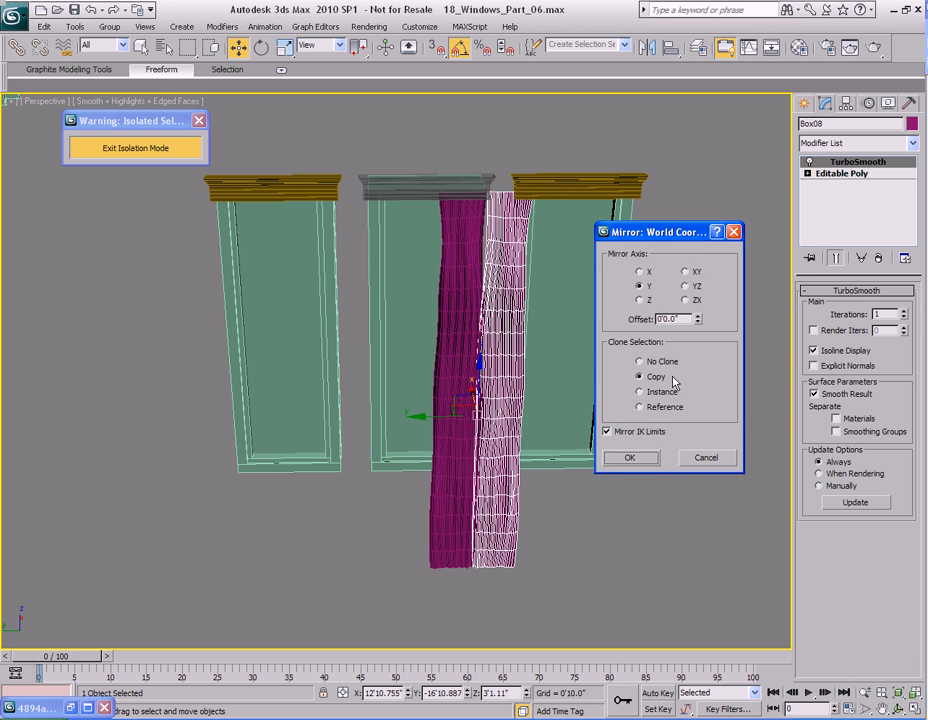
click(640, 462)
Step: Move the mirrored curtain along Y to the opposite side of the middle window, at about Y -15'1.2"
scroll(560, 450, up, 5)
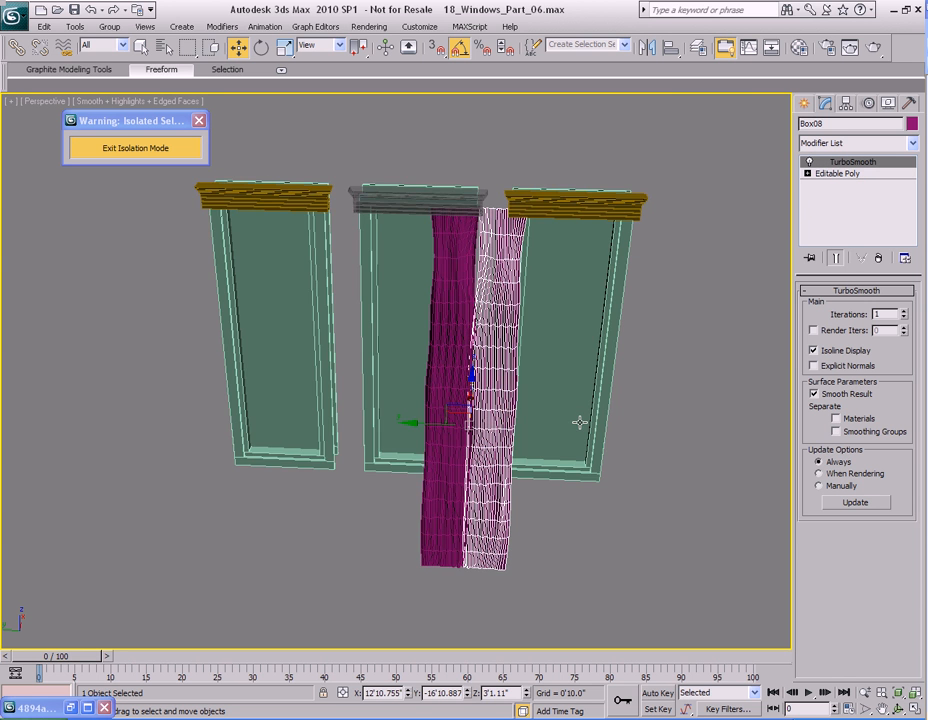
drag(519, 379, 372, 371)
middle_drag(457, 270, 468, 408)
drag(380, 511, 359, 514)
scroll(500, 427, down, 5)
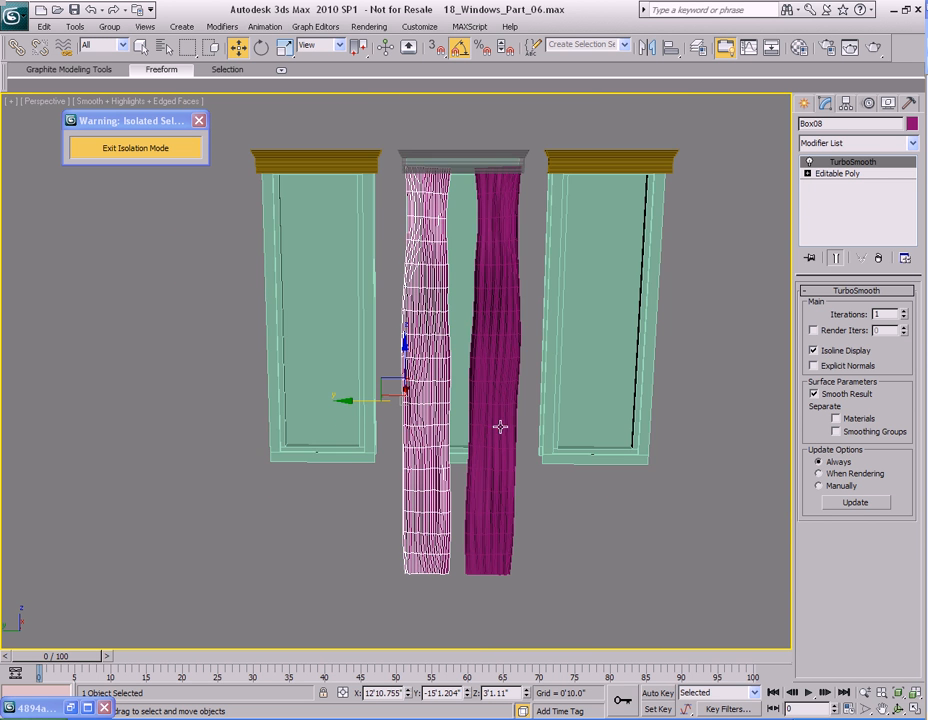
key(q)
alt+middle_drag(499, 449, 482, 423)
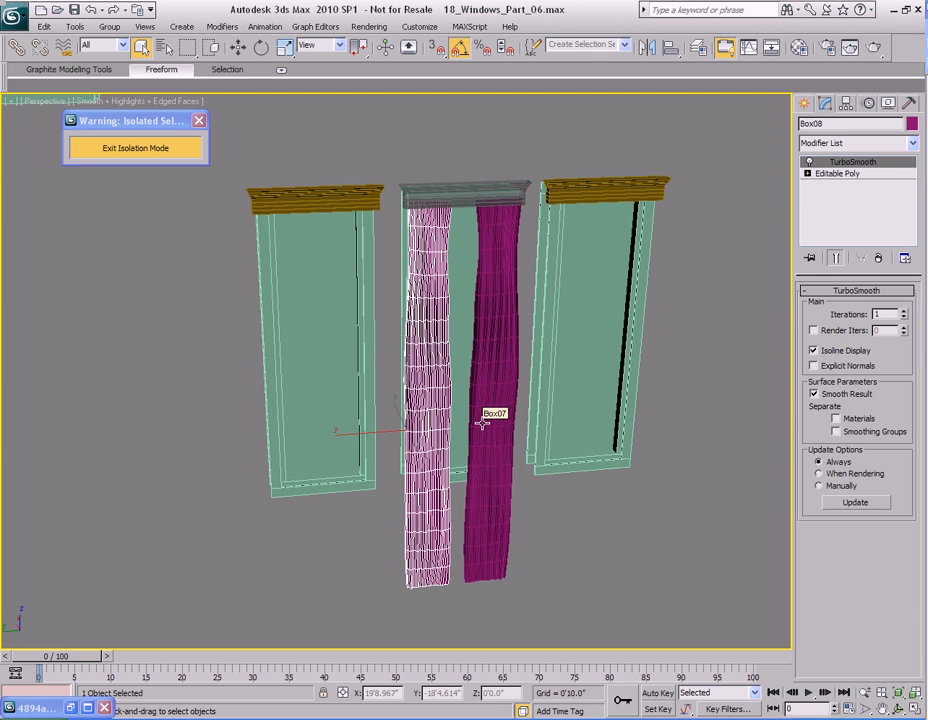
Step: Render a test image of the curtain pair and the three windows from the perspective view
alt+middle_drag(508, 442, 456, 364)
scroll(450, 380, up, 5)
scroll(465, 399, down, 5)
key(shift+q)
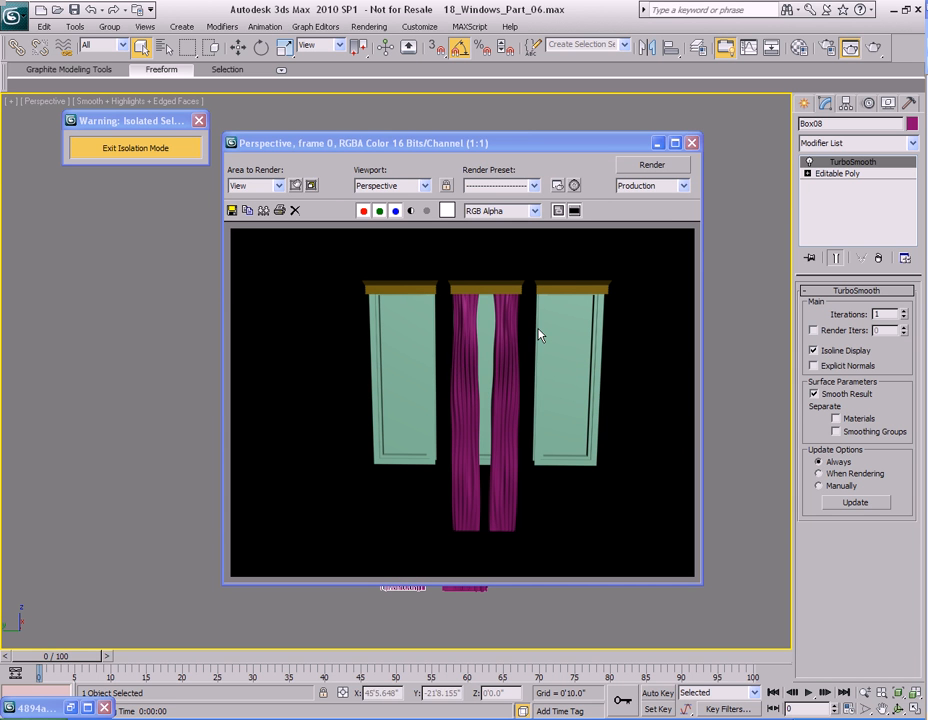
click(691, 143)
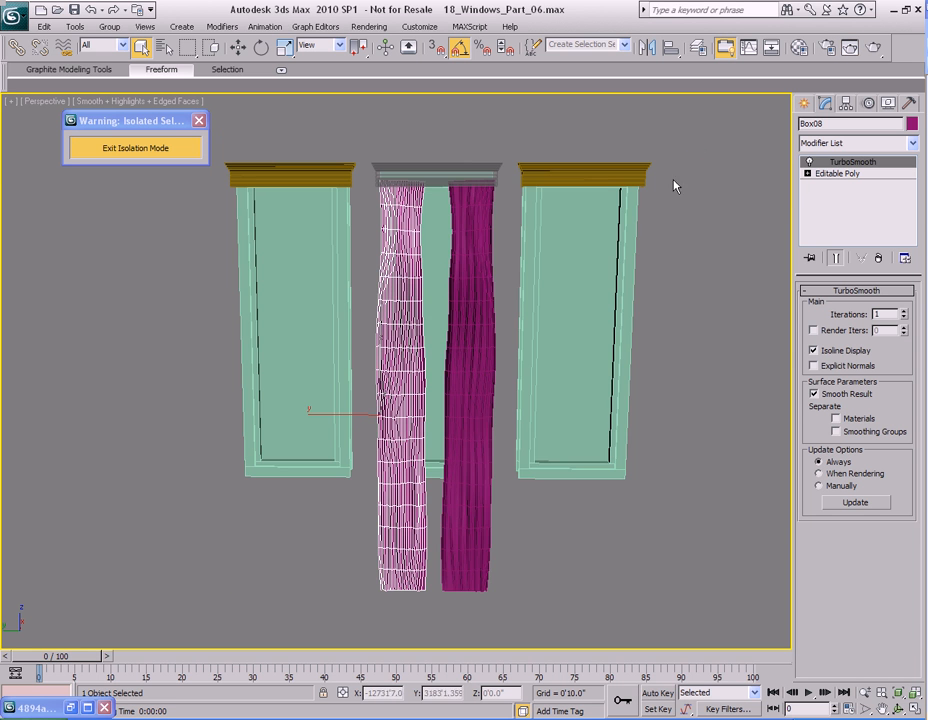
middle_drag(489, 487, 487, 482)
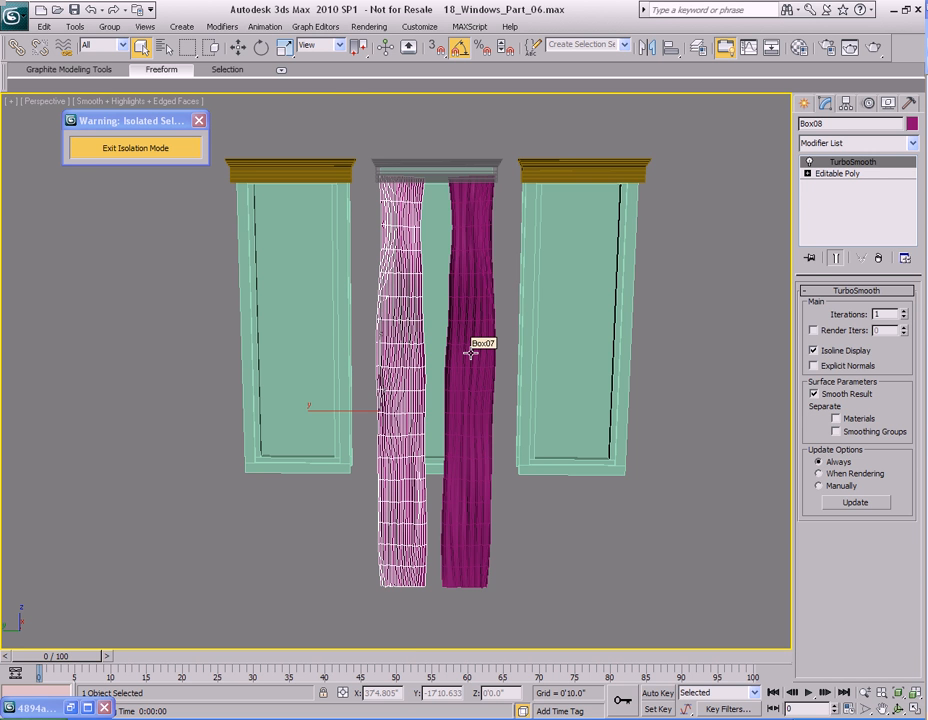
Step: Try removing the TurboSmooth modifier from the mirrored curtain, and undo the removal
alt+middle_drag(470, 352, 446, 413)
scroll(477, 437, up, 4)
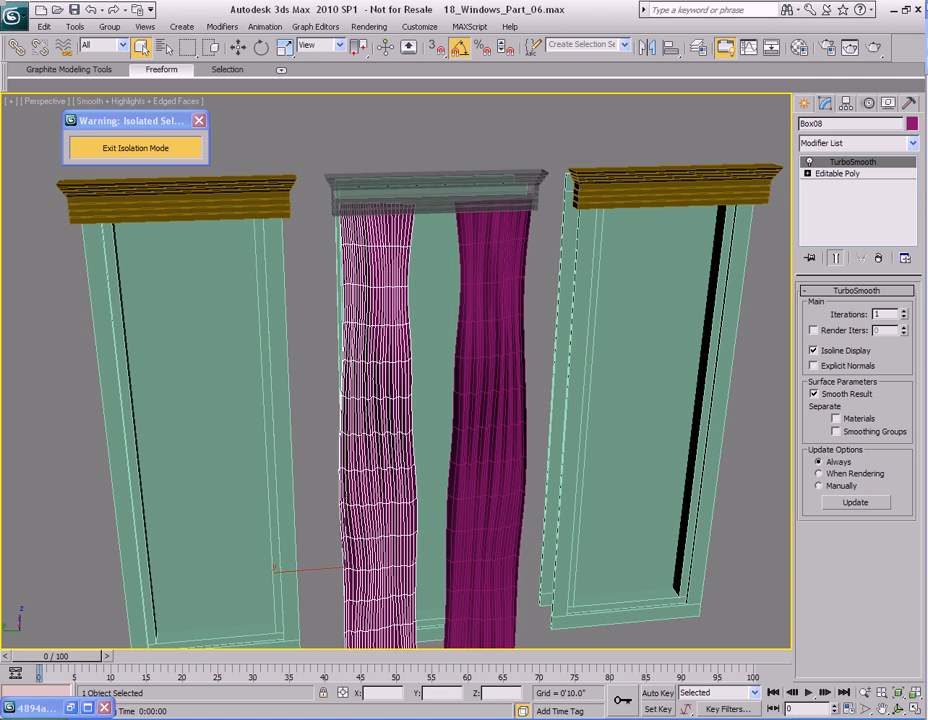
click(882, 260)
middle_drag(410, 514, 455, 434)
middle_drag(452, 377, 473, 400)
scroll(471, 452, up, 4)
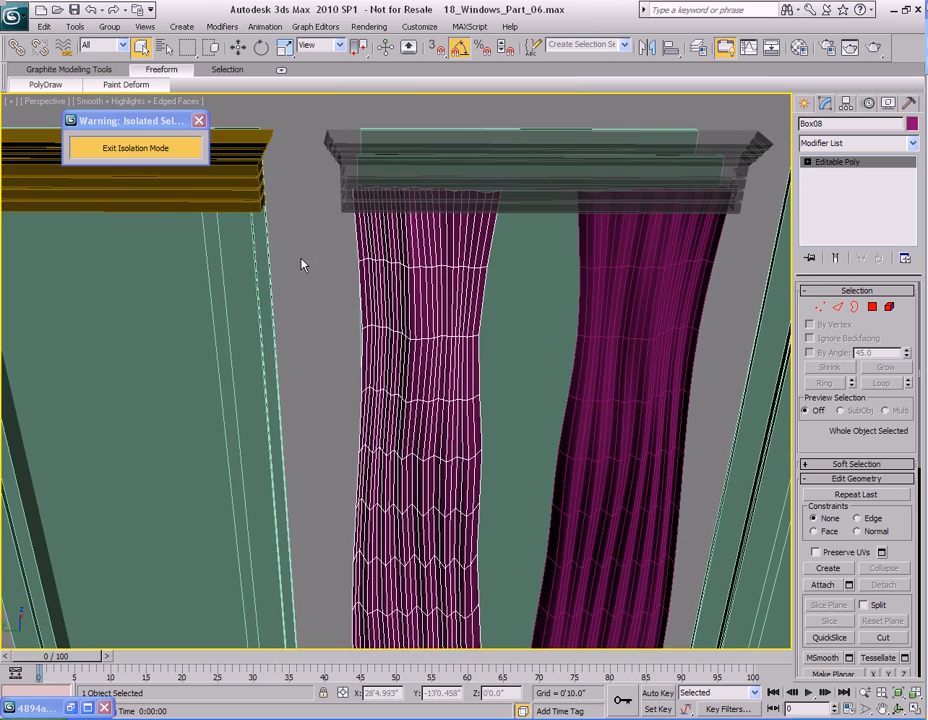
key(ctrl+z)
Step: Compare the mirrored curtain's wireframe with TurboSmooth's Isoline Display switched off and back on
middle_drag(535, 485, 486, 388)
scroll(462, 429, down, 4)
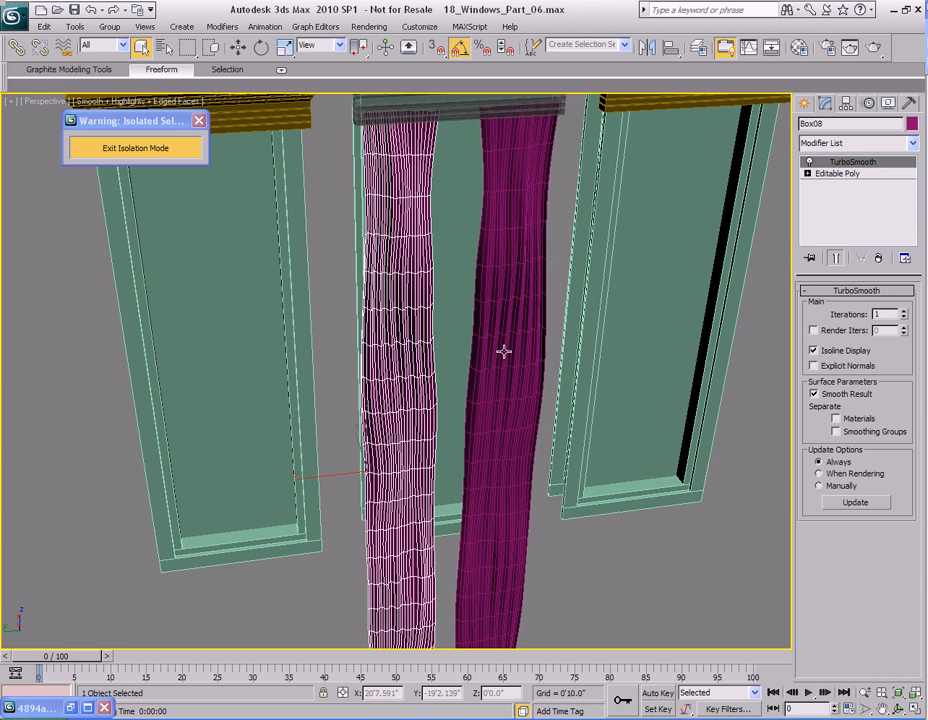
scroll(491, 396, down, 3)
scroll(493, 391, up, 7)
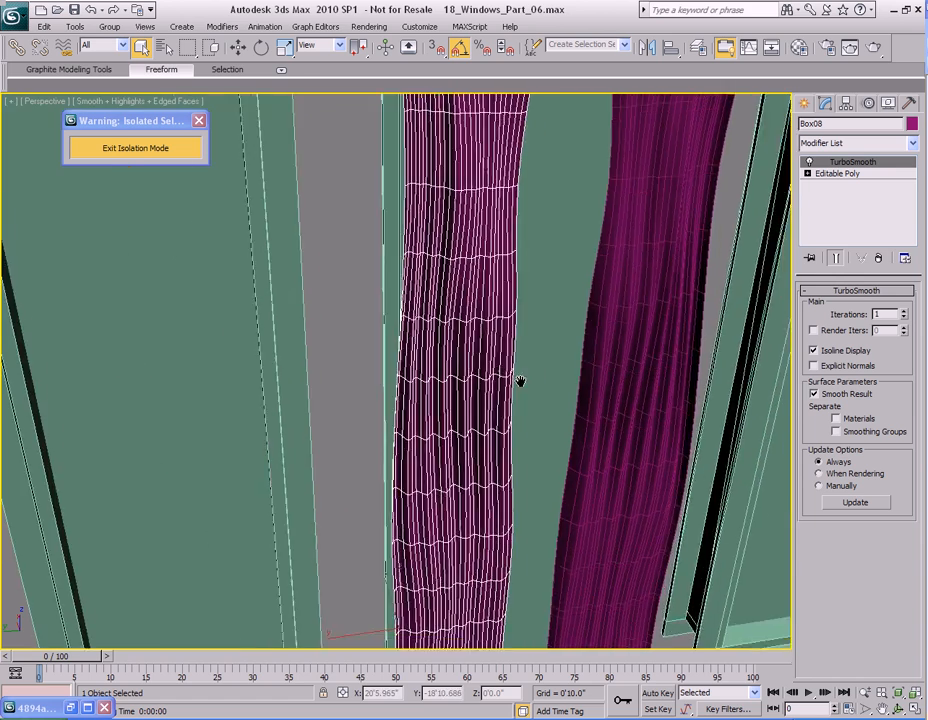
scroll(524, 391, down, 5)
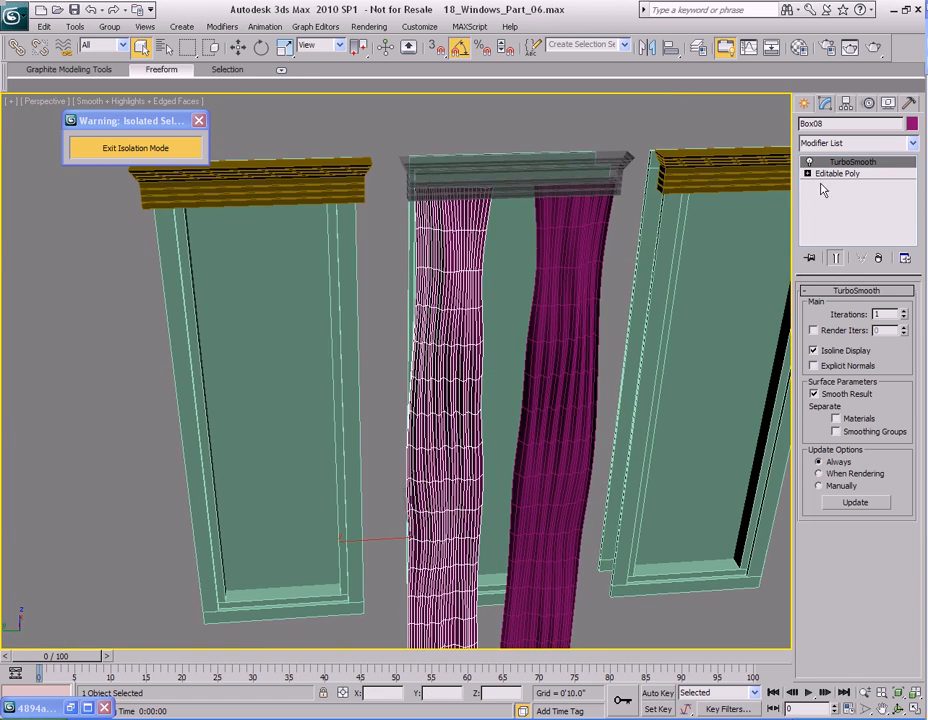
click(838, 175)
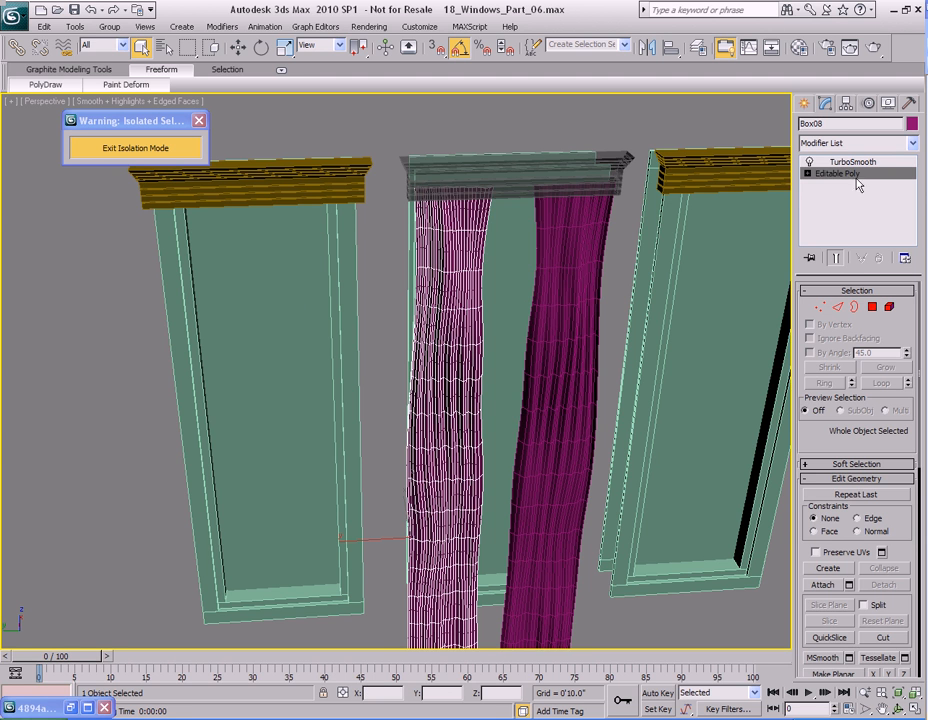
click(852, 162)
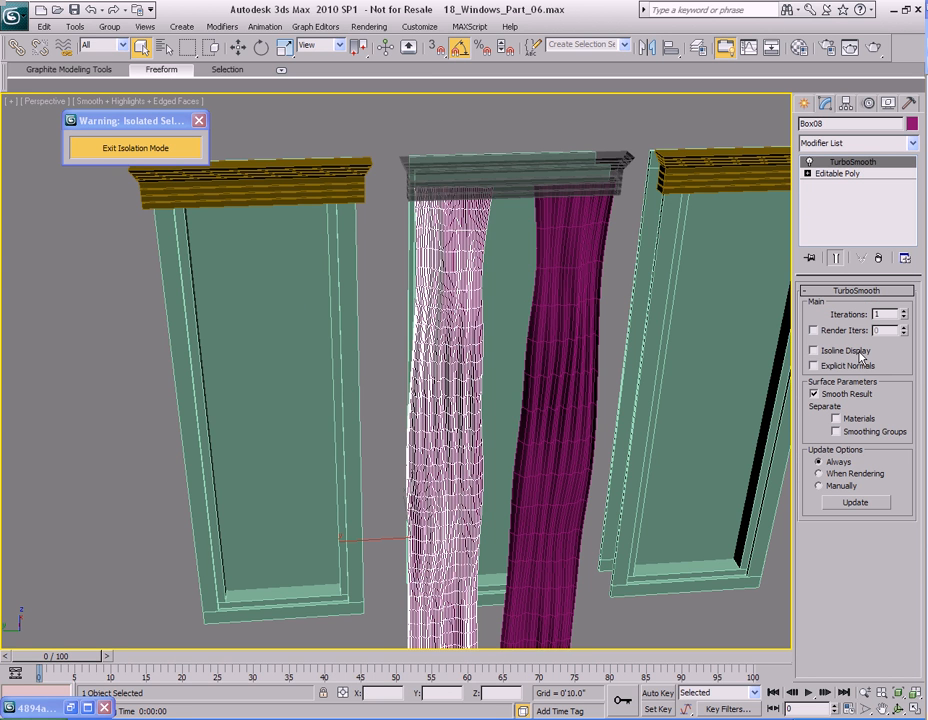
click(814, 350)
Step: Paint Noise deformation over the upper folds of the mirrored curtain at its Editable Poly level
click(838, 174)
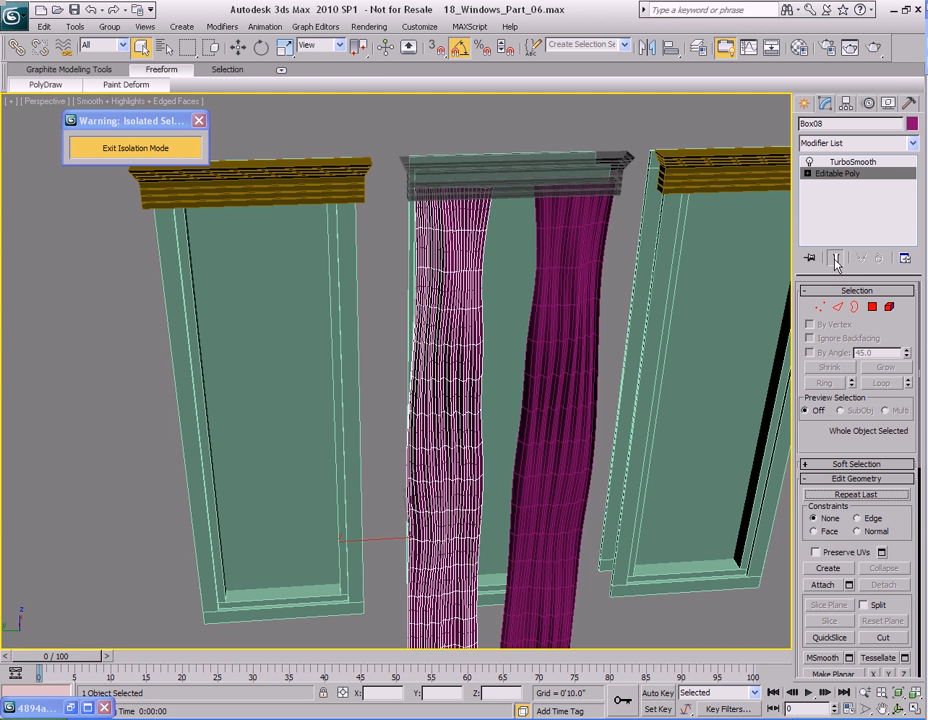
alt+middle_drag(352, 354, 399, 401)
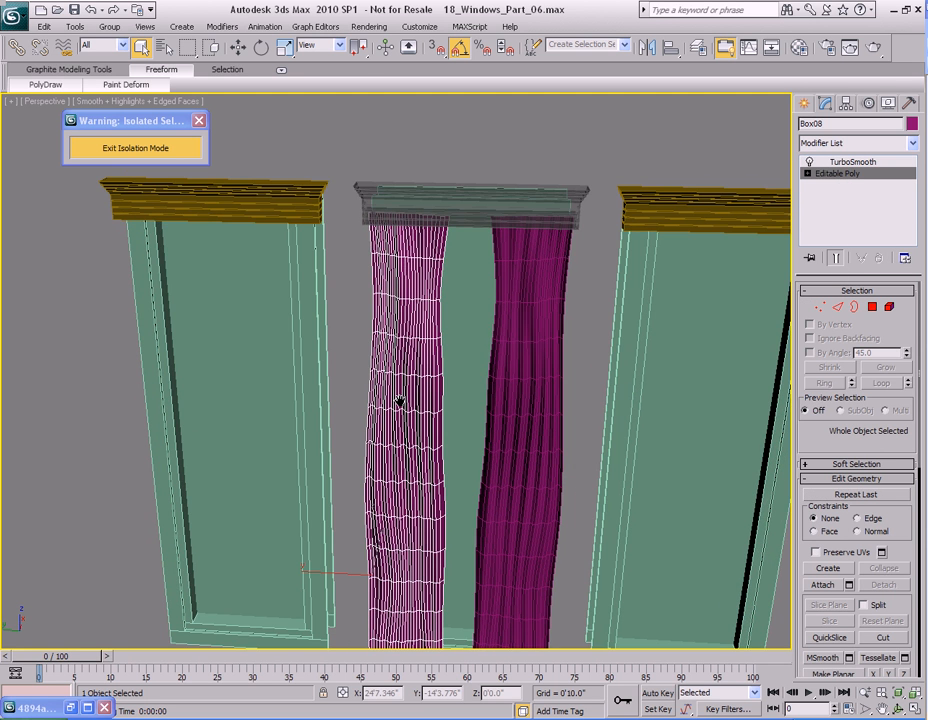
mouse_move(141, 92)
click(177, 170)
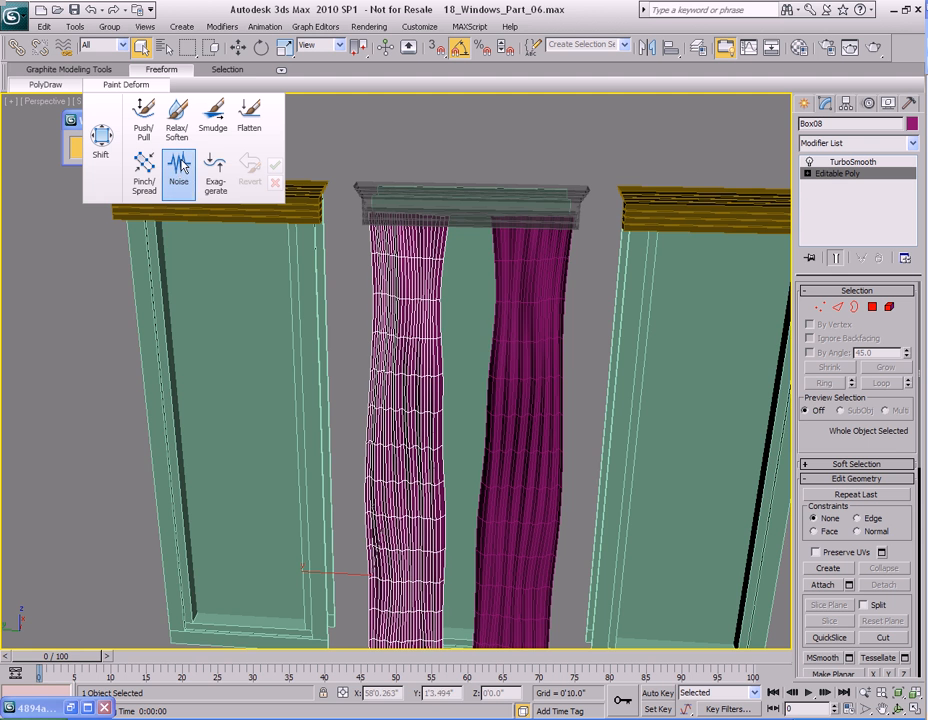
scroll(460, 380, up, 4)
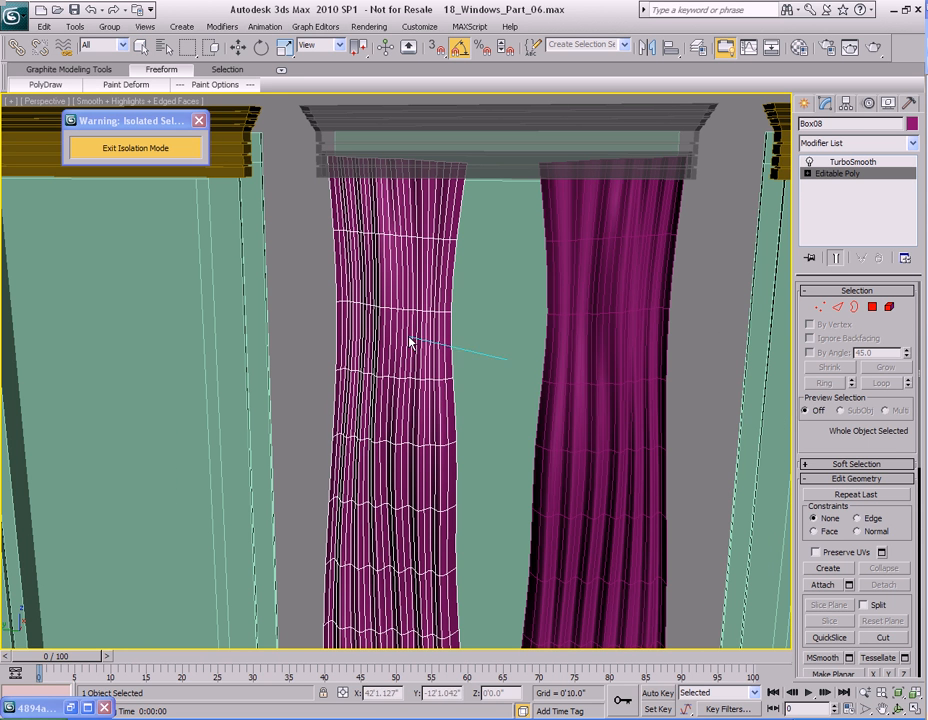
mouse_move(427, 288)
mouse_down()
mouse_move(425, 325)
mouse_move(380, 348)
mouse_move(407, 352)
mouse_move(377, 304)
mouse_move(338, 311)
mouse_move(382, 300)
mouse_move(404, 340)
mouse_up()
key(ctrl+z)
mouse_move(439, 249)
mouse_down()
mouse_move(437, 296)
mouse_move(418, 263)
mouse_move(405, 325)
mouse_up()
middle_drag(395, 520, 416, 257)
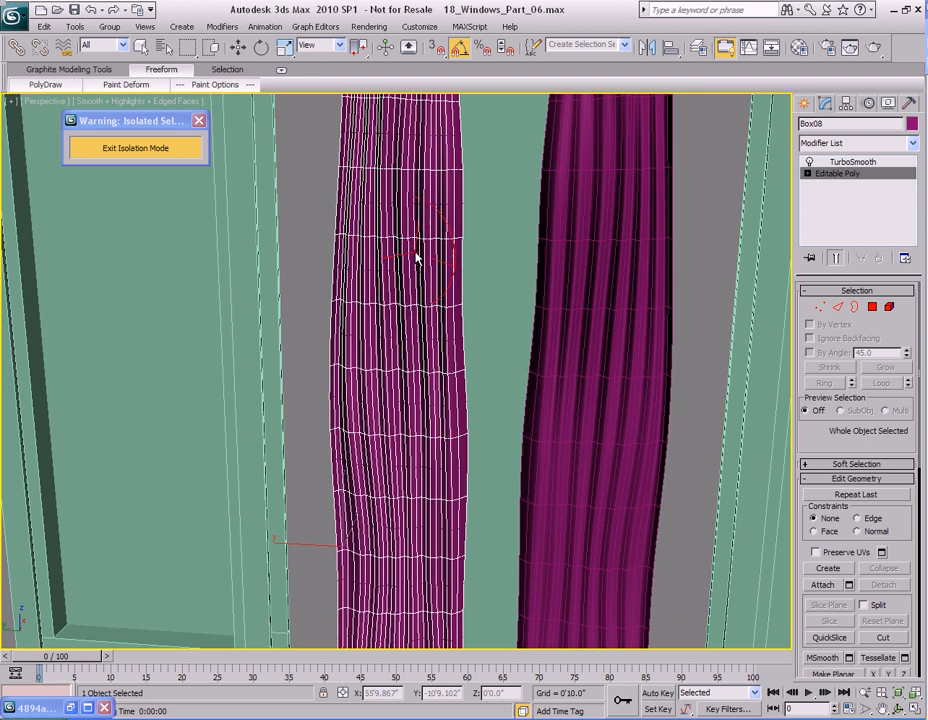
Step: Continue painting Noise deformation down the middle and lower length of the mirrored curtain
scroll(425, 455, down, 6)
drag(401, 392, 408, 445)
alt+middle_drag(408, 445, 402, 449)
drag(396, 371, 412, 530)
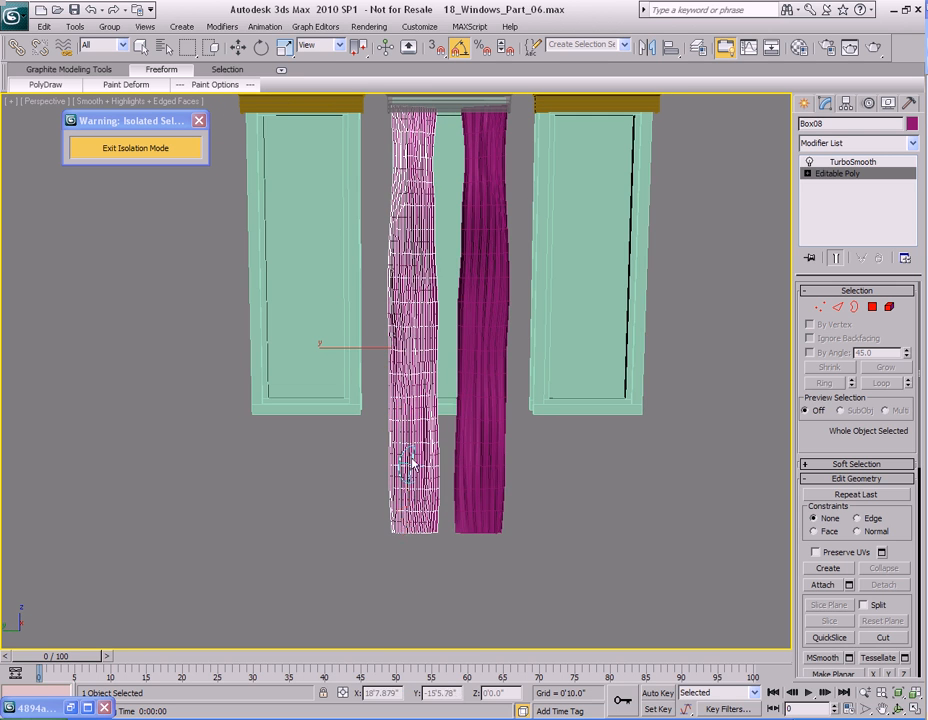
Step: Paint Noise deformation along the bottom hem of the mirrored curtain and finish the brush
scroll(390, 470, up, 6)
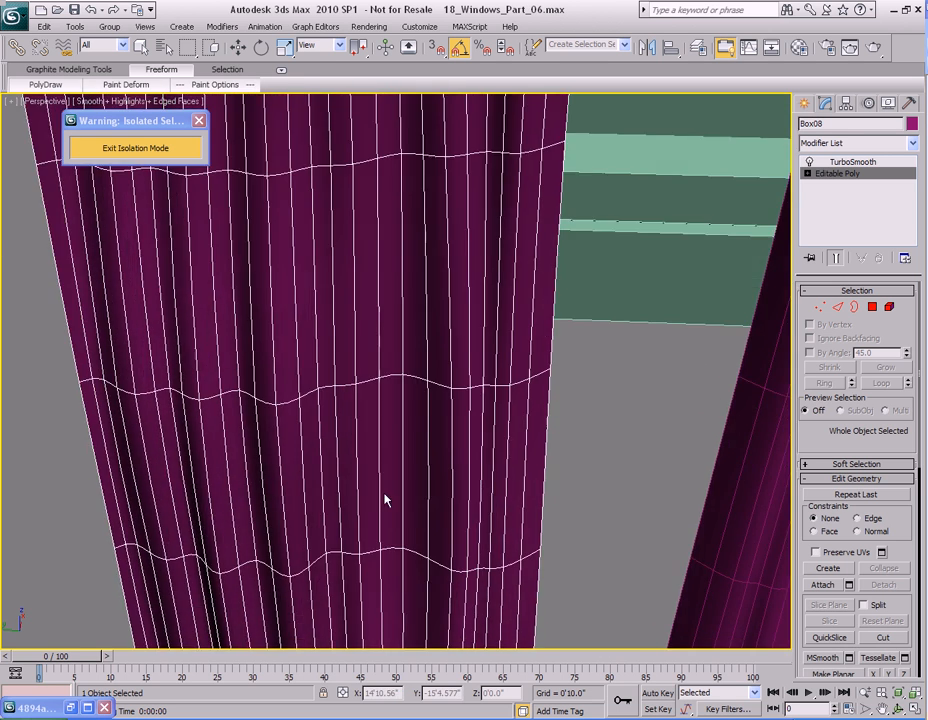
middle_drag(388, 493, 398, 344)
scroll(398, 344, down, 3)
mouse_move(338, 556)
mouse_down()
mouse_move(330, 565)
mouse_move(343, 562)
mouse_up()
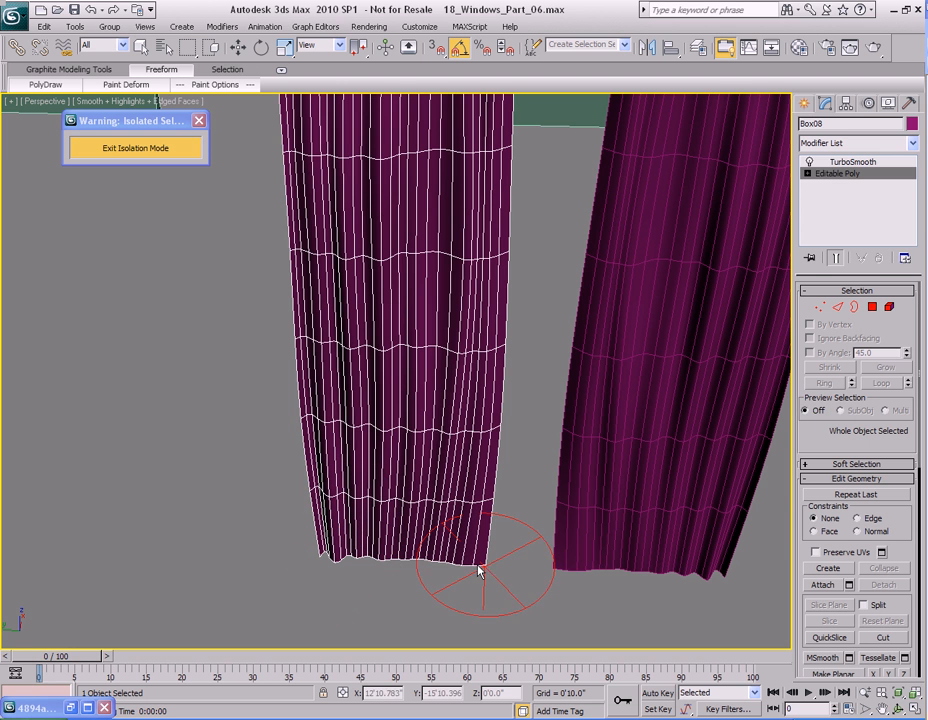
mouse_move(443, 545)
mouse_down()
mouse_move(425, 536)
mouse_move(424, 420)
mouse_up()
scroll(411, 343, down, 6)
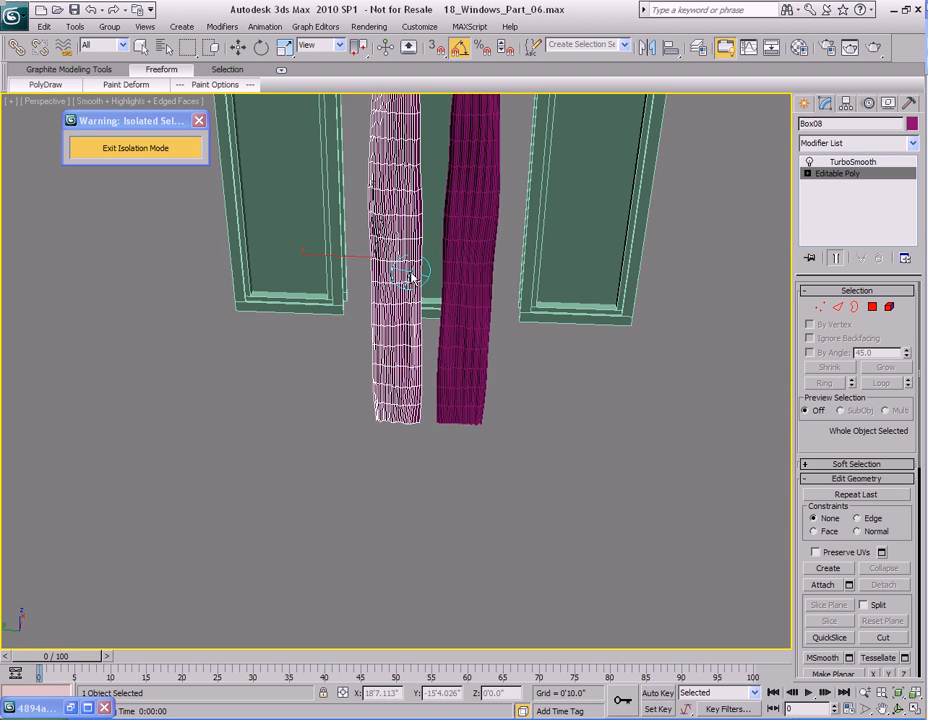
mouse_move(388, 349)
middle_down()
mouse_move(400, 335)
mouse_move(396, 346)
middle_up()
key(q)
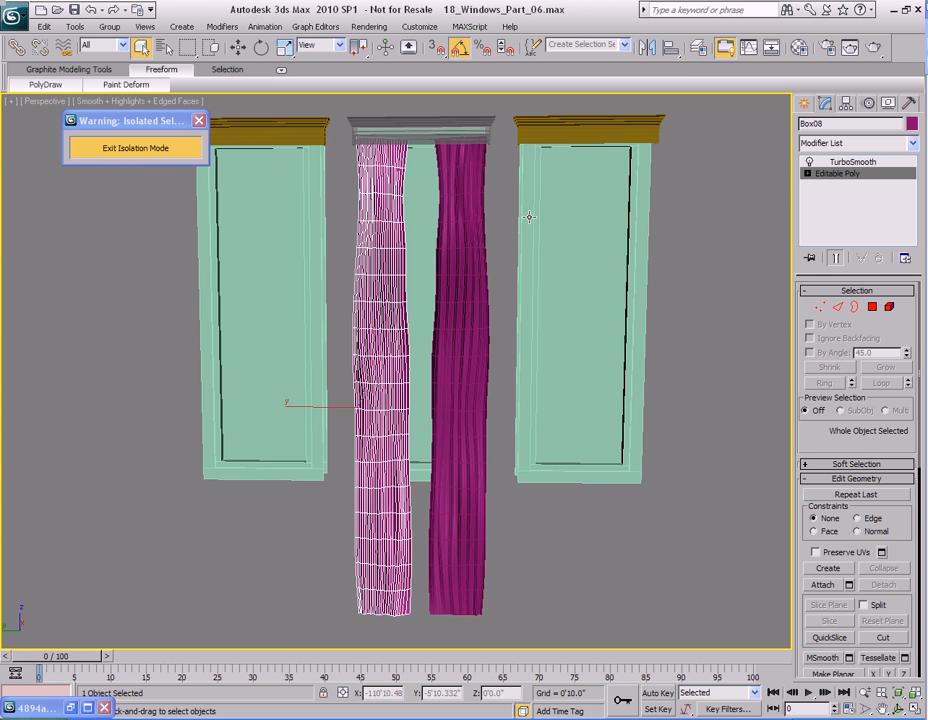
Step: Apply an FFD 4x4x4 modifier to the mirrored curtain above its Editable Poly level
click(221, 26)
mouse_move(255, 223)
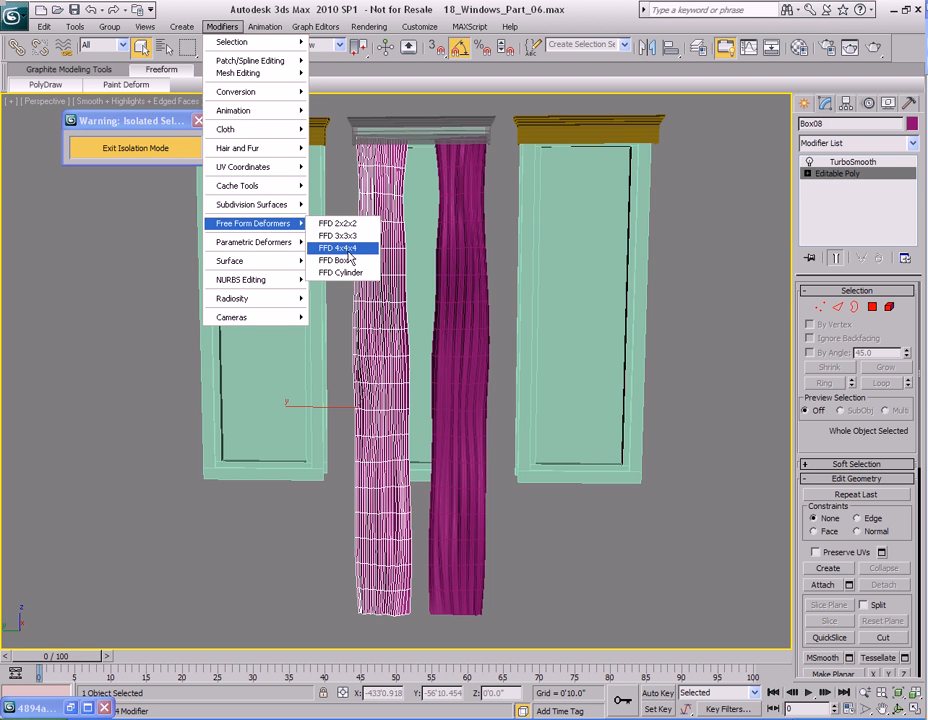
click(344, 249)
Step: Narrow the top row of FFD control points along Y and shift it toward the window's outer edge
middle_drag(372, 376, 411, 383)
middle_drag(391, 257, 382, 296)
scroll(499, 358, up, 8)
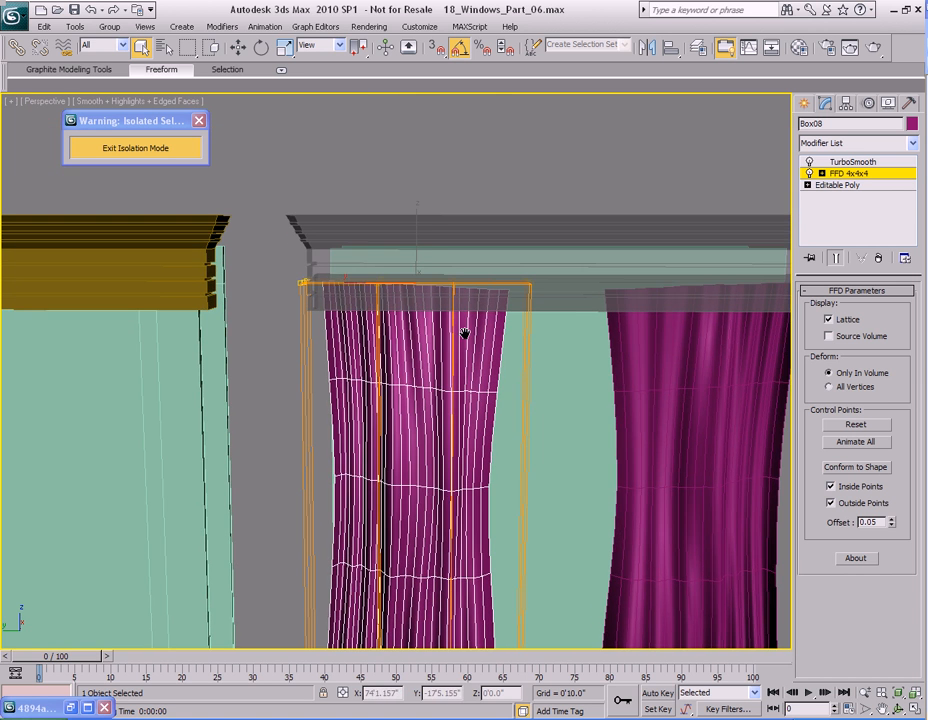
key(r)
drag(481, 279, 446, 288)
key(w)
drag(380, 284, 346, 285)
Step: Narrow the second row of FFD control points along Y and align it with the curtain's outer edge
middle_drag(443, 480, 438, 288)
scroll(449, 406, down, 8)
scroll(472, 315, up, 4)
key(q)
drag(333, 237, 497, 329)
alt+middle_drag(497, 332, 486, 329)
key(r)
drag(459, 229, 443, 228)
middle_drag(443, 228, 497, 346)
key(w)
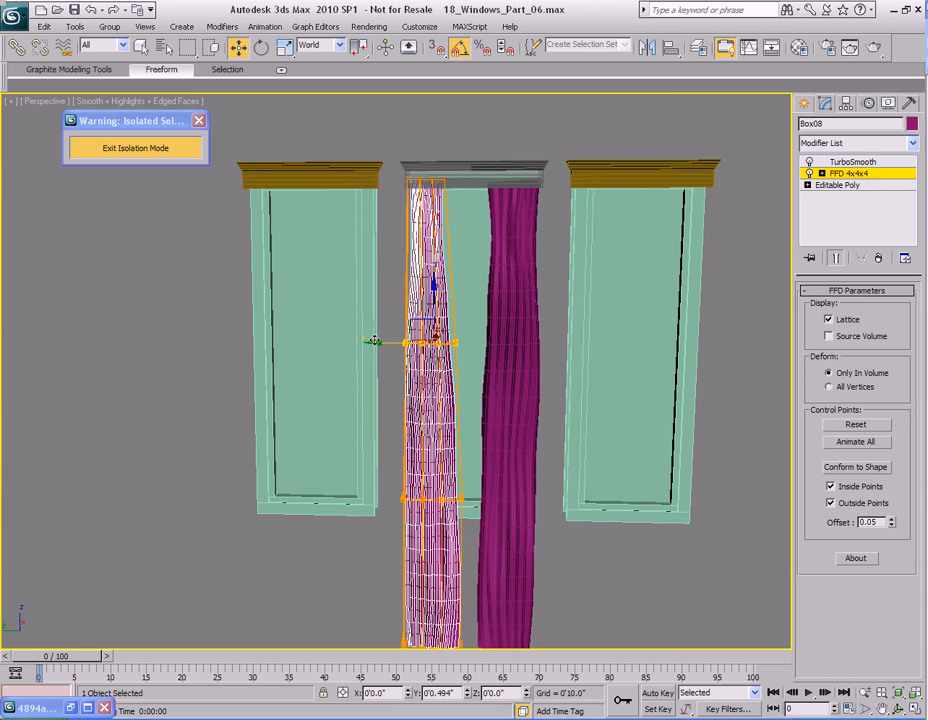
Step: Shift the third row of FFD control points slightly along Y toward the window's outer edge
middle_drag(449, 444, 449, 312)
key(q)
drag(400, 420, 470, 335)
key(r)
key(w)
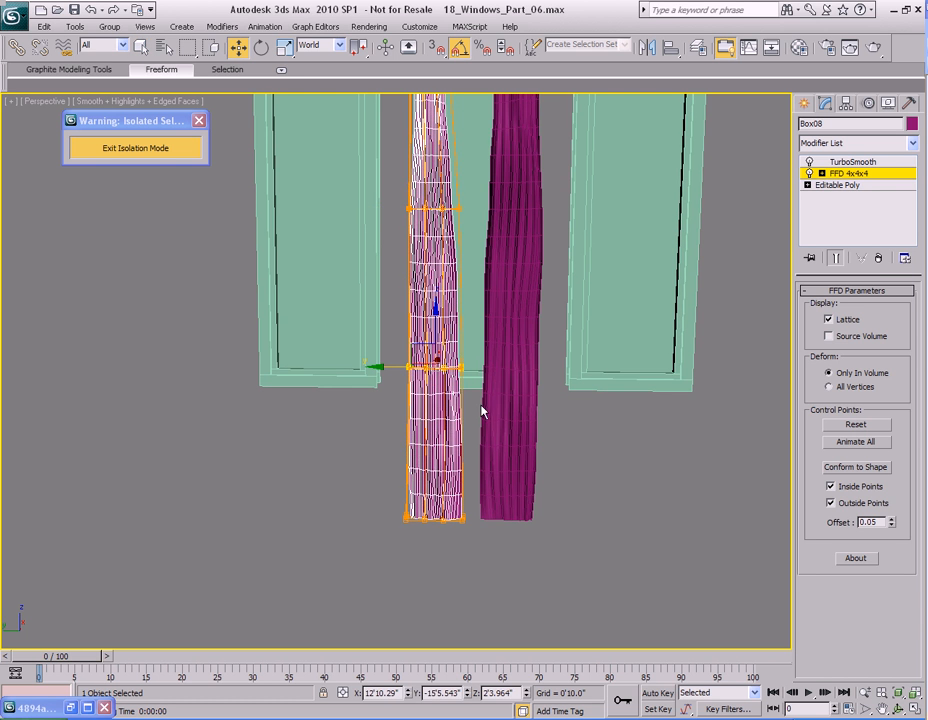
drag(389, 368, 387, 367)
Step: Narrow the bottom row of FFD control points along Y and move it toward the curtain's outer edge
key(q)
drag(373, 472, 487, 571)
key(r)
drag(503, 520, 482, 523)
key(w)
scroll(464, 553, up, 3)
drag(424, 493, 414, 493)
Step: Render a test image to check the slimmer mirrored curtain against the original one
middle_drag(490, 396, 432, 482)
scroll(433, 483, down, 3)
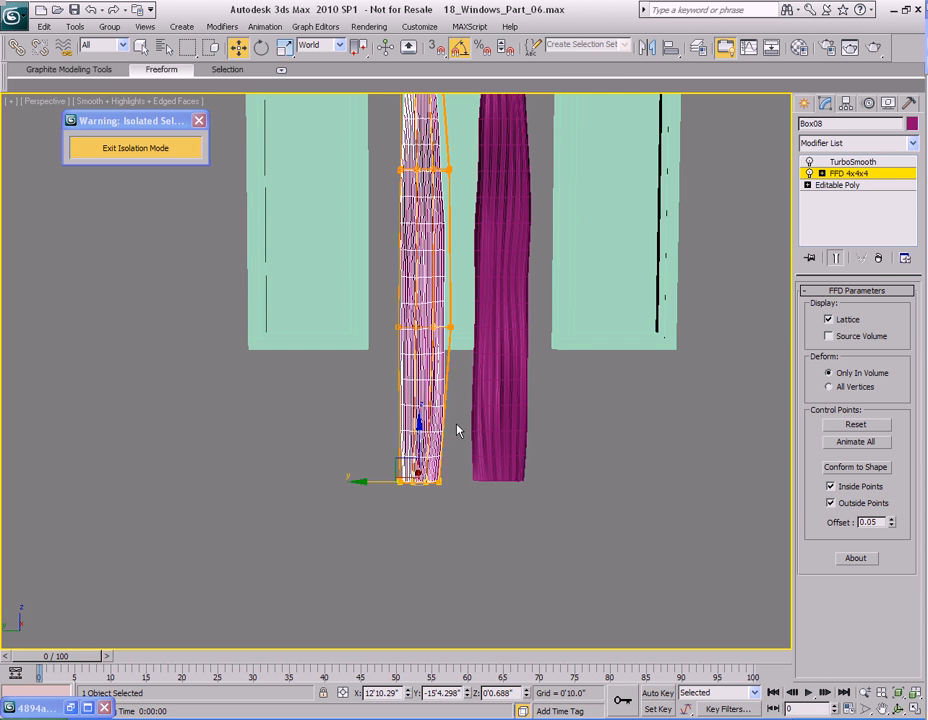
middle_drag(463, 330, 440, 354)
key(shift+q)
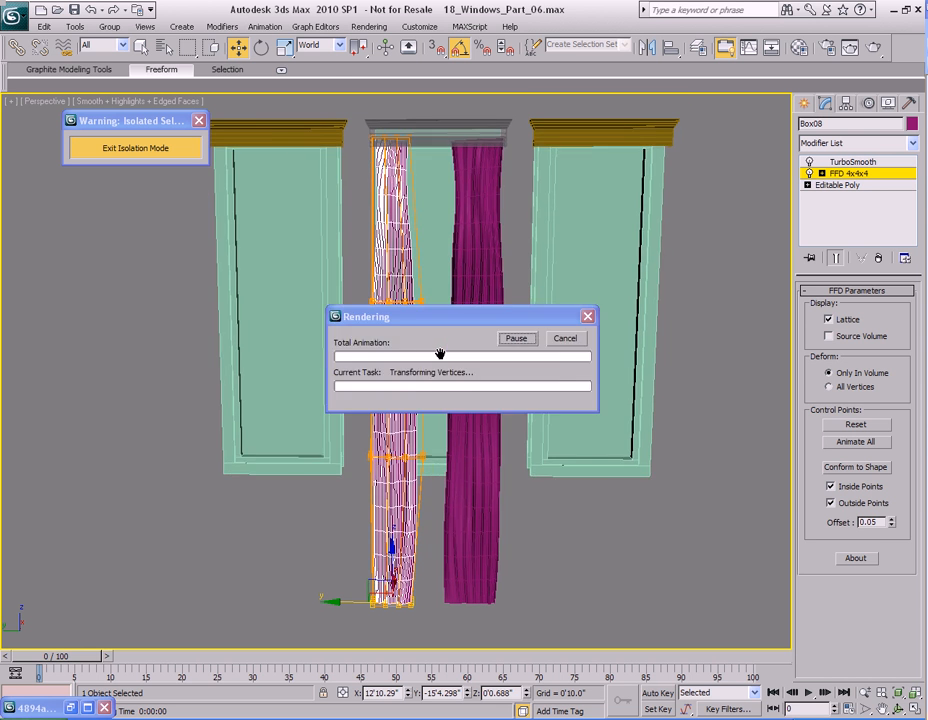
click(691, 142)
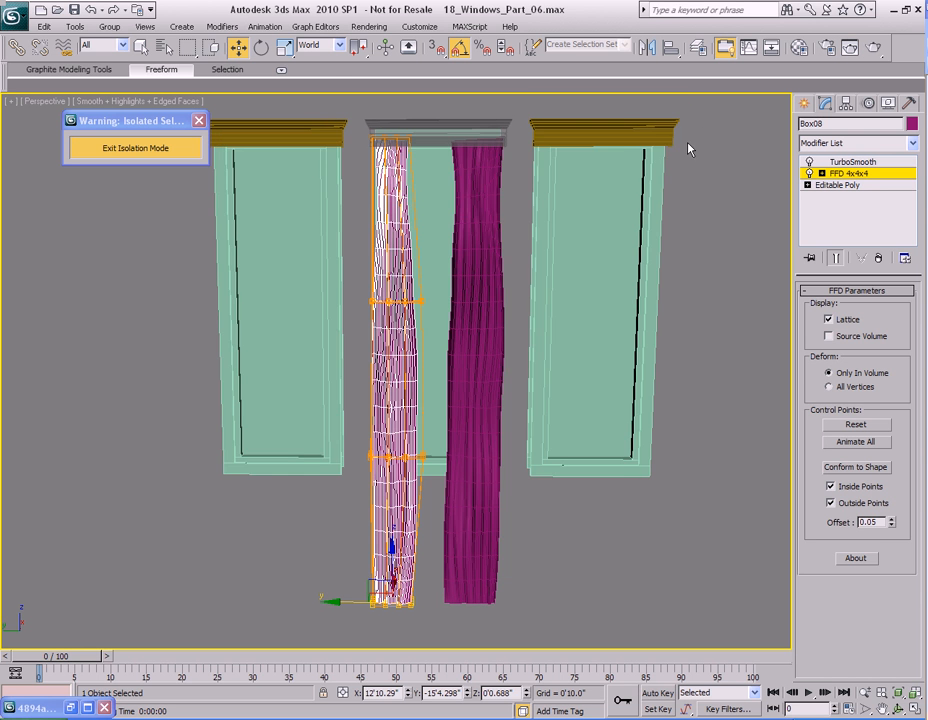
Step: Collapse the FFD 4x4x4 modifier into the mirrored curtain's Editable Poly, keeping TurboSmooth on top
middle_drag(464, 408, 467, 399)
mouse_move(440, 283)
middle_down()
mouse_move(439, 305)
mouse_move(443, 287)
middle_up()
mouse_move(441, 436)
middle_down()
mouse_move(439, 381)
mouse_move(446, 424)
middle_up()
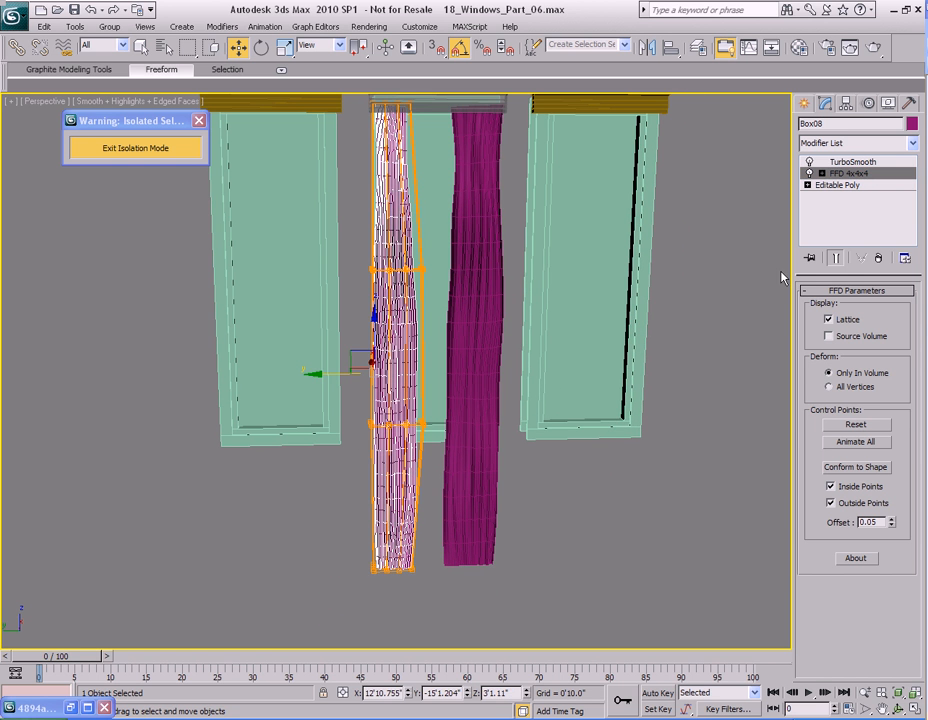
key(q)
right_click(849, 176)
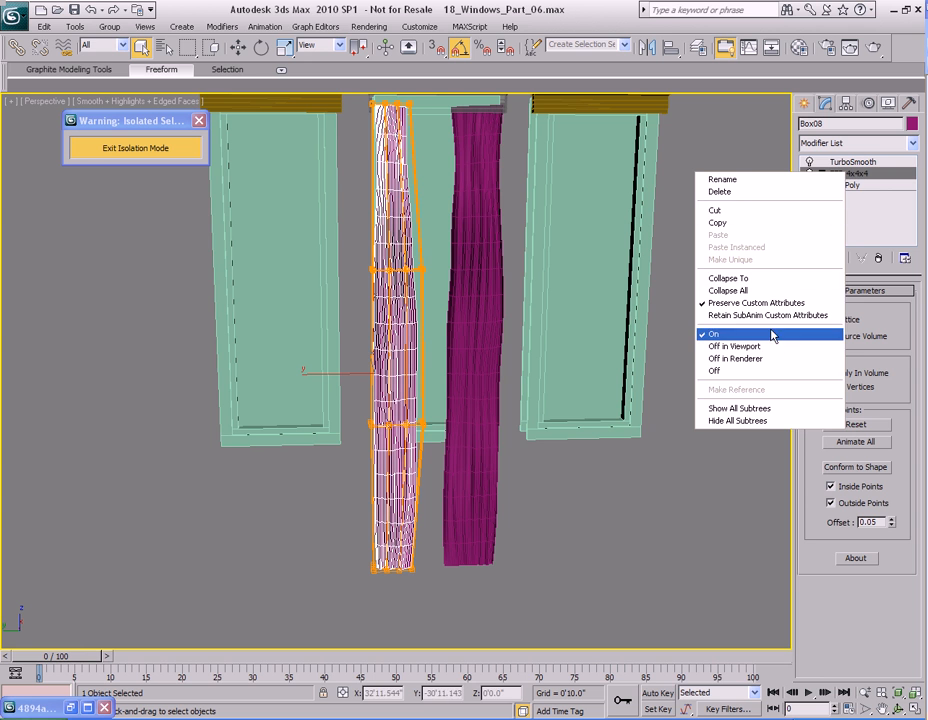
click(730, 279)
Step: Activate the Push/Pull brush on the mirrored curtain's Editable Poly, with a much smaller brush and a strength of 0.32
click(837, 173)
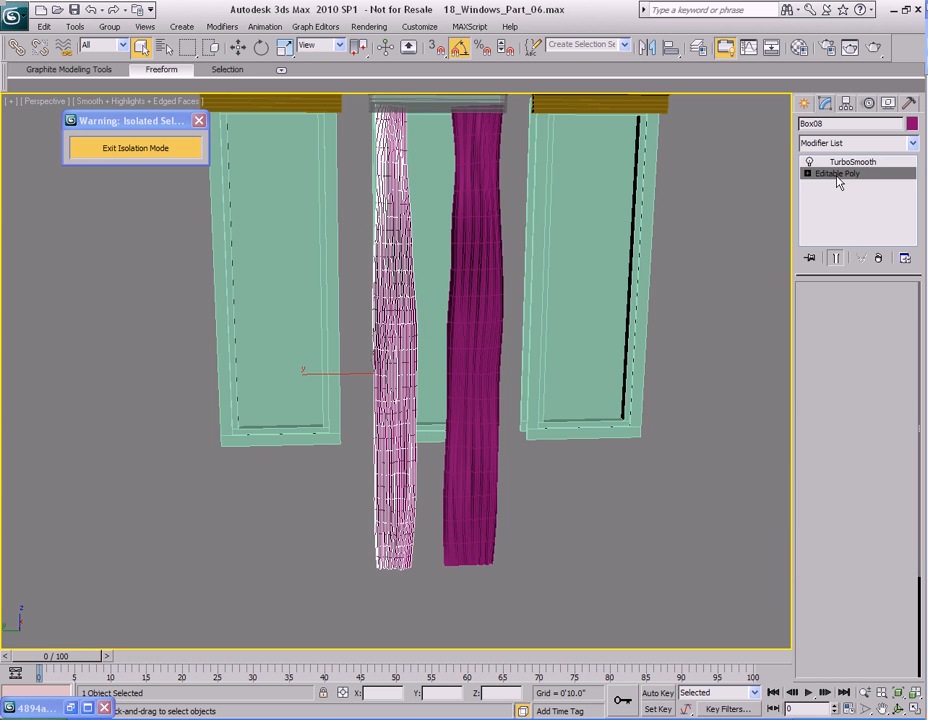
click(841, 262)
mouse_move(503, 390)
middle_down()
mouse_move(512, 449)
mouse_move(505, 414)
middle_up()
scroll(506, 461, up, 5)
mouse_move(126, 84)
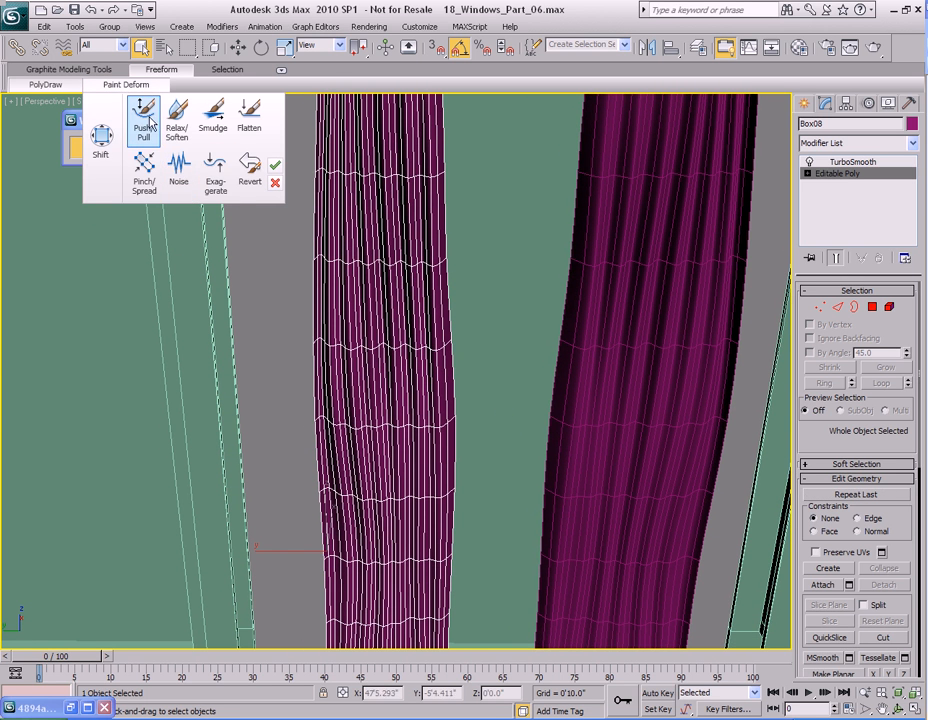
click(143, 120)
alt+middle_drag(370, 508, 311, 476)
alt+middle_drag(316, 418, 356, 370)
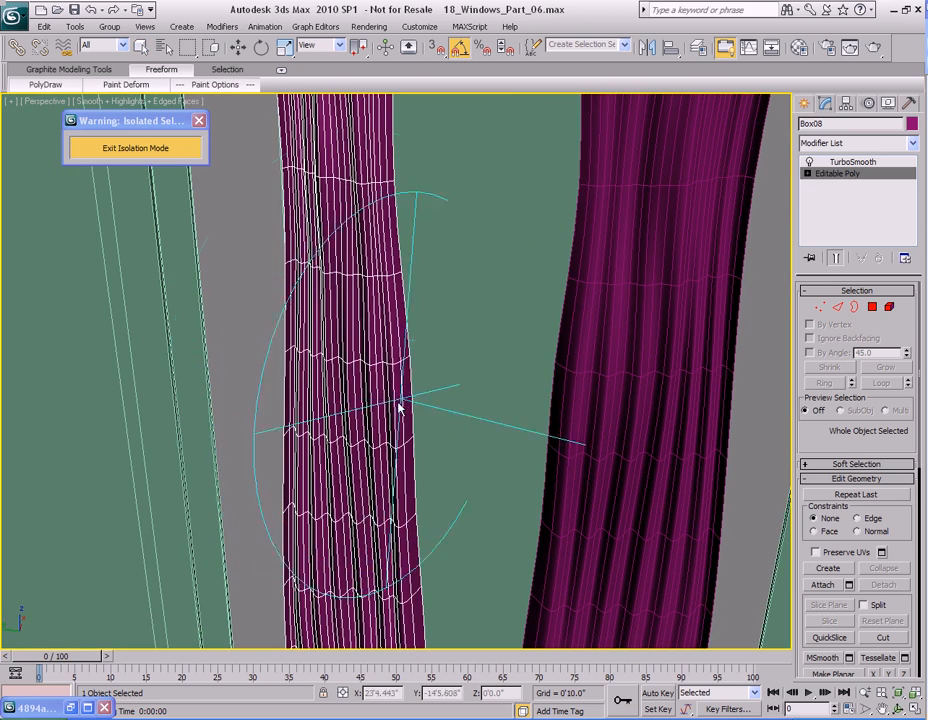
mouse_move(393, 377)
ctrl+shift+mouse_down()
mouse_move(337, 408)
mouse_move(64, 490)
ctrl+shift+mouse_up()
Step: Paint a Push/Pull stroke on the upper inner edge of the mirrored curtain, undoing the unwanted strokes
mouse_move(388, 335)
mouse_down()
mouse_move(408, 364)
mouse_move(405, 377)
mouse_up()
key(ctrl+z)
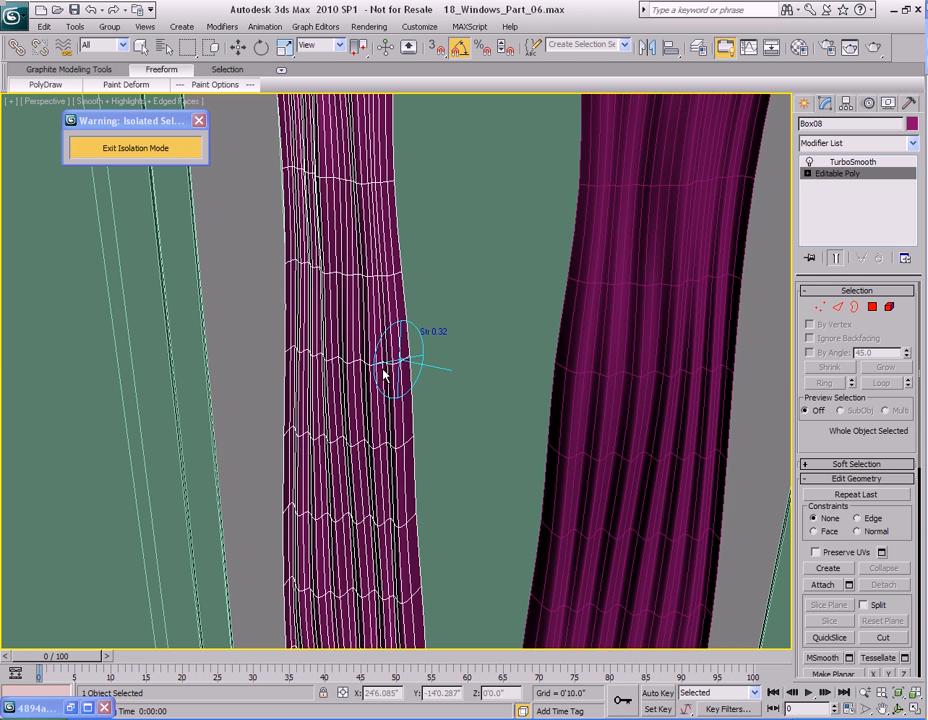
drag(400, 366, 375, 361)
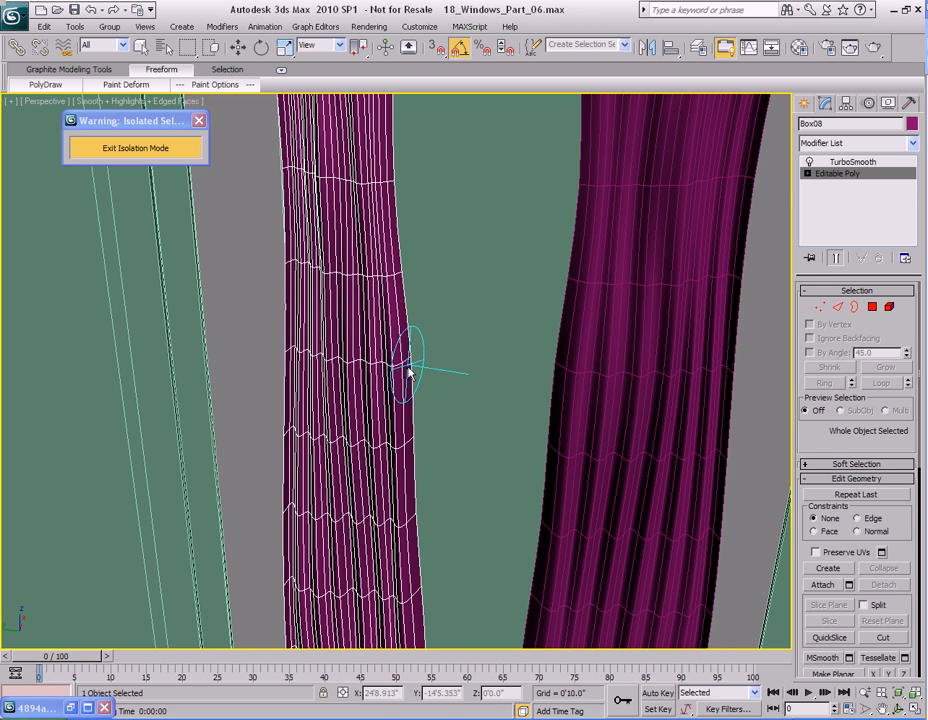
mouse_move(356, 414)
middle_down()
mouse_move(428, 352)
mouse_move(403, 392)
middle_up()
drag(510, 321, 474, 322)
key(ctrl+z)
Step: Reshape the folds near the top of the mirrored curtain with several more Push/Pull strokes
middle_drag(523, 238, 524, 286)
drag(490, 277, 504, 276)
middle_drag(498, 267, 466, 418)
drag(481, 324, 452, 333)
drag(481, 232, 461, 228)
middle_drag(454, 419, 460, 331)
scroll(464, 350, down, 5)
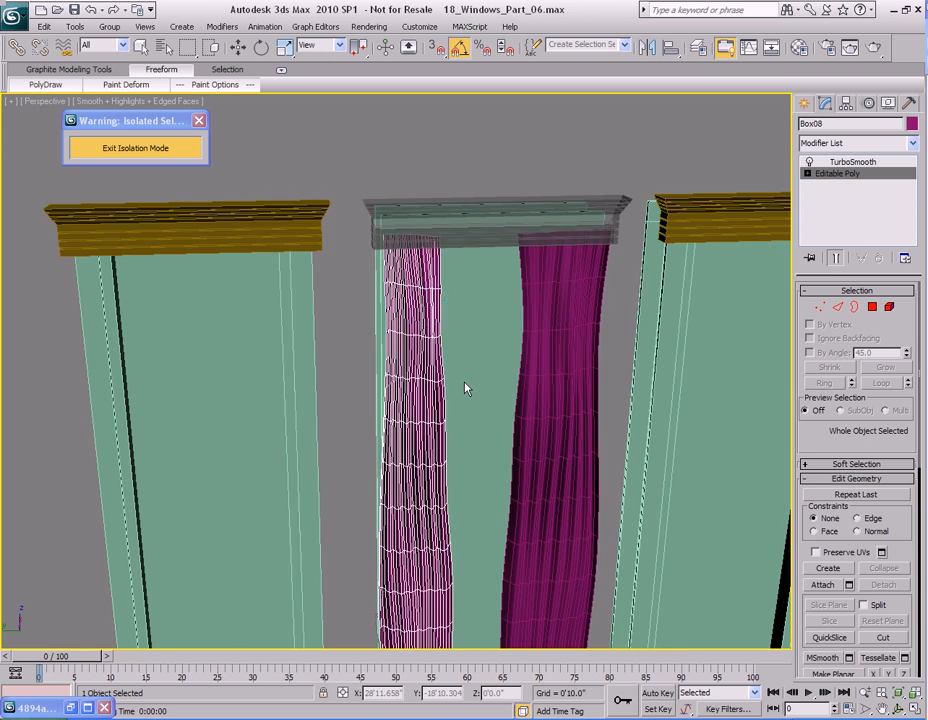
Step: Render the perspective view to check the reshaped folds near the top of the mirrored curtain
middle_drag(465, 411, 468, 329)
key(F9)
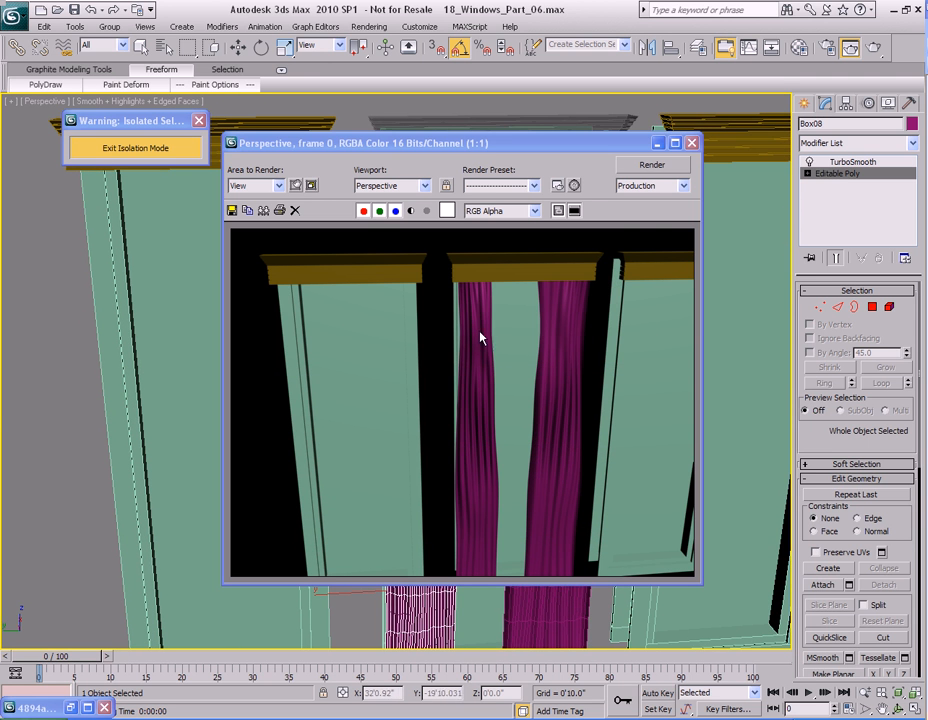
click(690, 145)
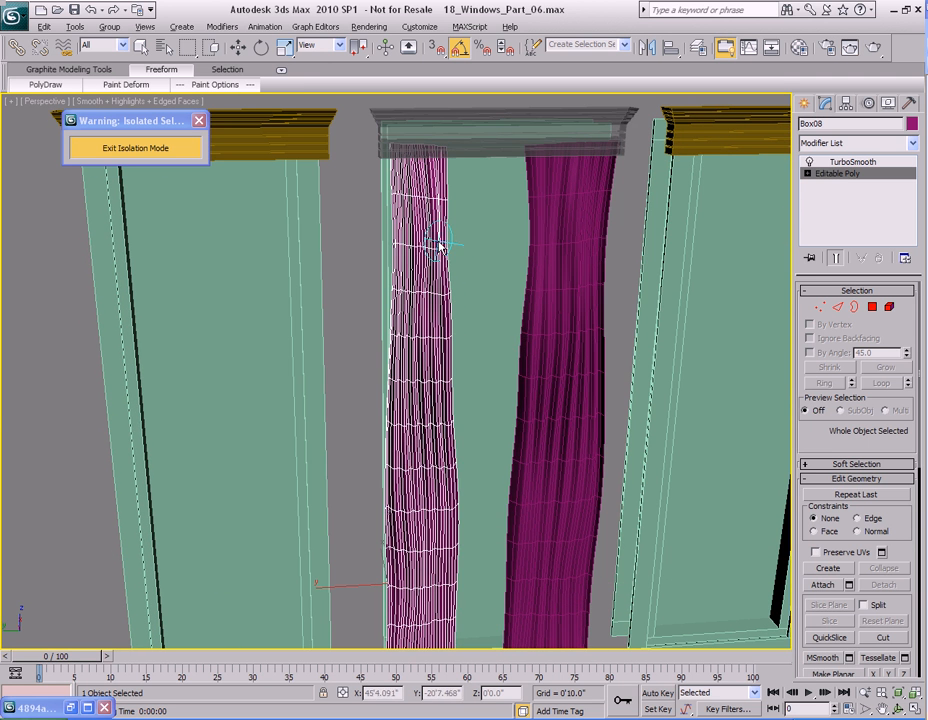
Step: Work down the mirrored curtain's inner edge to the bottom hem with the Push/Pull brush, reshaping its folds
middle_drag(445, 380, 429, 284)
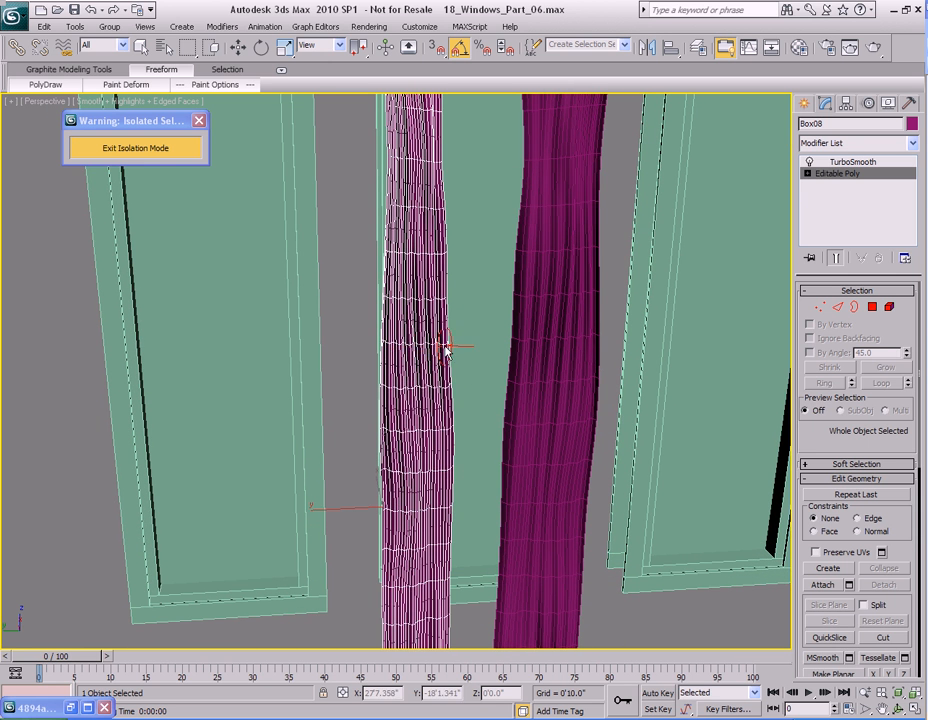
middle_drag(435, 408, 429, 351)
middle_drag(421, 403, 414, 342)
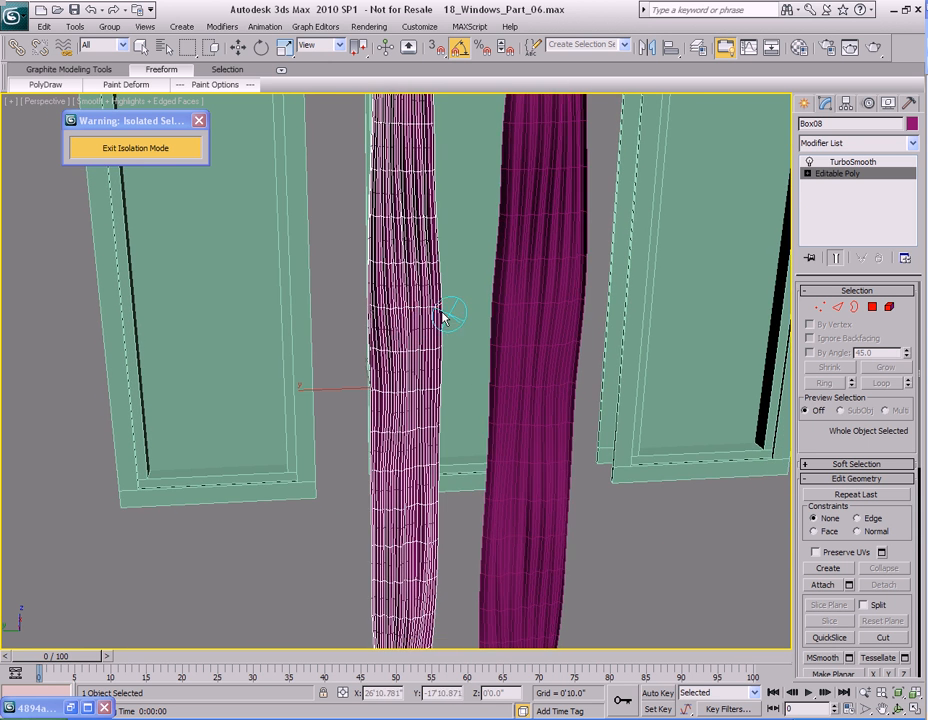
middle_drag(412, 437, 411, 374)
scroll(410, 376, up, 3)
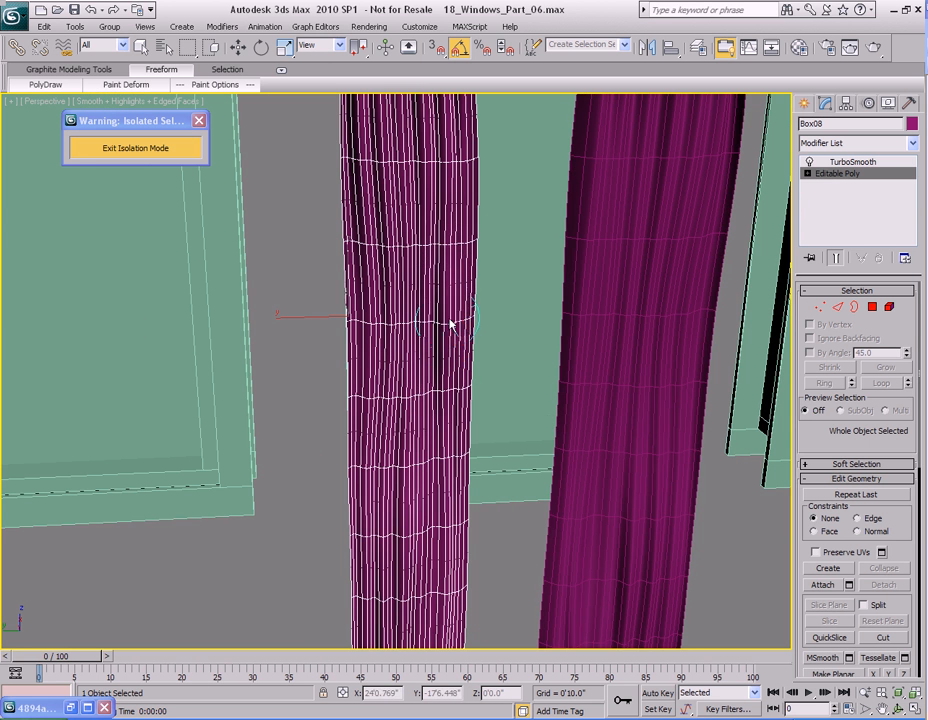
middle_drag(465, 424, 427, 333)
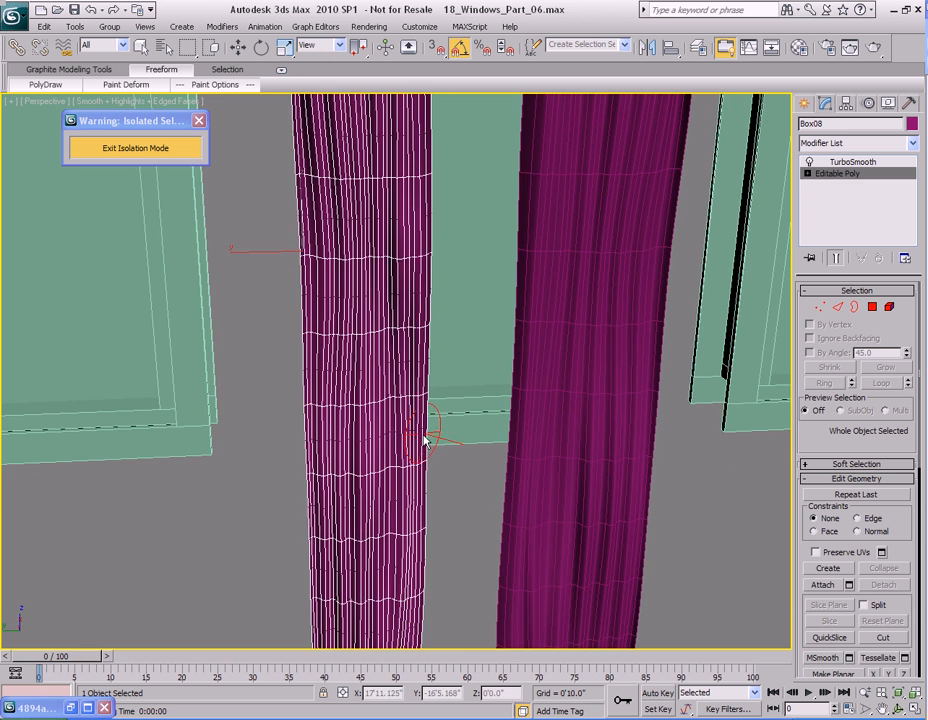
middle_drag(426, 532, 405, 296)
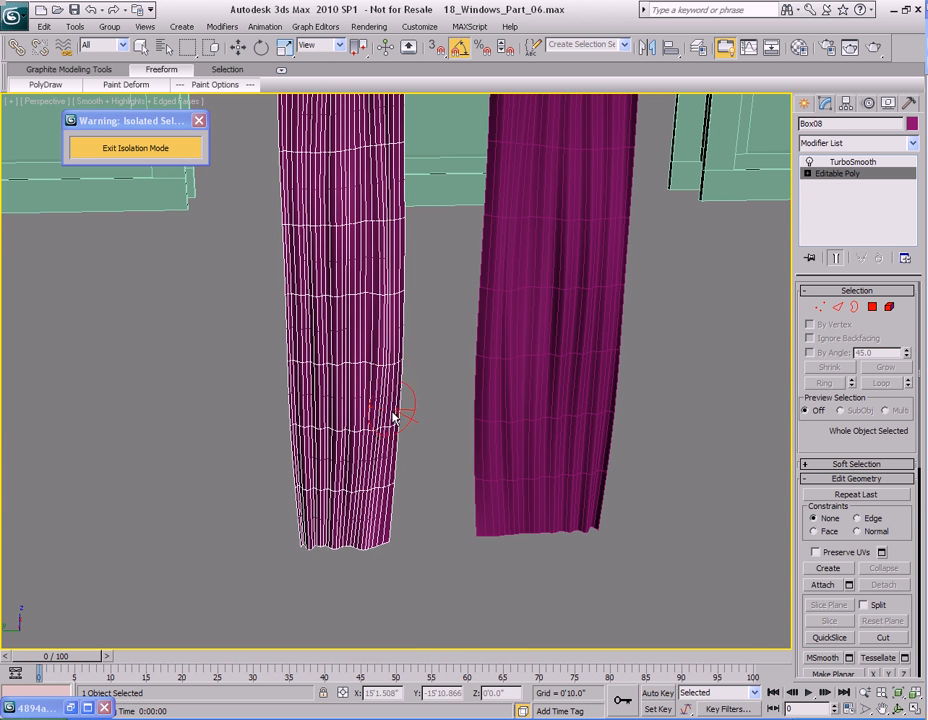
drag(388, 502, 393, 551)
alt+middle_drag(402, 500, 408, 456)
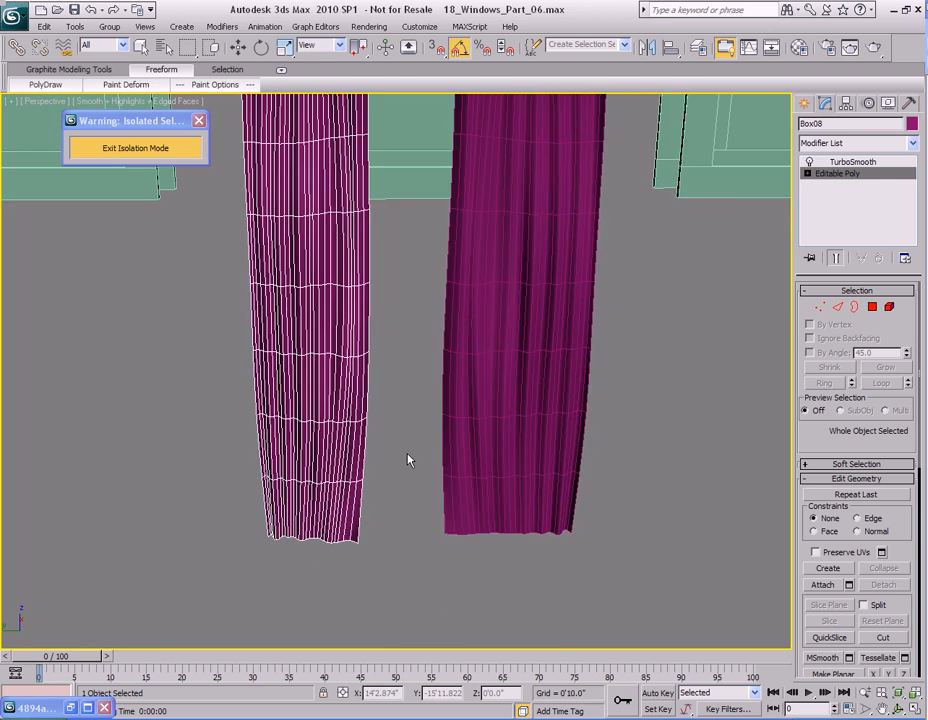
Step: Render a full perspective view of the three windows to compare the two curtains
scroll(408, 456, down, 3)
middle_drag(405, 250, 422, 341)
scroll(423, 270, down, 5)
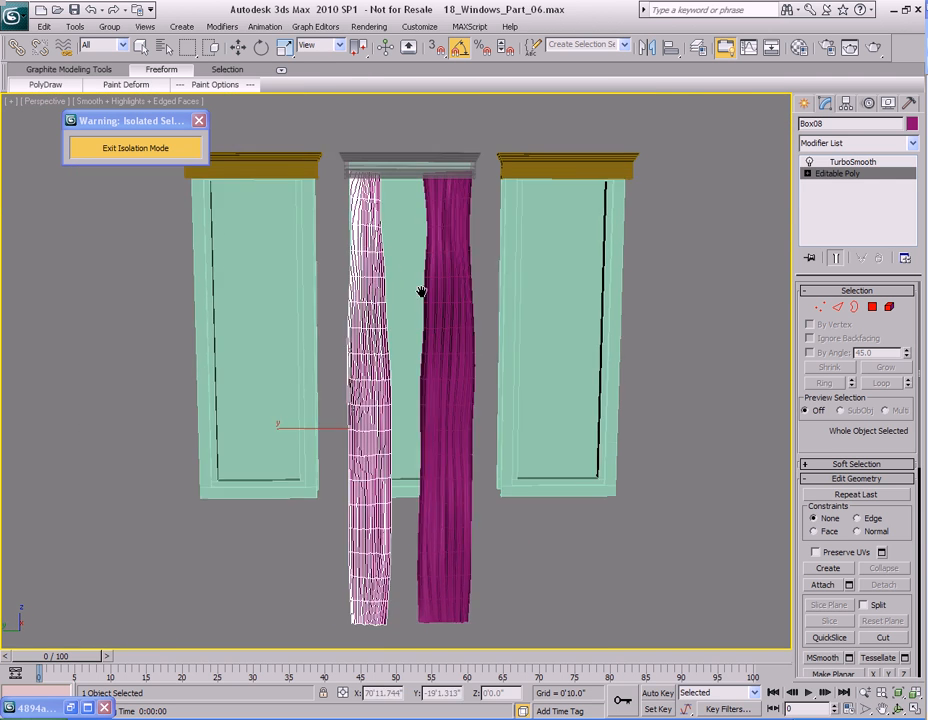
key(shift+q)
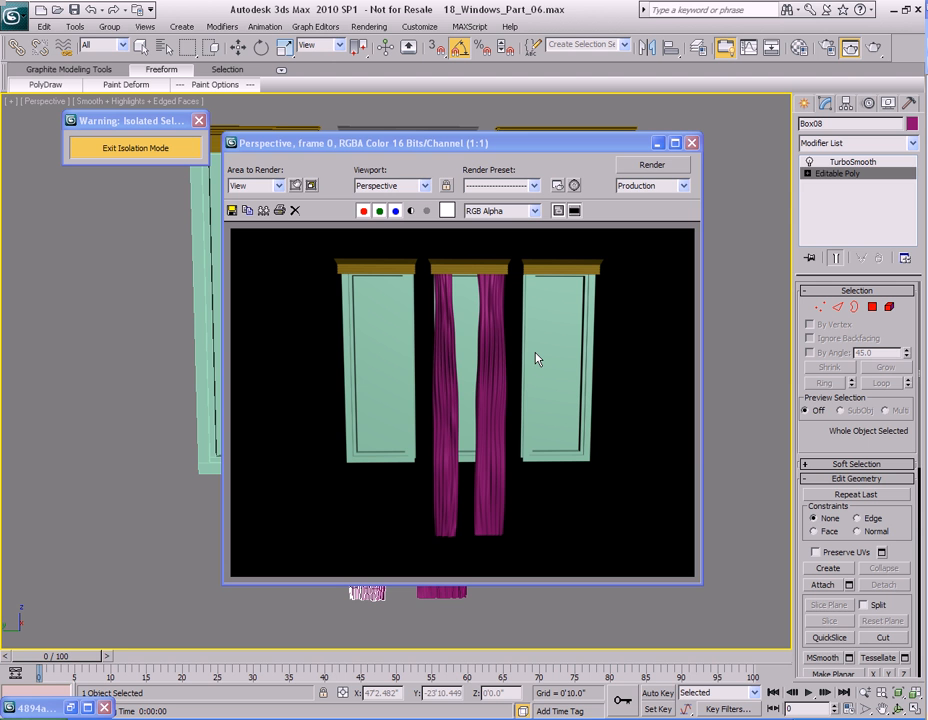
click(693, 145)
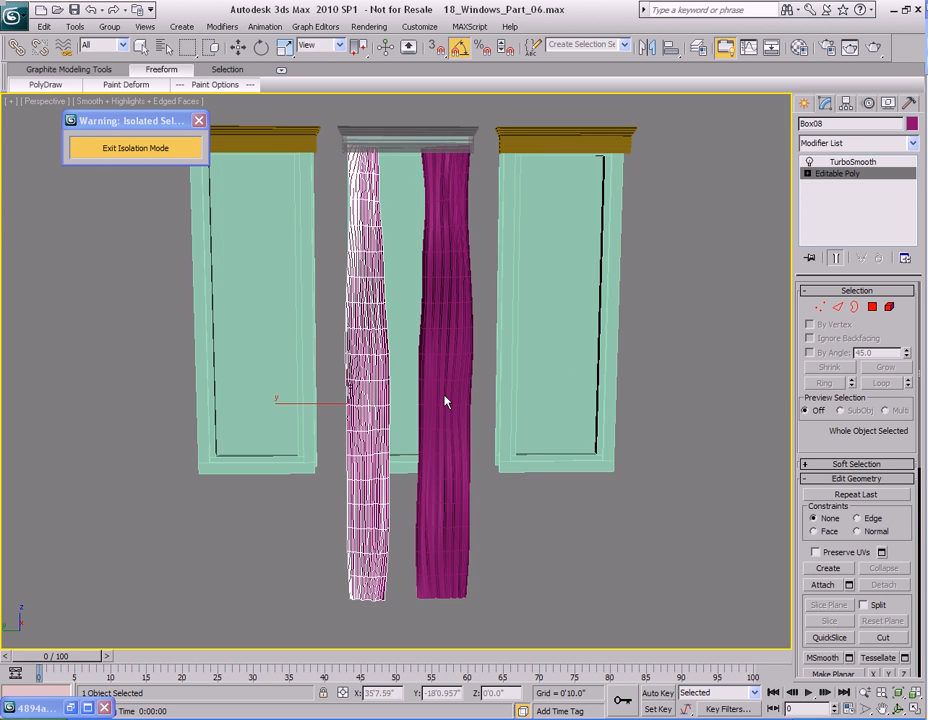
Step: Delete the TurboSmooth modifier from the mirrored curtain
alt+middle_drag(454, 422, 464, 399)
scroll(502, 347, up, 3)
middle_drag(502, 347, 463, 349)
scroll(462, 331, down, 3)
click(851, 163)
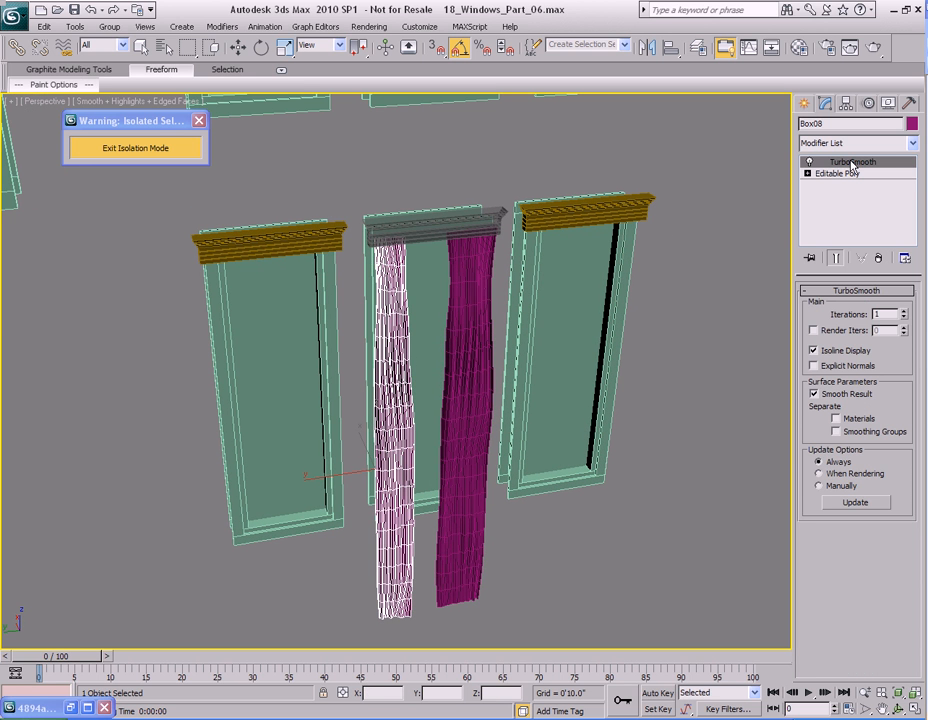
click(882, 259)
Step: Select the original curtain and remove its TurboSmooth modifier
mouse_move(480, 277)
middle_down()
mouse_move(497, 219)
mouse_move(484, 280)
middle_up()
key(q)
click(480, 281)
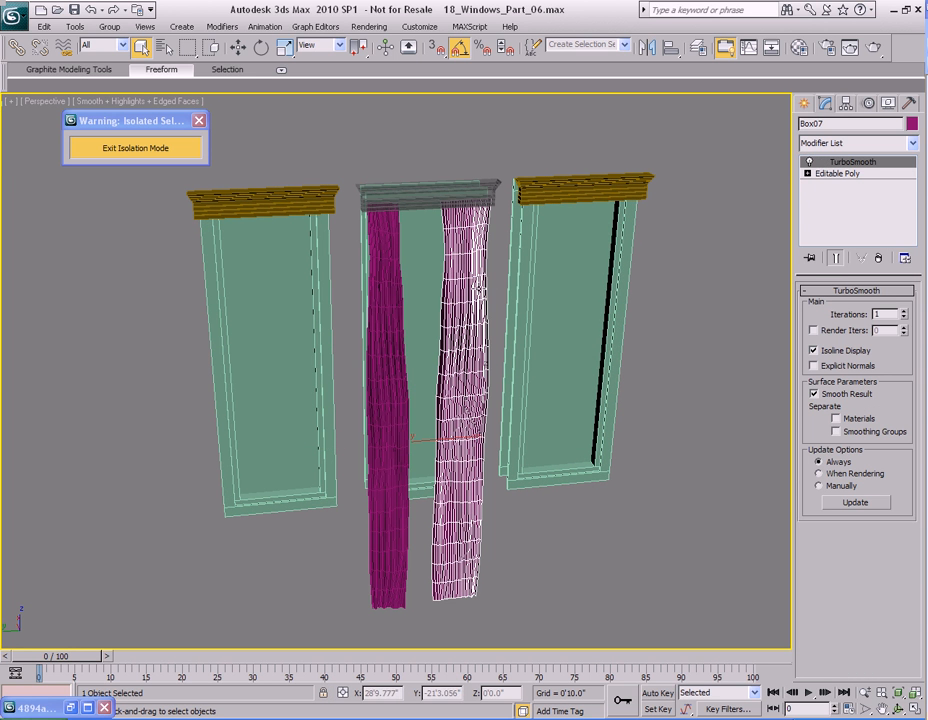
click(878, 259)
Step: Attach the mirrored curtain to the original curtain so the pair forms one Editable Poly
scroll(540, 320, up, 6)
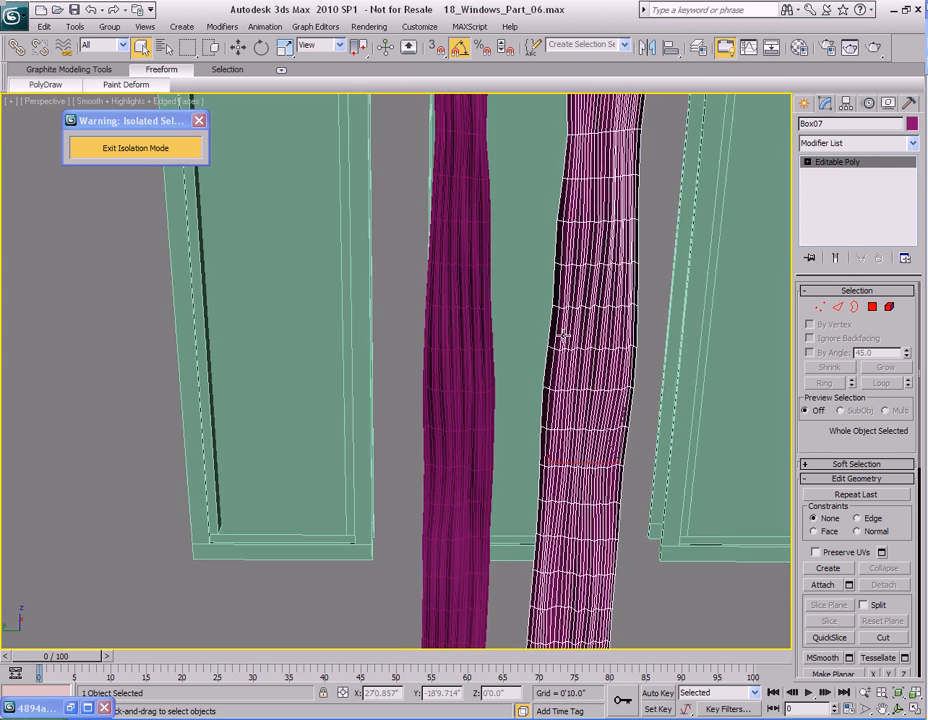
mouse_move(563, 335)
alt+middle_down()
mouse_move(552, 304)
mouse_move(545, 332)
alt+middle_up()
scroll(567, 337, down, 5)
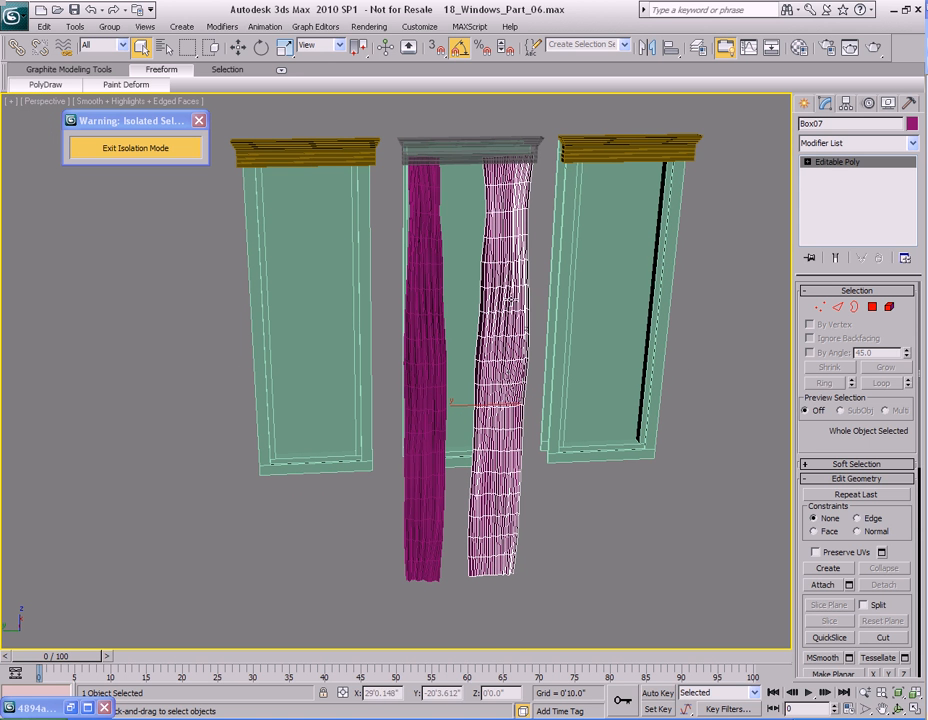
right_click(505, 326)
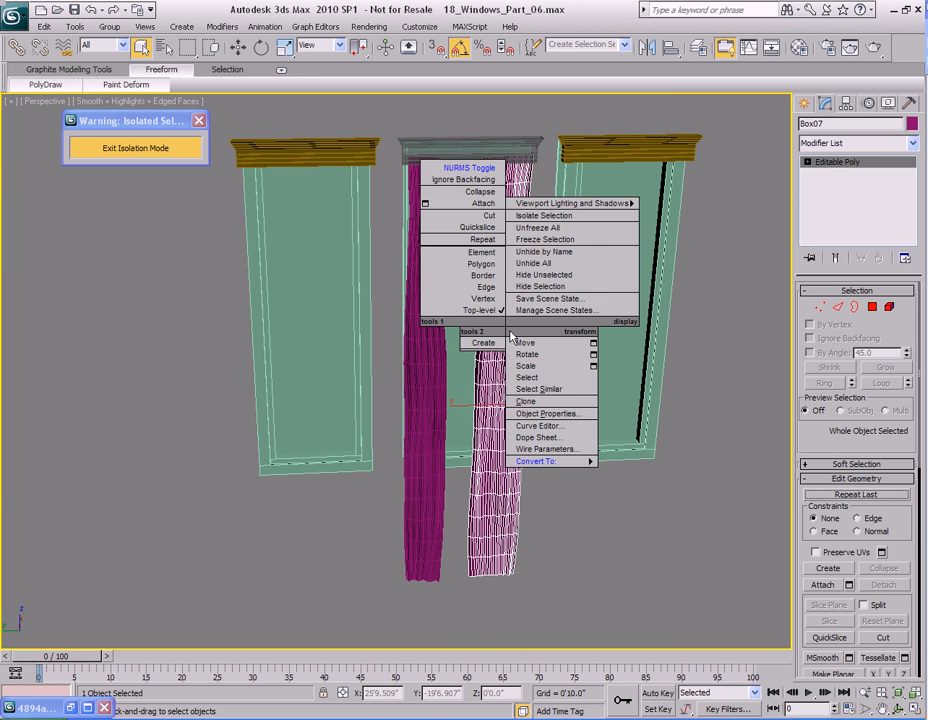
click(483, 203)
click(411, 274)
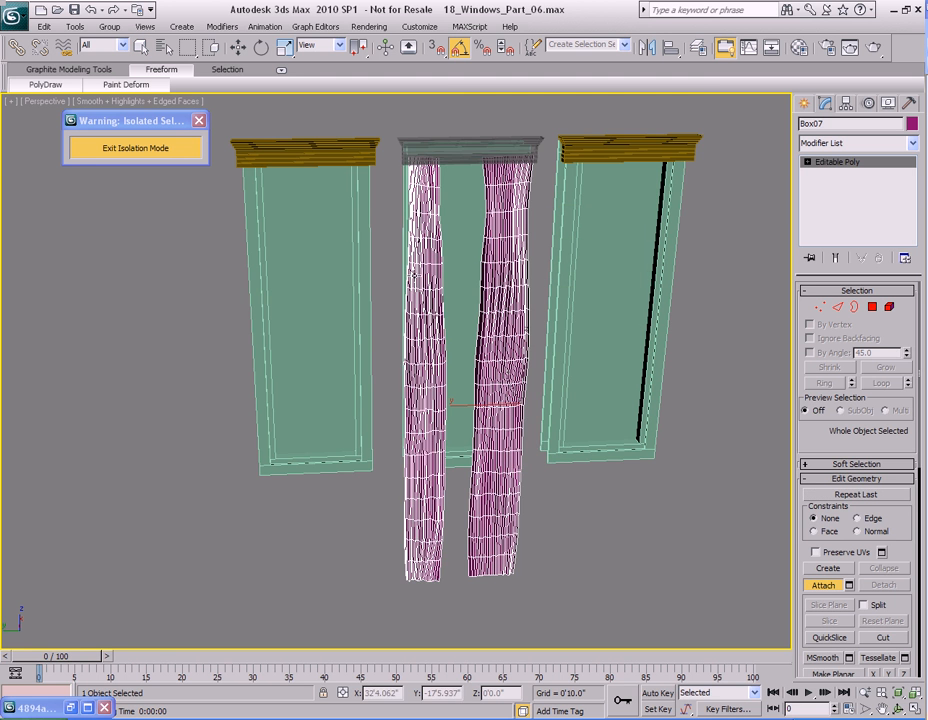
alt+middle_drag(499, 287, 490, 290)
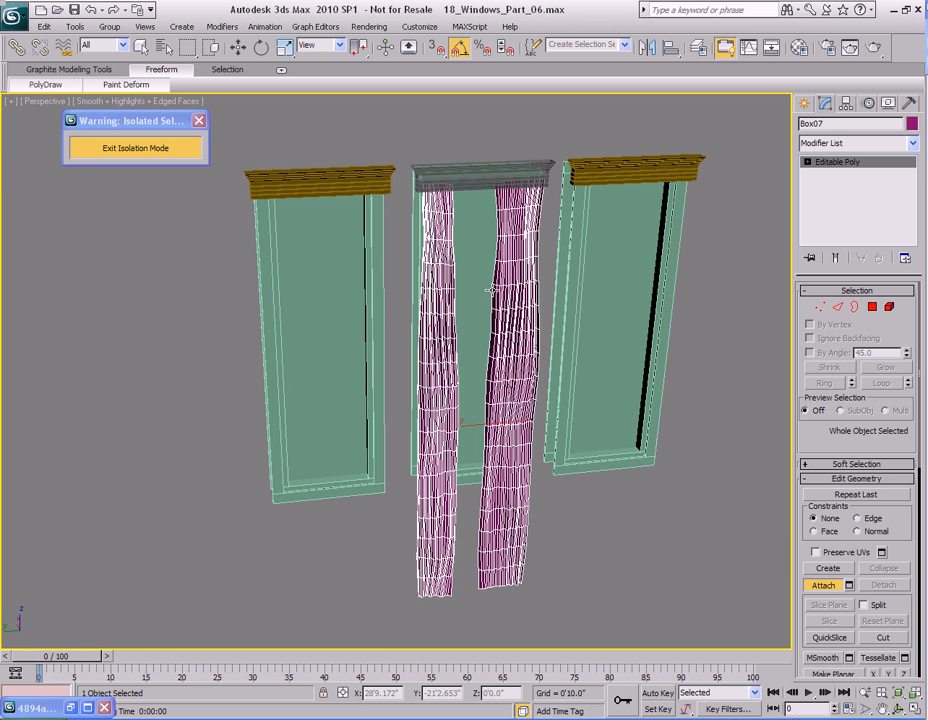
right_click(546, 294)
Step: Render the attached curtains from afar and up close to check how they look without TurboSmooth
alt+middle_drag(546, 294, 520, 333)
scroll(520, 333, up, 4)
key(q)
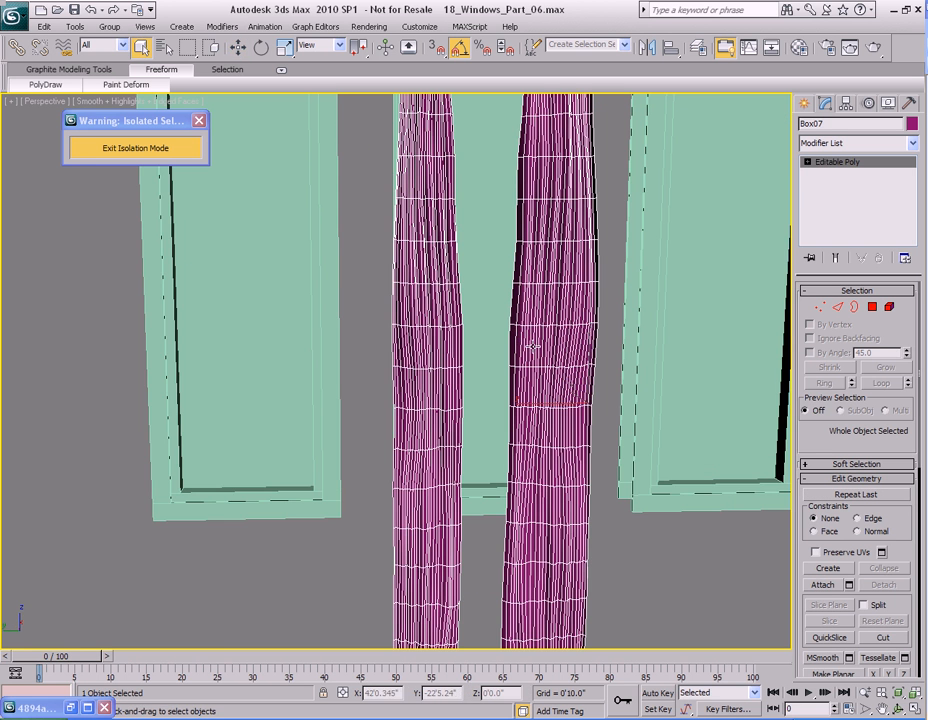
scroll(530, 340, down, 5)
key(shift+q)
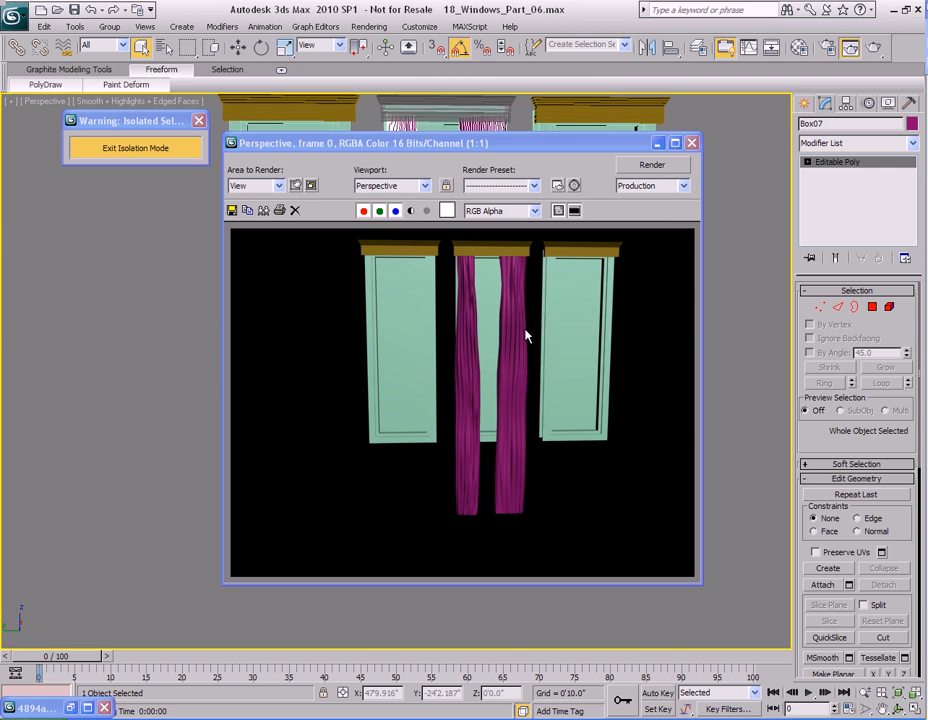
click(691, 143)
scroll(536, 313, up, 8)
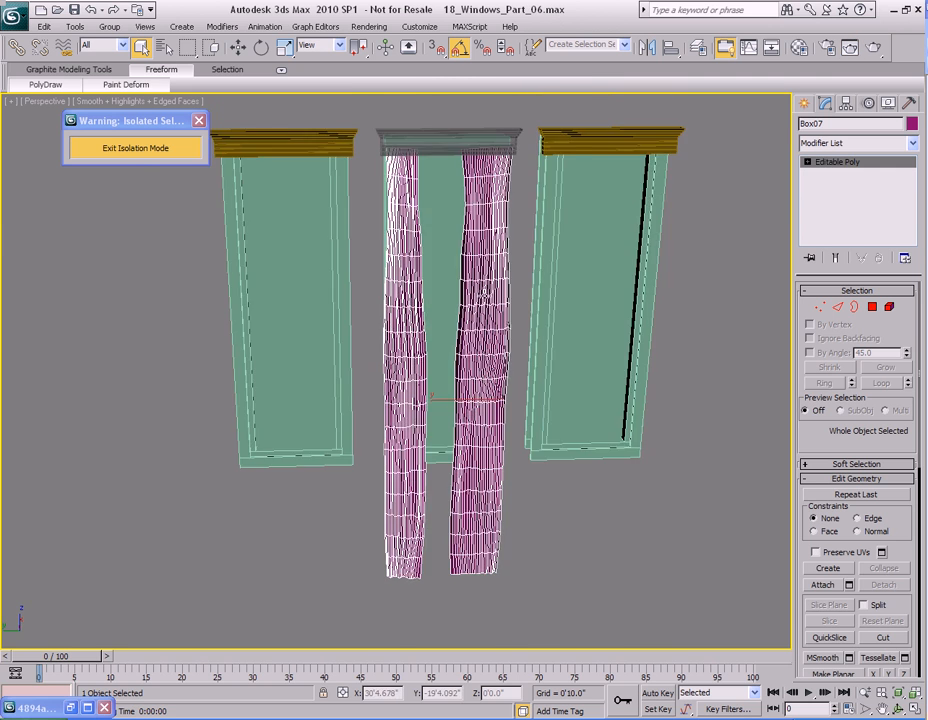
key(shift+q)
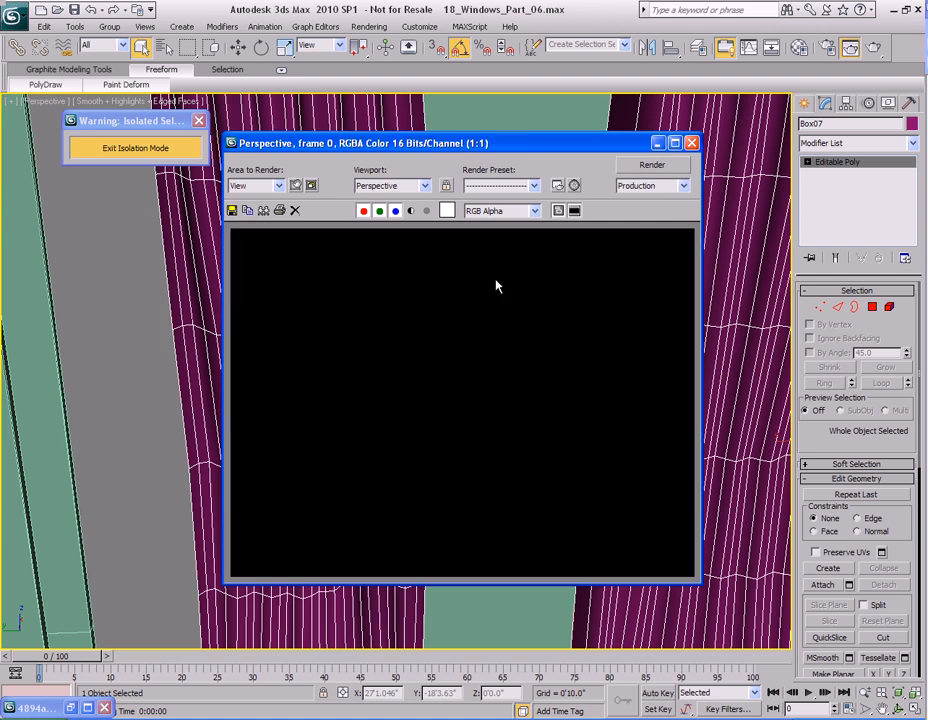
click(691, 143)
scroll(520, 345, down, 4)
scroll(477, 362, down, 3)
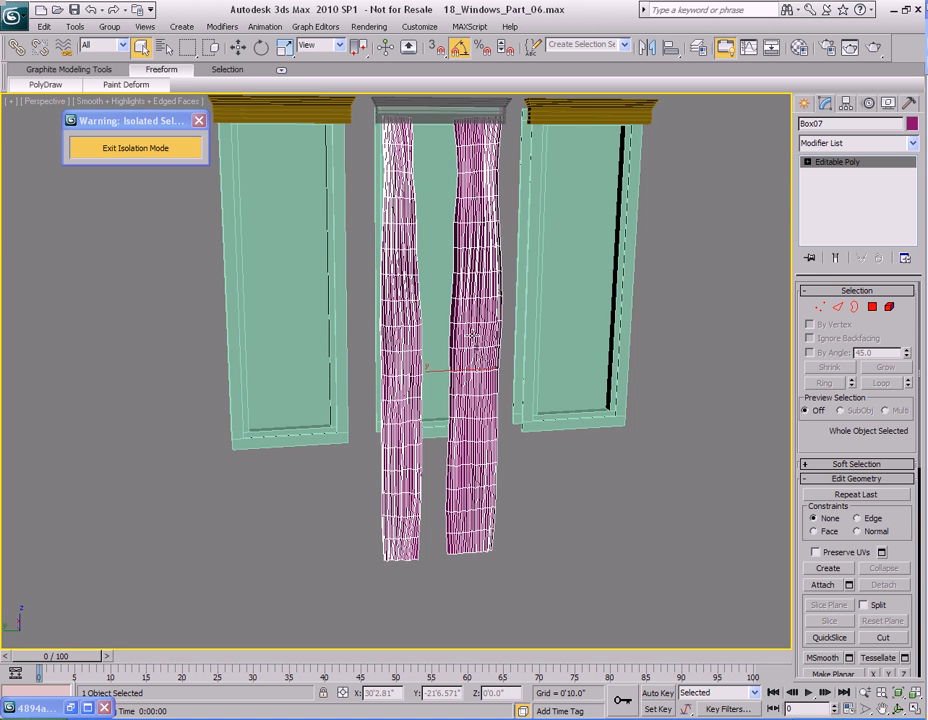
right_click(468, 345)
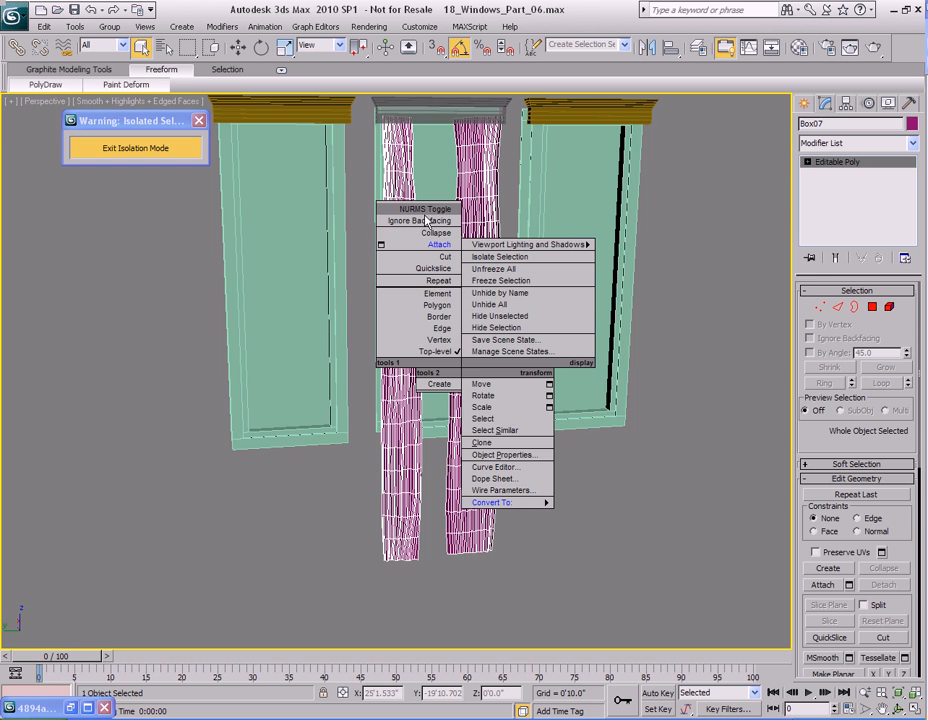
click(425, 323)
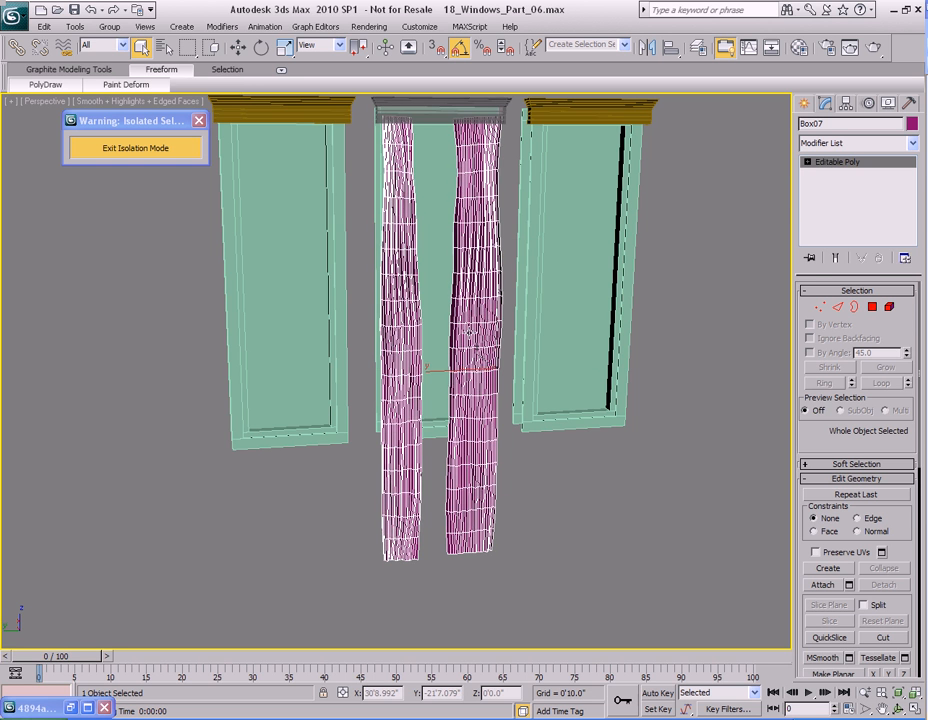
alt+middle_drag(469, 332, 469, 358)
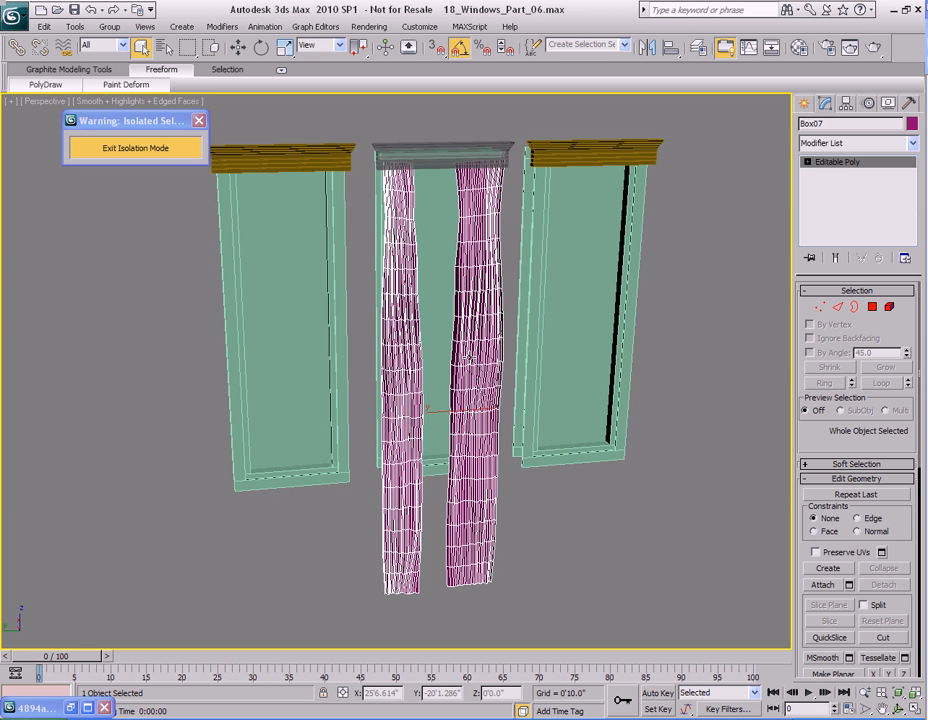
alt+middle_drag(462, 386, 466, 404)
Step: Center the pivot point of the attached curtain pair to the object, affecting the pivot only
key(w)
alt+middle_drag(456, 450, 445, 409)
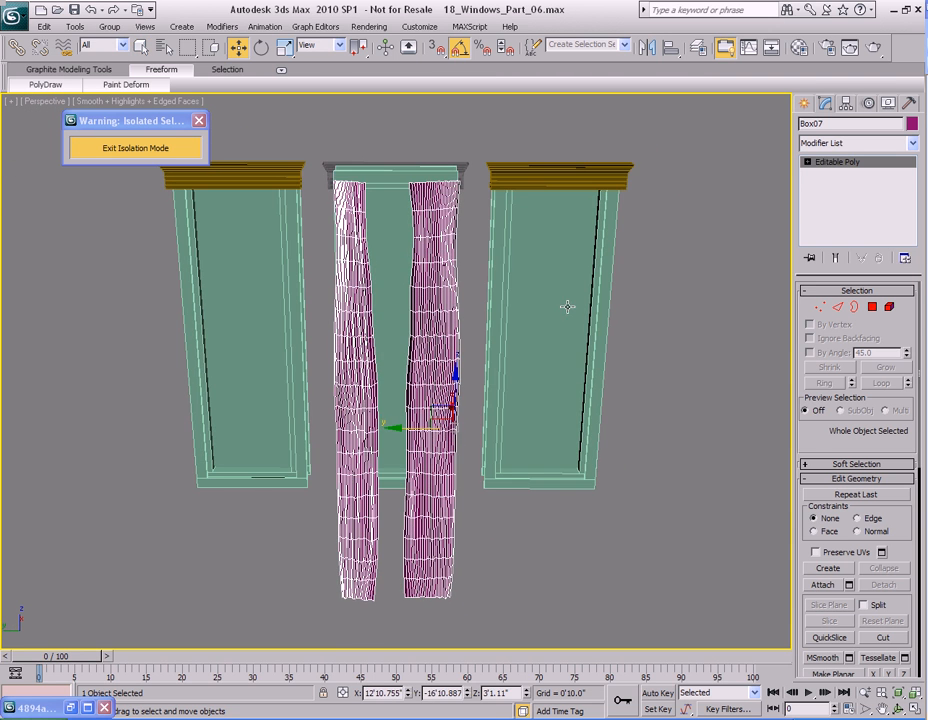
click(846, 104)
click(853, 196)
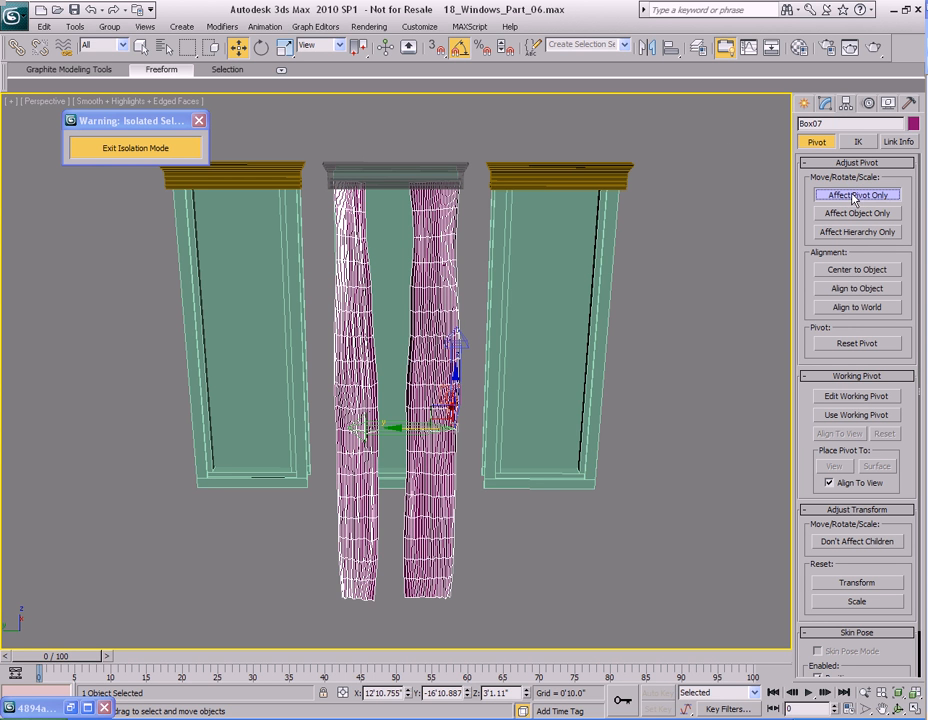
click(855, 272)
Step: Clone the curtain pair along the Y axis from the middle window onto the right-hand window
middle_drag(475, 368, 354, 374)
key(1)
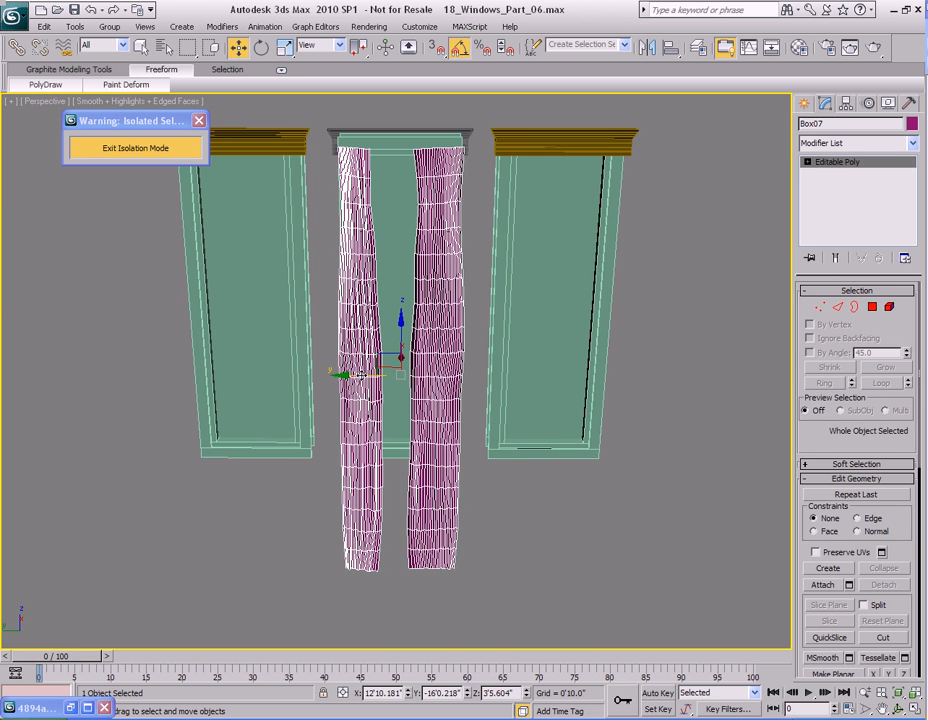
shift+drag(354, 374, 496, 374)
click(465, 429)
scroll(507, 406, up, 5)
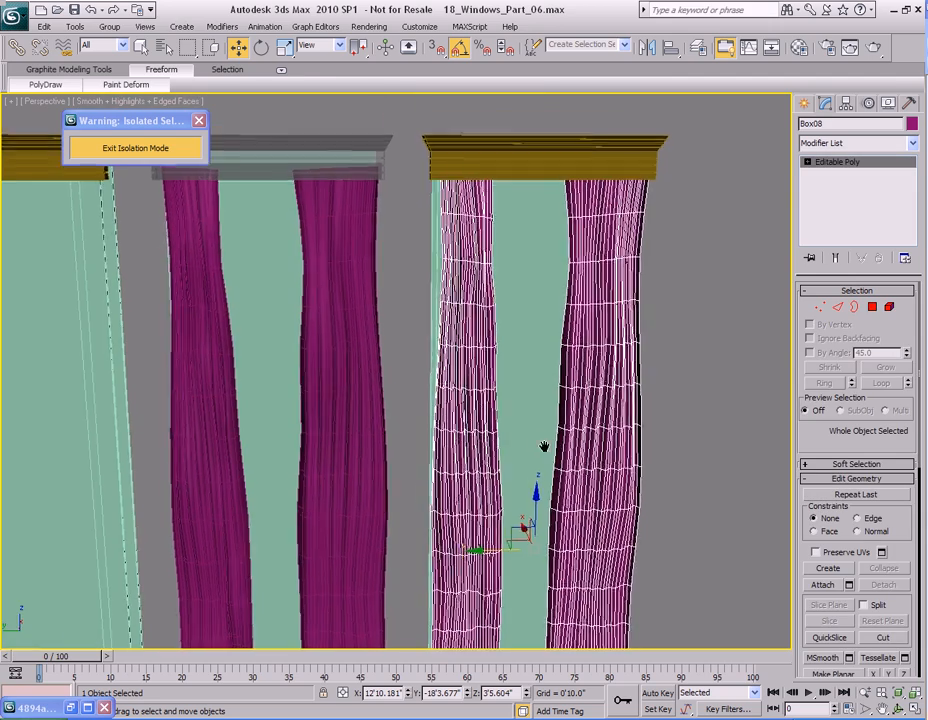
Step: Nudge the cloned curtain pair slightly along the Y axis to fit its window
alt+middle_drag(544, 447, 492, 416)
middle_drag(473, 460, 486, 428)
middle_drag(438, 374, 450, 460)
drag(451, 536, 448, 536)
Step: Select the left curtain element of the cloned pair and apply an FFD 4x4x4 modifier to it
middle_drag(465, 440, 448, 364)
scroll(468, 387, down, 3)
key(q)
key(5)
click(440, 365)
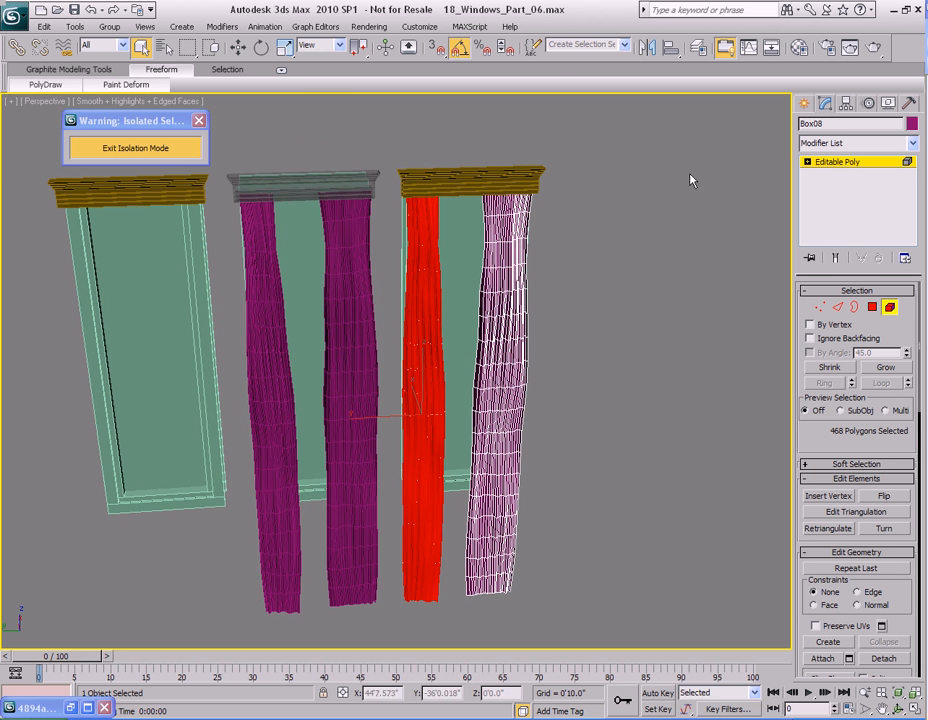
click(222, 27)
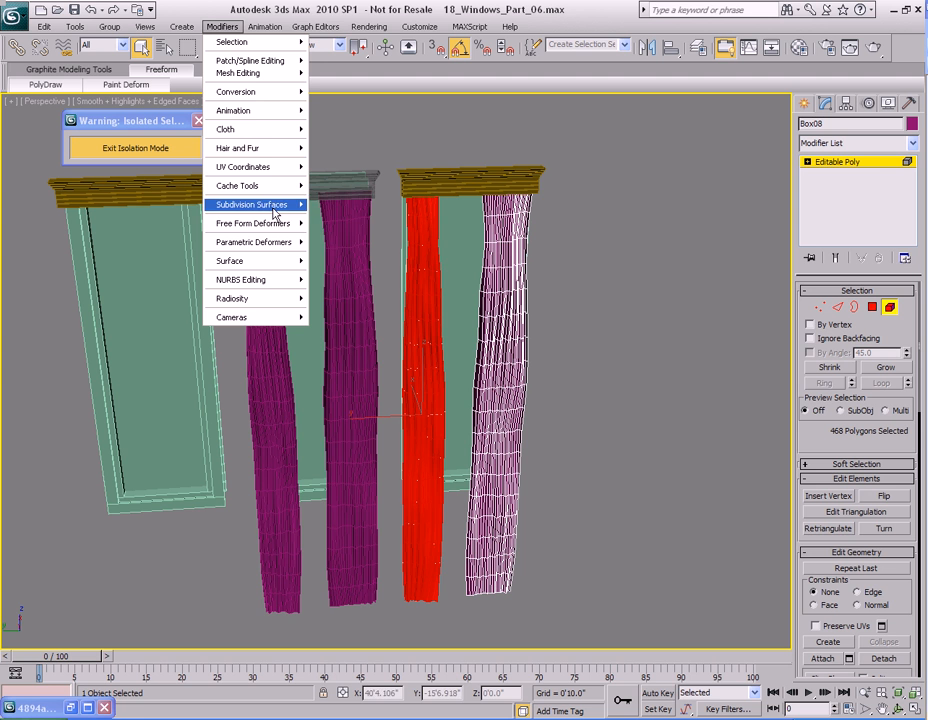
mouse_move(298, 224)
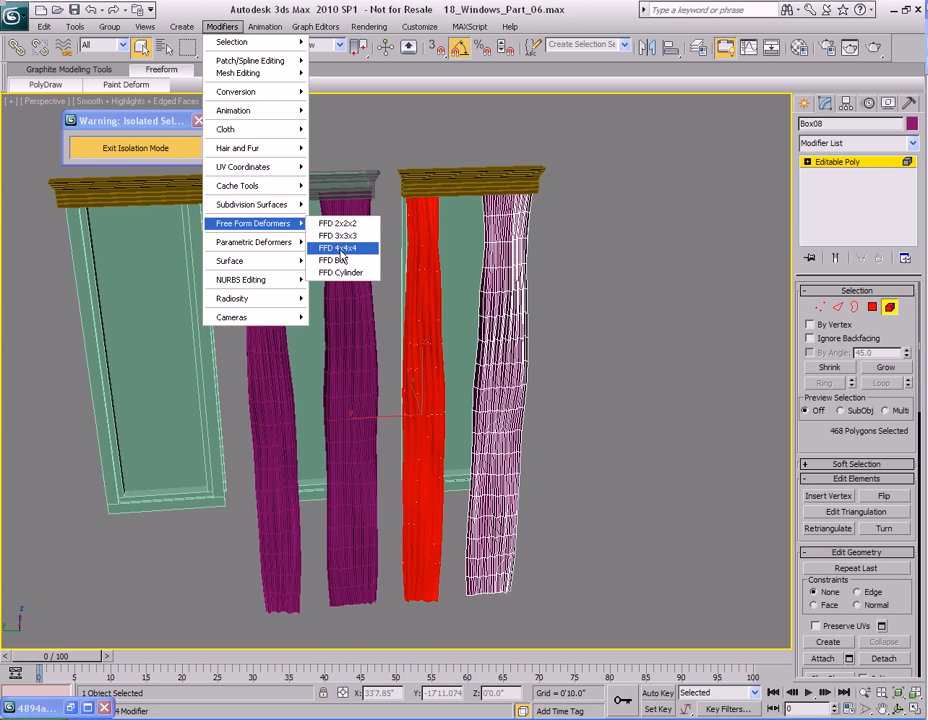
click(338, 248)
alt+middle_drag(497, 284, 477, 304)
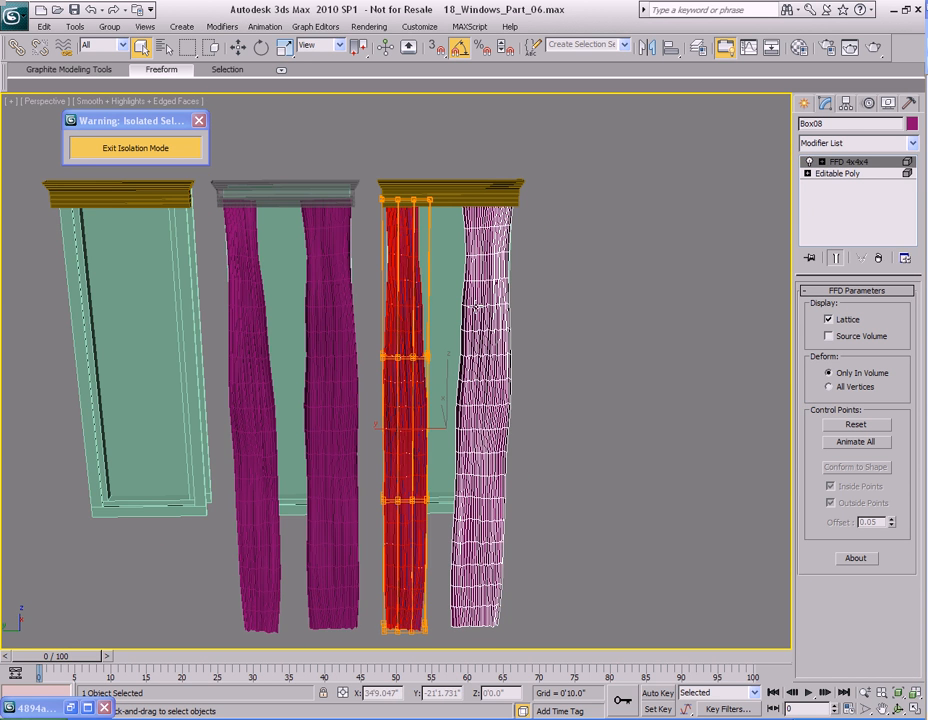
Step: Select the top row of FFD control points on the cloned pair's left curtain and widen it along the Y axis
key(1)
drag(370, 204, 460, 250)
scroll(460, 250, up, 5)
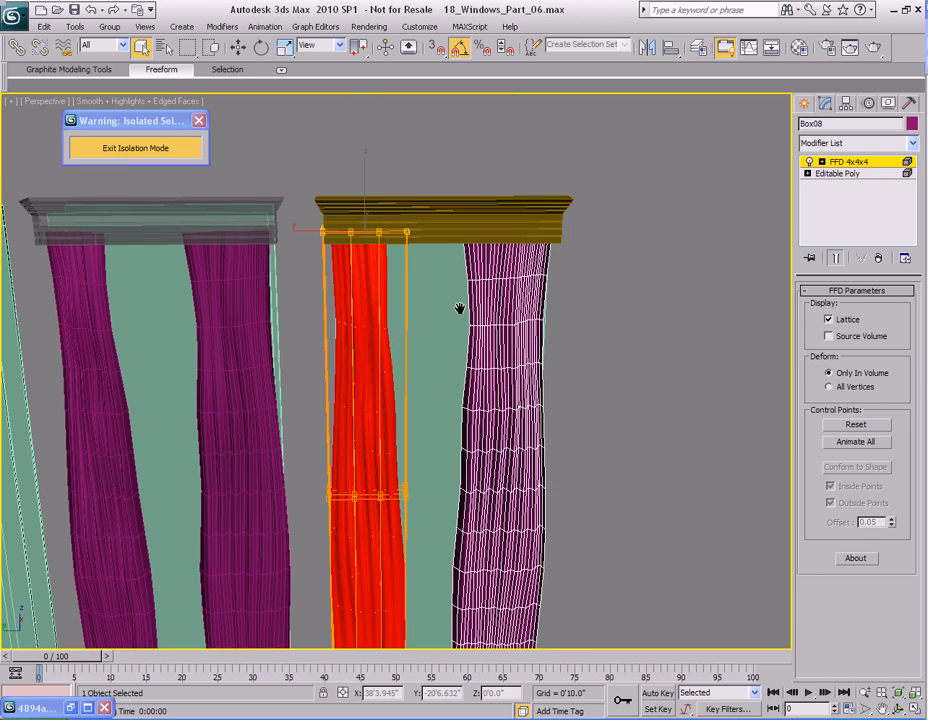
drag(293, 229, 347, 231)
key(w)
key(r)
key(w)
key(q)
Step: Select the lower-middle row of FFD control points on the left curtain and widen it along the Y axis
middle_drag(458, 422, 445, 248)
scroll(445, 250, down, 3)
middle_drag(431, 347, 424, 167)
drag(464, 356, 465, 357)
scroll(448, 358, up, 3)
mouse_move(446, 358)
middle_down()
mouse_move(475, 408)
mouse_move(431, 366)
middle_up()
key(r)
drag(347, 311, 384, 309)
scroll(418, 362, down, 5)
key(q)
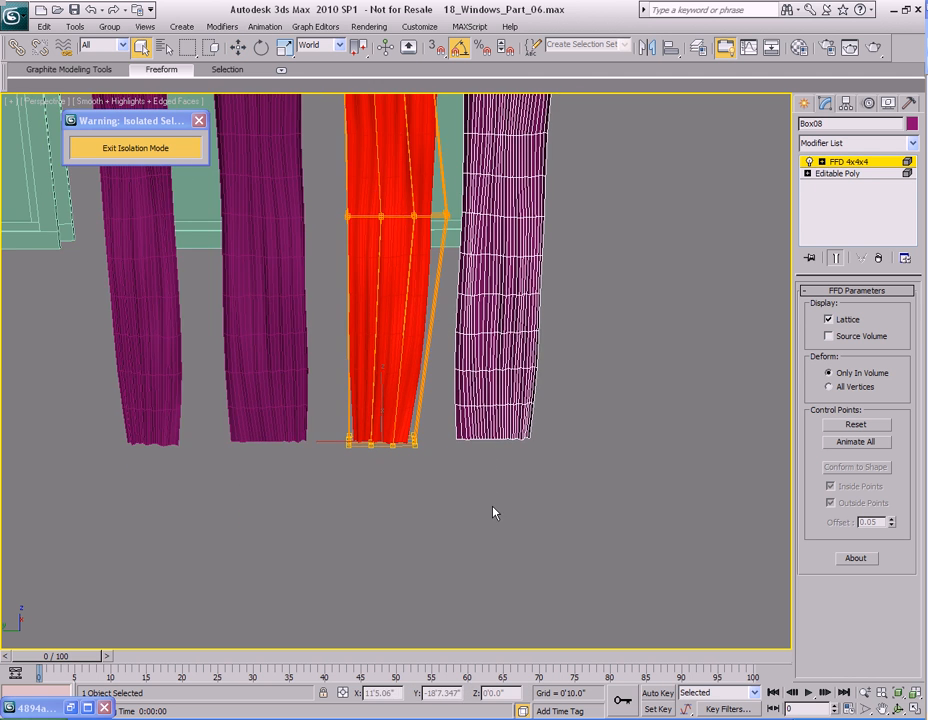
Step: Select the bottom row of FFD control points on the left curtain and widen the hem along the Y axis
drag(493, 512, 491, 506)
scroll(480, 512, up, 3)
key(r)
drag(313, 487, 348, 487)
key(w)
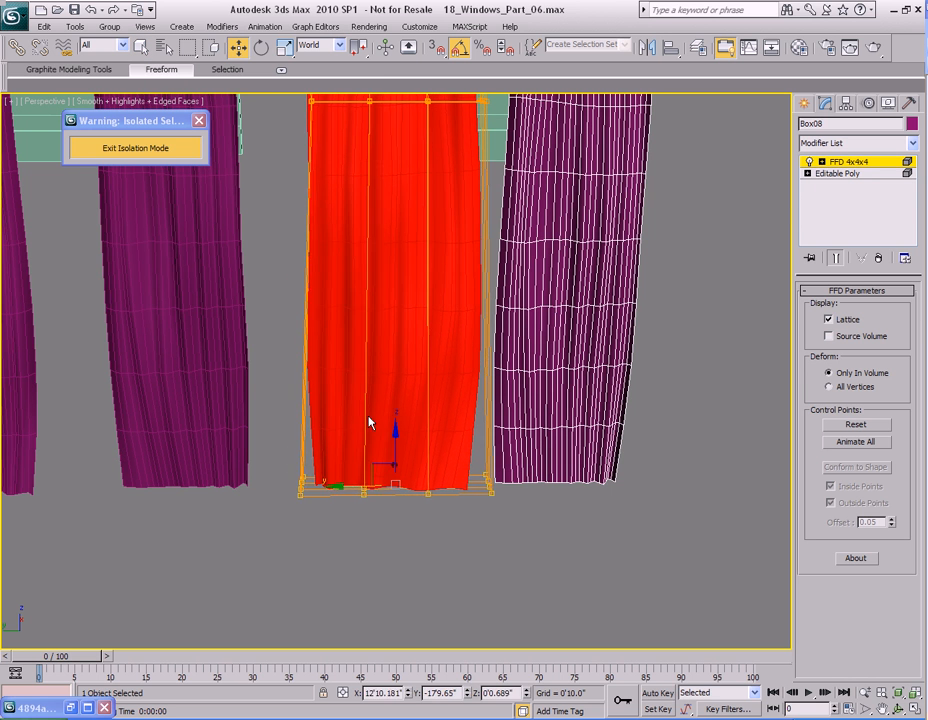
Step: Move the inner control points of the left curtain's upper-middle lattice row along the Y axis toward the window opening
scroll(429, 276, down, 5)
middle_drag(429, 277, 419, 361)
key(q)
middle_drag(434, 242, 424, 328)
scroll(430, 378, up, 3)
drag(434, 272, 398, 347)
key(w)
drag(357, 314, 379, 314)
scroll(427, 330, down, 4)
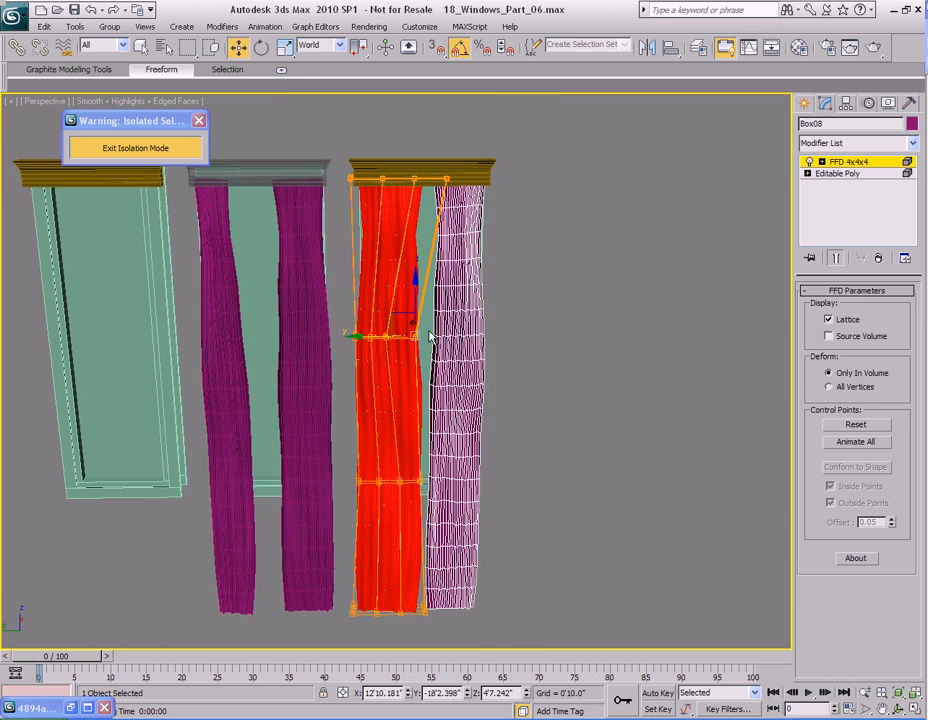
Step: Render the perspective view to check the widened left curtain, and close the render
middle_drag(437, 317, 430, 335)
key(F9)
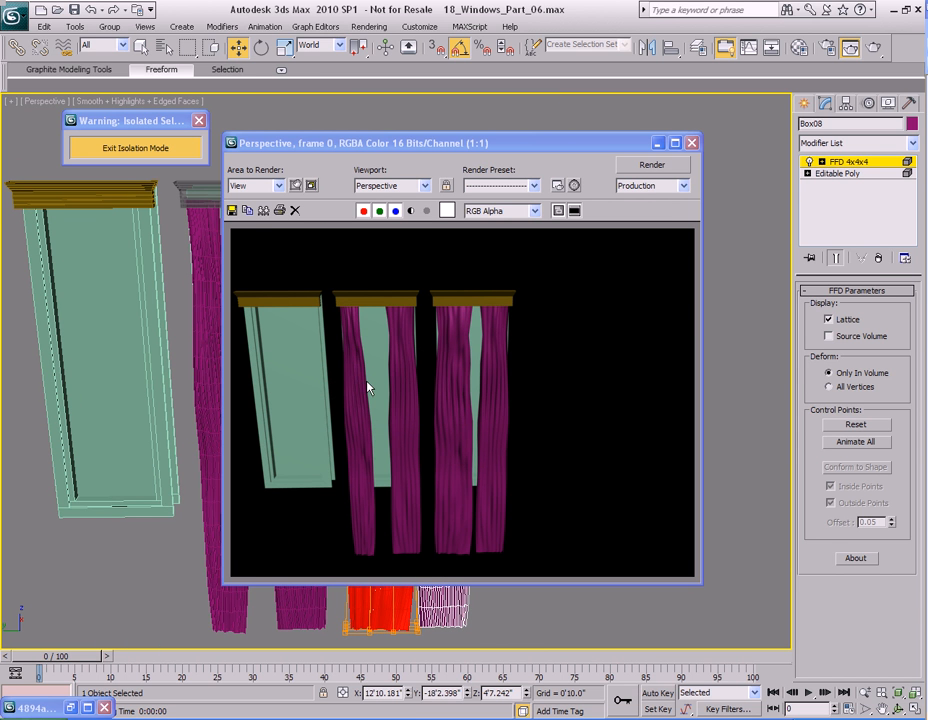
click(691, 142)
Step: Leave the FFD control points and collapse the cloned pair's modifier stack into its Editable Poly
scroll(472, 356, up, 5)
mouse_move(472, 356)
middle_down()
mouse_move(472, 367)
mouse_move(472, 340)
middle_up()
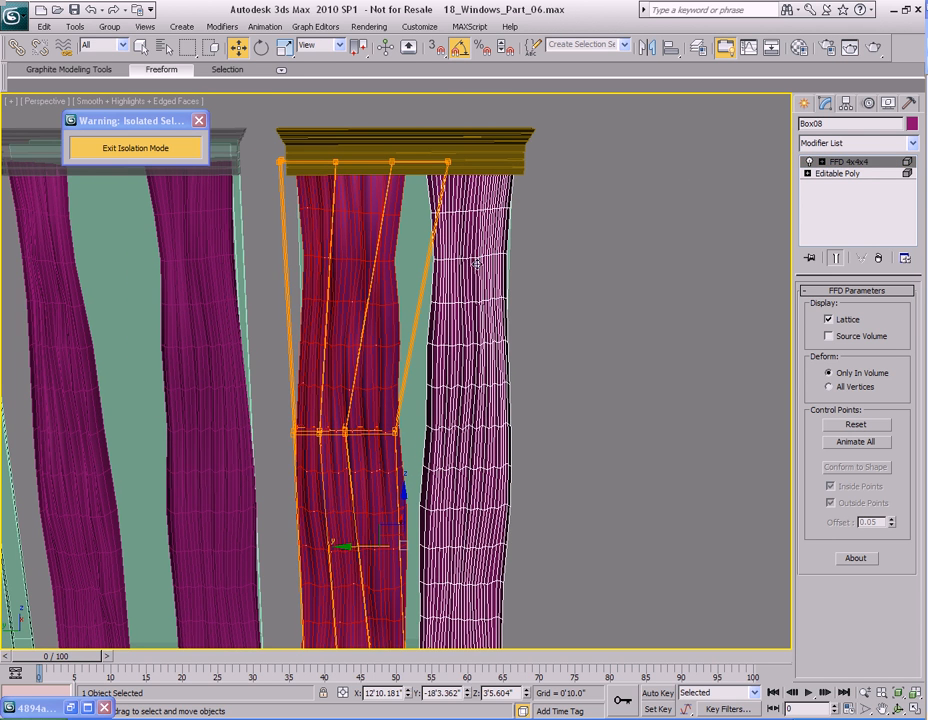
key(q)
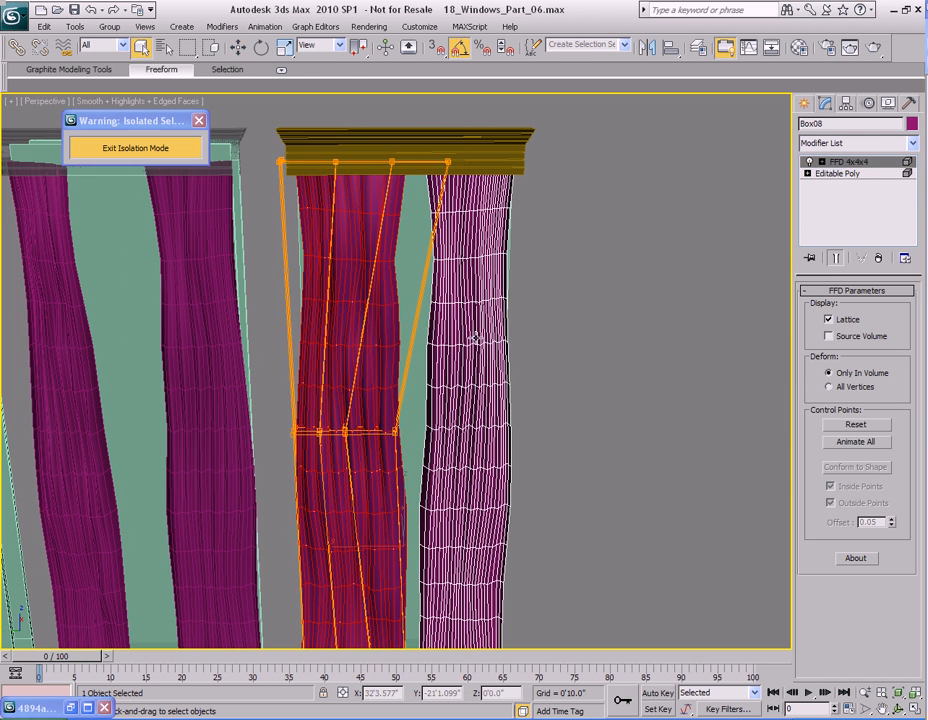
right_click(843, 201)
click(752, 305)
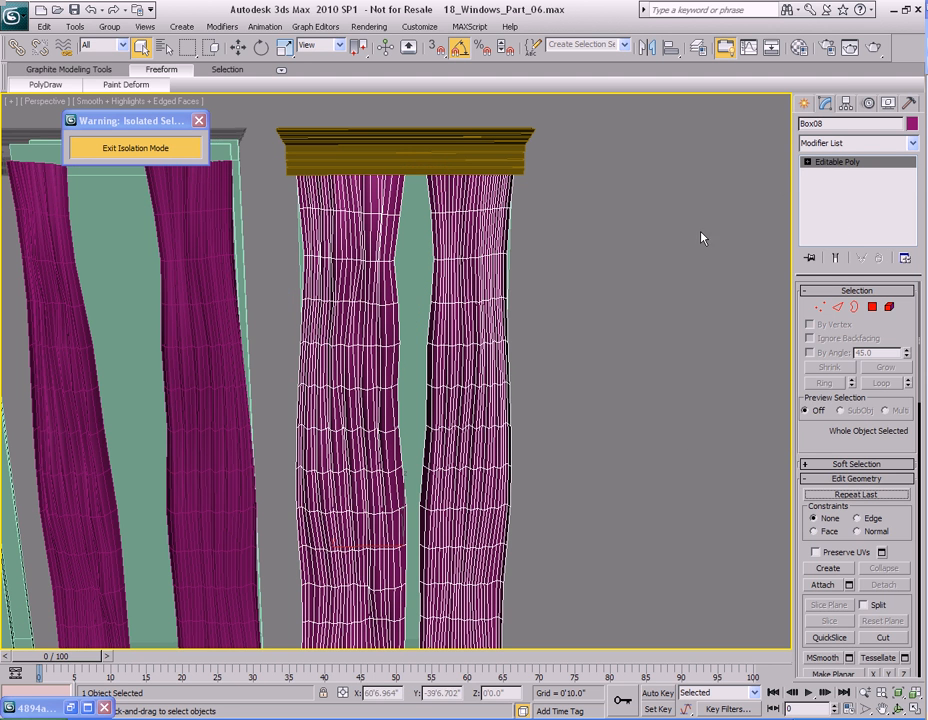
Step: Select the right curtain element of the cloned pair and apply an FFD 4x4x4 modifier to it
key(5)
click(472, 270)
scroll(472, 352, down, 3)
middle_drag(472, 352, 493, 306)
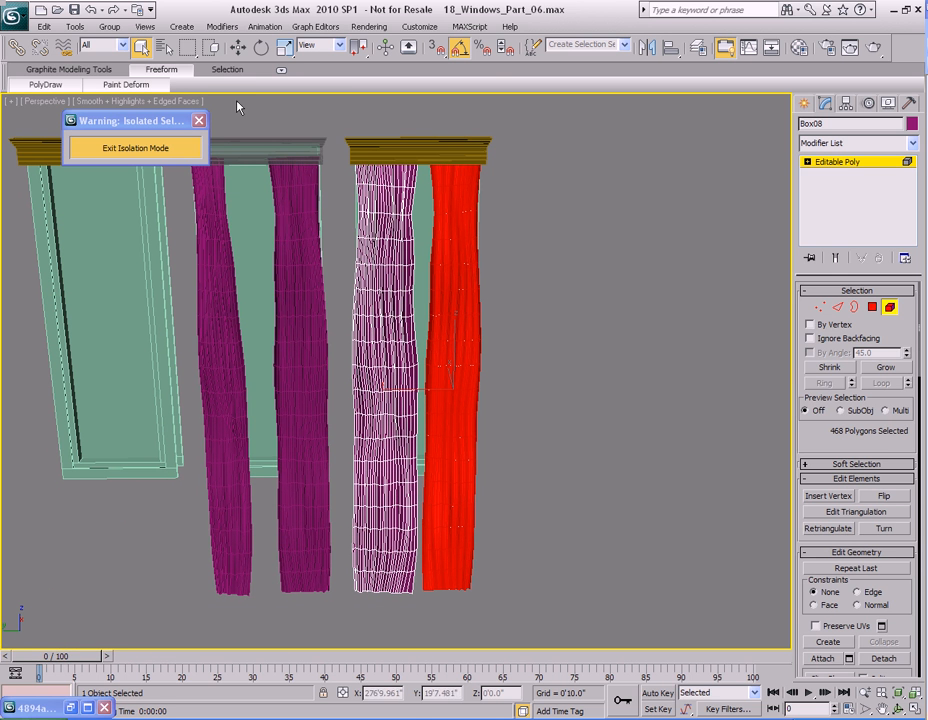
click(212, 29)
mouse_move(283, 228)
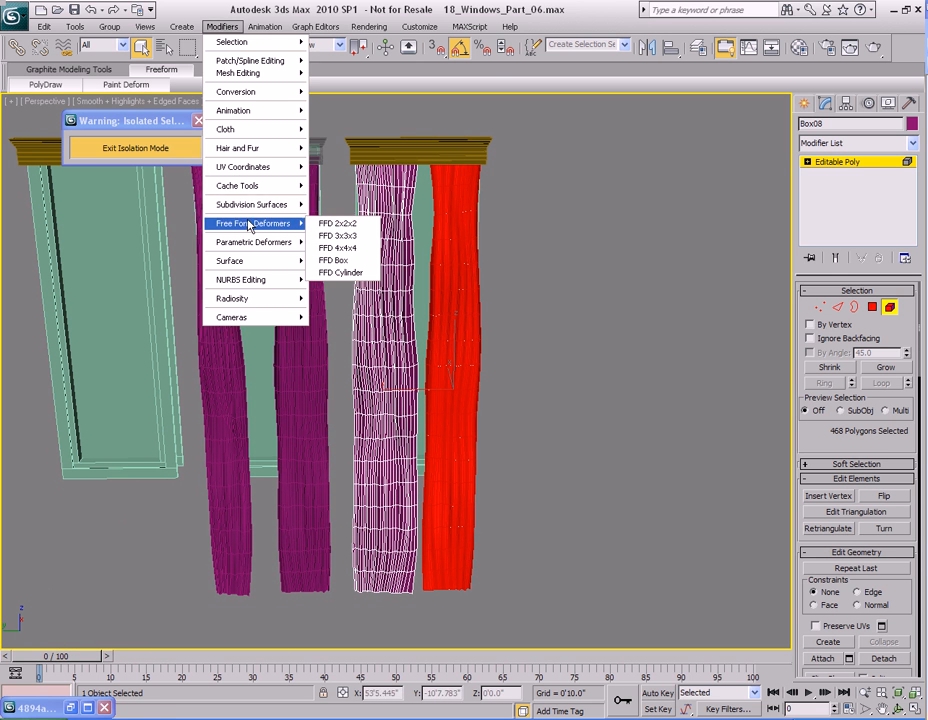
click(362, 250)
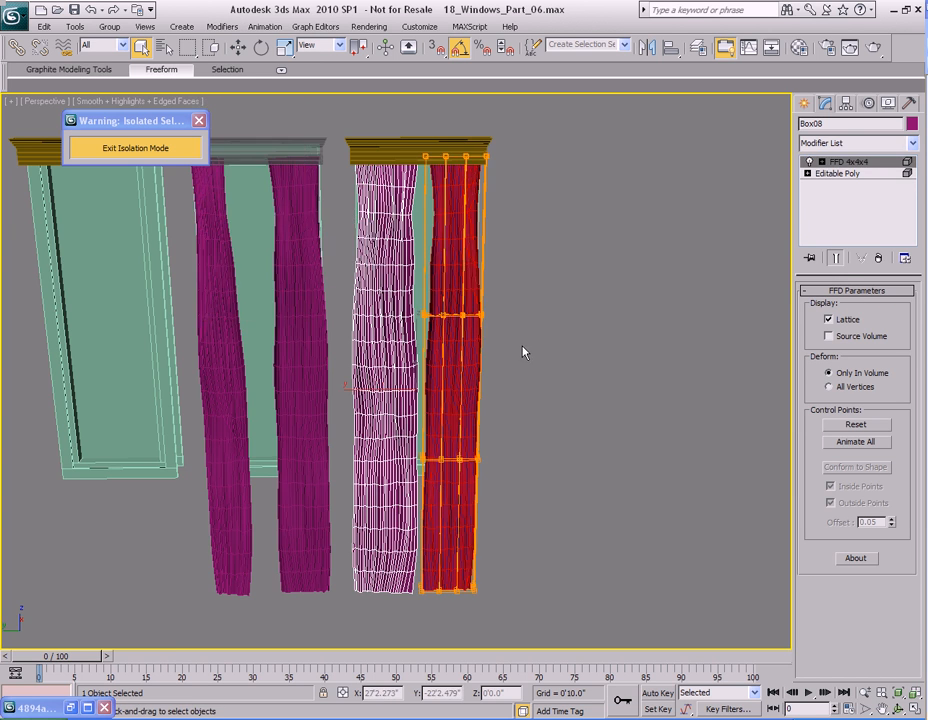
Step: Narrow the upper-middle row of FFD control points on the right curtain along Y and shift it slightly outward
scroll(534, 399, up, 4)
middle_drag(532, 399, 529, 322)
drag(544, 365, 541, 367)
key(r)
drag(394, 320, 419, 319)
middle_drag(482, 226, 467, 408)
key(q)
middle_drag(541, 304, 505, 300)
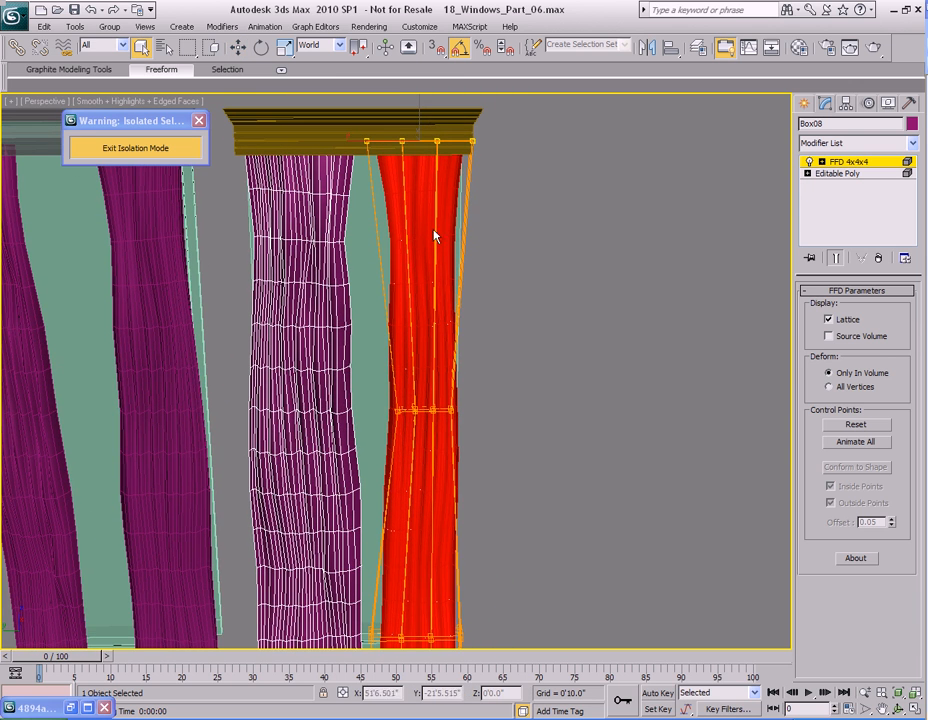
middle_drag(414, 248, 415, 357)
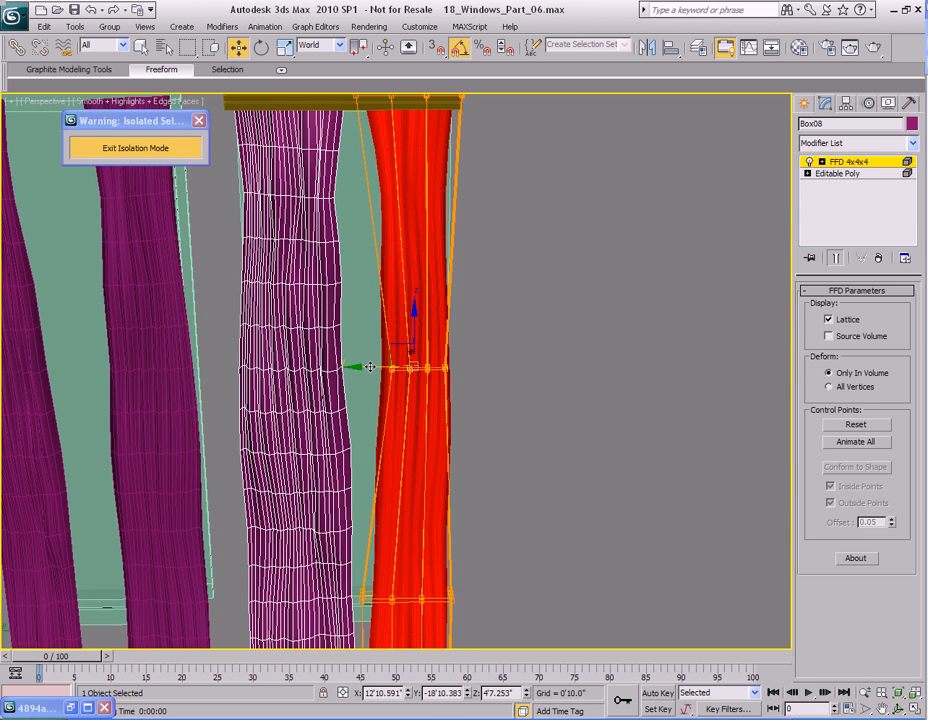
Step: Select the lower-middle row of FFD control points on the right curtain and narrow it slightly along the Y axis
middle_drag(429, 265, 460, 130)
middle_drag(436, 340, 431, 268)
drag(343, 257, 511, 306)
key(r)
drag(369, 297, 380, 291)
middle_drag(469, 448, 449, 325)
Step: Select the bottom row of FFD control points on the right curtain and narrow the hem along the Y axis
key(q)
drag(501, 335, 325, 436)
scroll(418, 430, up, 3)
key(r)
mouse_move(346, 394)
mouse_down()
mouse_move(367, 394)
mouse_move(358, 394)
mouse_up()
key(w)
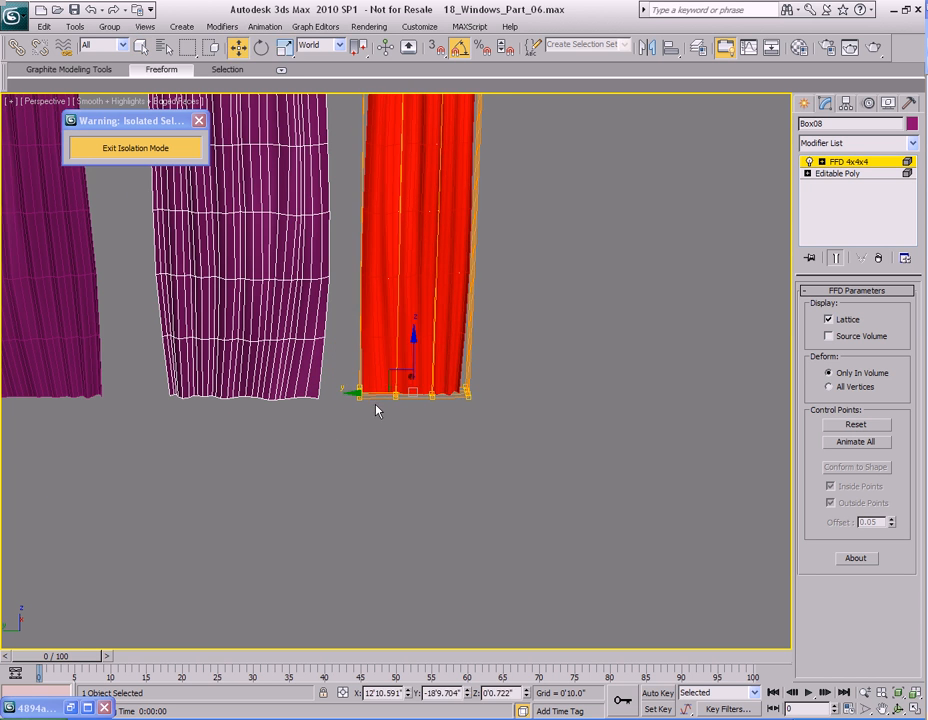
Step: Render the perspective view to compare the two curtain pairs, and close the render
scroll(432, 412, down, 6)
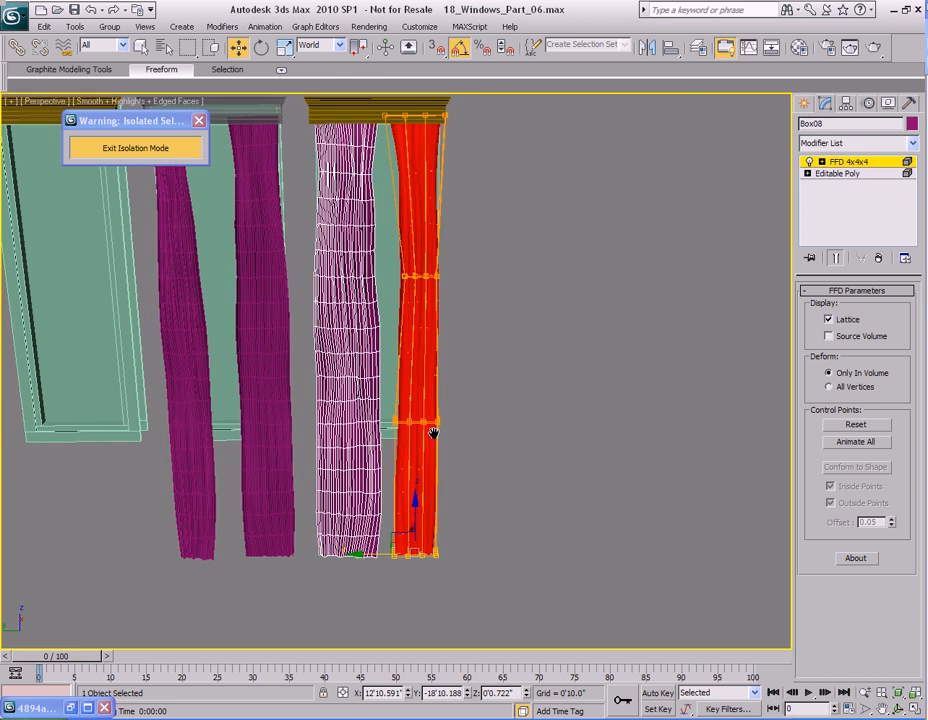
key(q)
key(shift+q)
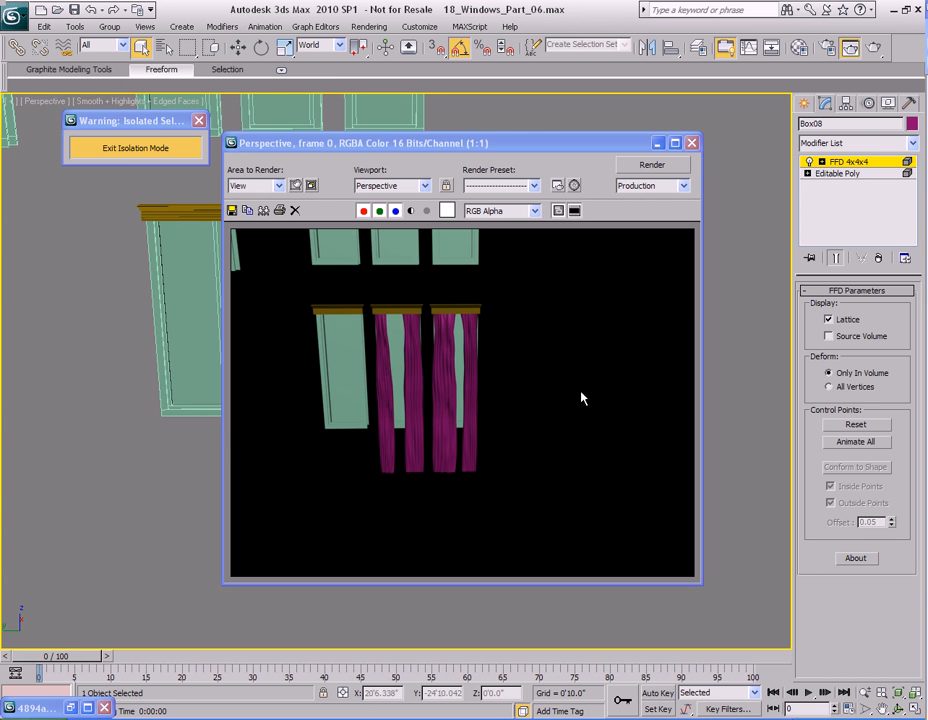
click(692, 144)
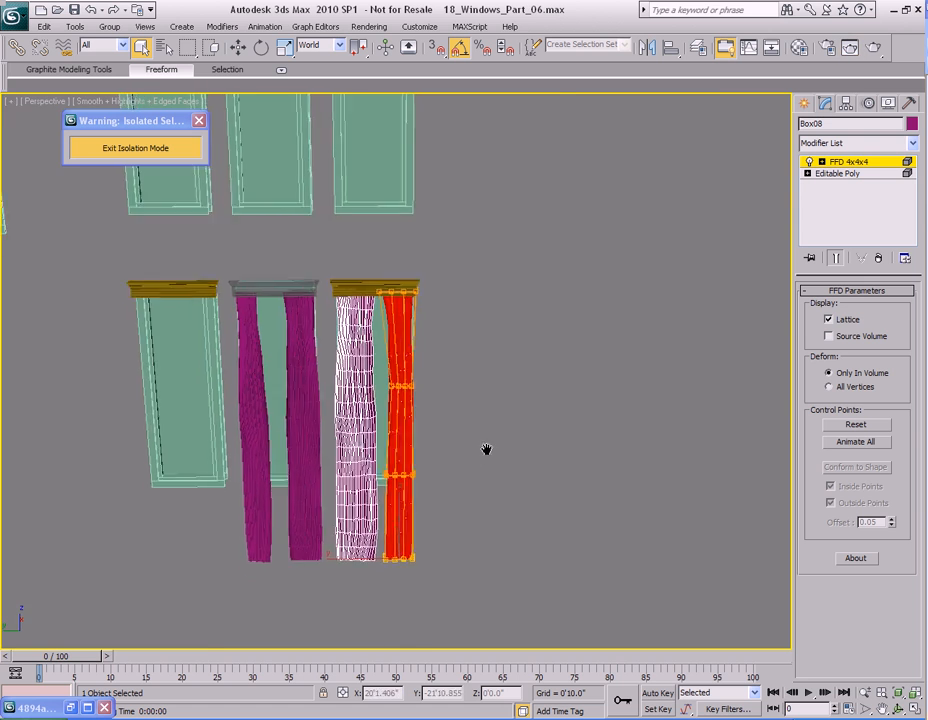
Step: Widen the right curtain's upper-middle row of lattice points along Y and move it toward the window opening
scroll(430, 455, up, 6)
drag(433, 396, 412, 402)
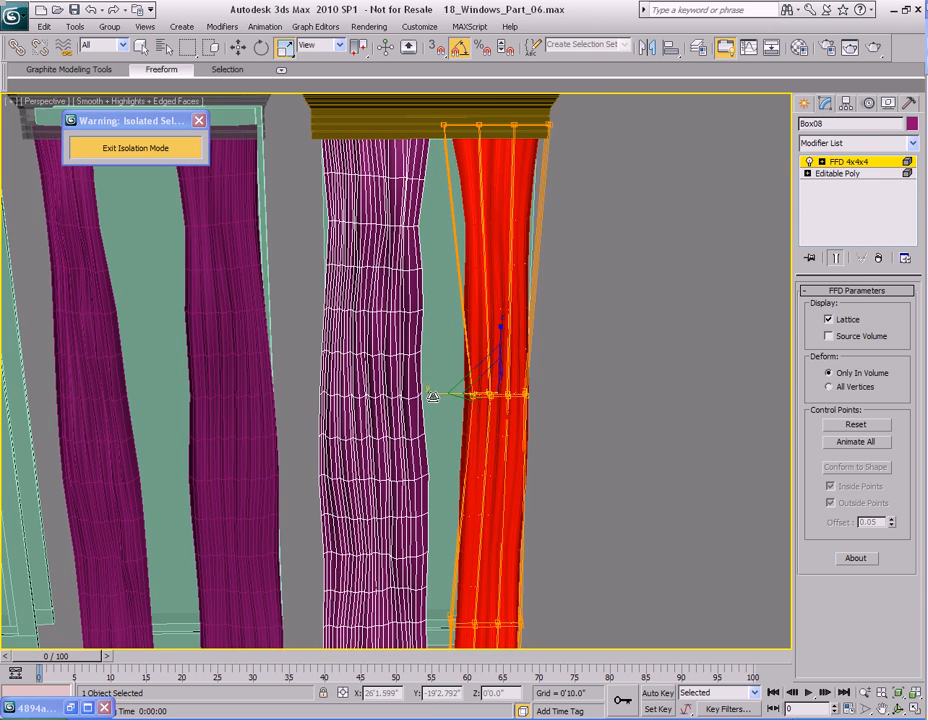
middle_drag(507, 414, 453, 406)
key(w)
drag(403, 387, 384, 387)
Step: Select the right curtain's lower-middle row of lattice points and widen it slightly along the Y axis
middle_drag(449, 488, 433, 412)
key(q)
drag(381, 445, 526, 385)
key(r)
drag(373, 417, 361, 416)
key(w)
Step: Leave the right curtain's FFD control points and collapse all modifiers into the Editable Poly
scroll(448, 428, down, 3)
middle_drag(474, 320, 528, 442)
key(1)
right_click(842, 211)
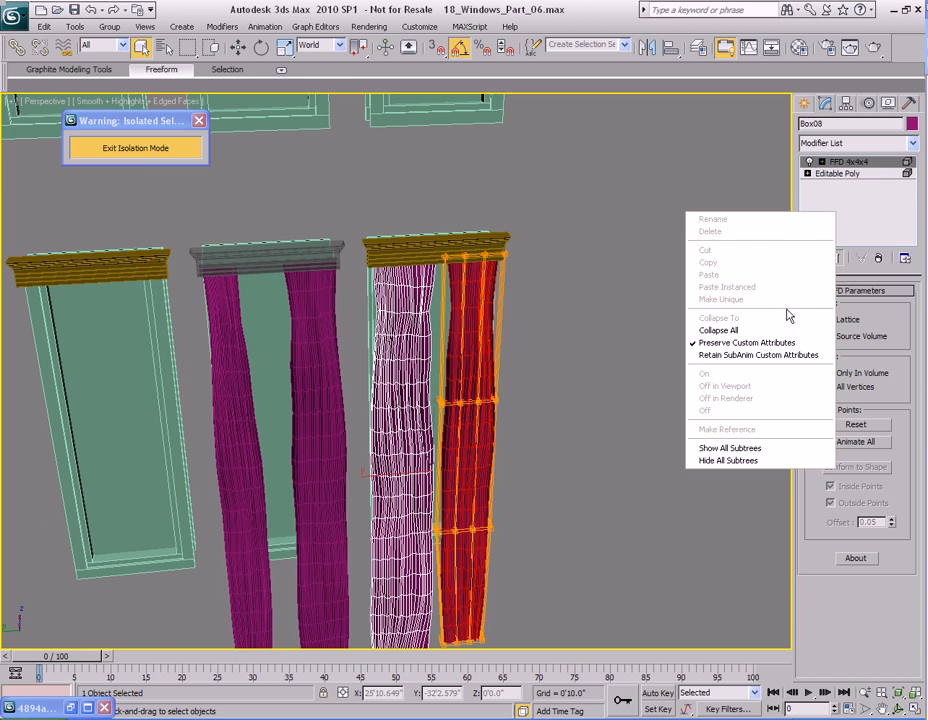
click(775, 332)
Step: Try the Pinch/Spread paint-deform brush on the lower part of the right-hand window's curtains
middle_drag(587, 436, 568, 394)
middle_drag(540, 460, 561, 467)
scroll(556, 427, up, 3)
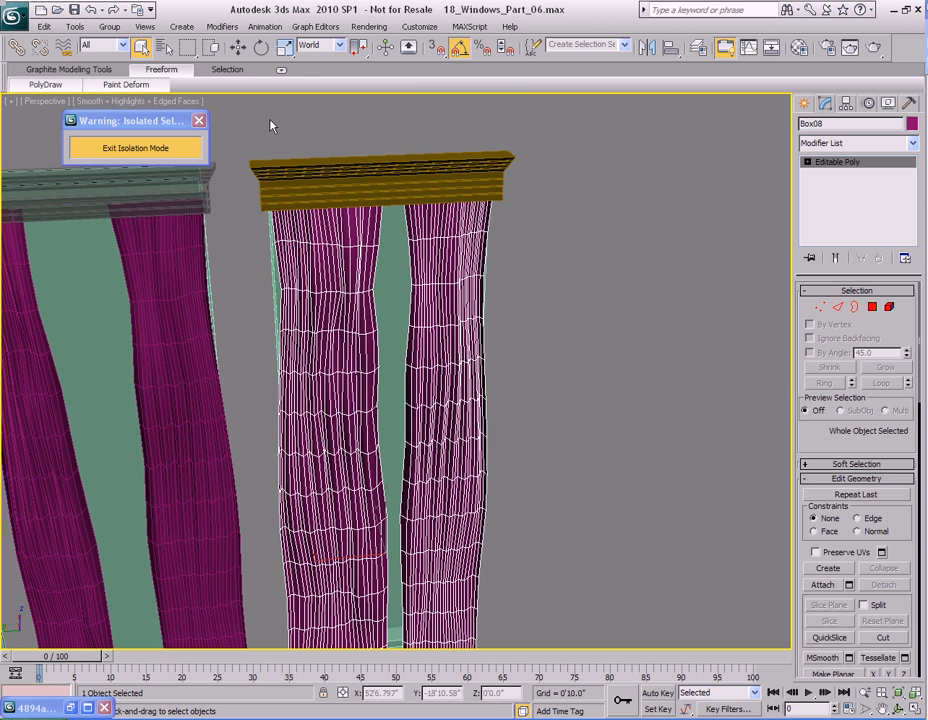
mouse_move(121, 90)
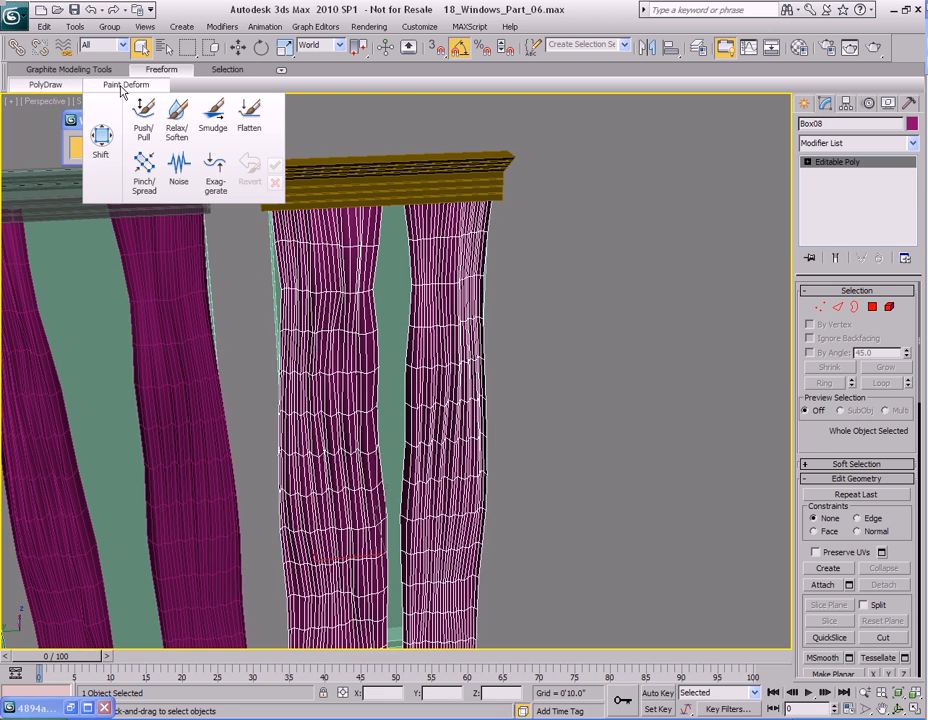
click(145, 172)
mouse_move(408, 464)
middle_down()
mouse_move(408, 384)
mouse_move(424, 418)
mouse_move(388, 353)
middle_up()
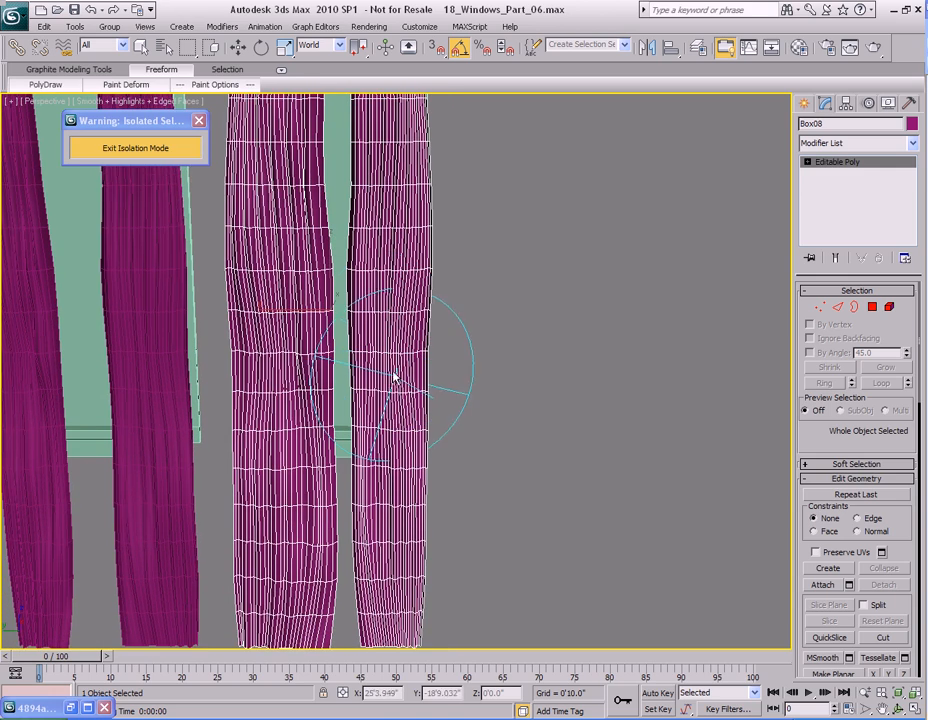
Step: Use the Noise paint-deform brush to roughen the folds of the right-hand window's curtains, checking them from the side
mouse_move(127, 93)
click(184, 166)
middle_drag(398, 300, 406, 337)
scroll(408, 370, up, 3)
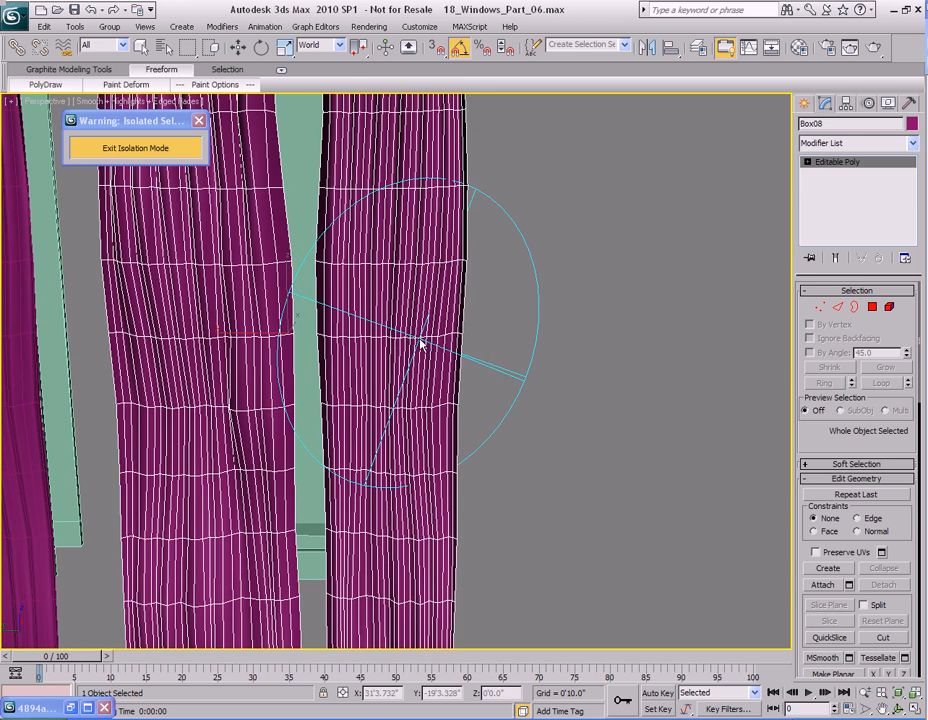
mouse_move(410, 422)
alt+middle_down()
mouse_move(412, 385)
mouse_move(358, 415)
mouse_move(391, 420)
mouse_move(412, 356)
mouse_move(394, 367)
mouse_move(319, 350)
mouse_move(257, 379)
mouse_move(279, 394)
mouse_move(265, 404)
mouse_move(300, 385)
mouse_move(252, 439)
mouse_move(267, 507)
mouse_move(321, 429)
alt+middle_up()
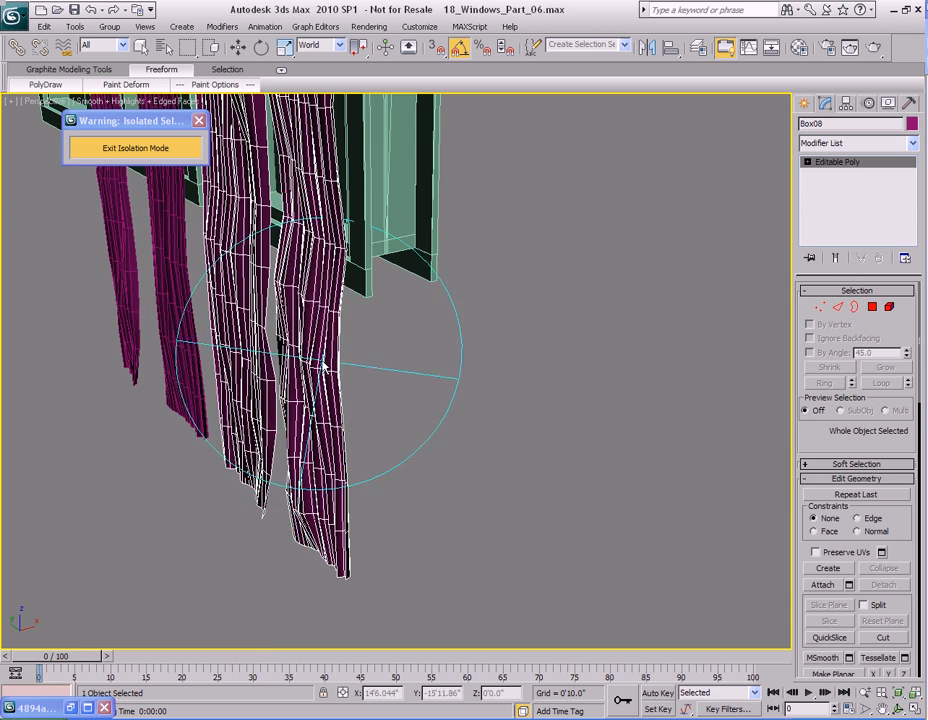
mouse_move(325, 352)
alt+middle_down()
mouse_move(320, 292)
mouse_move(321, 368)
alt+middle_up()
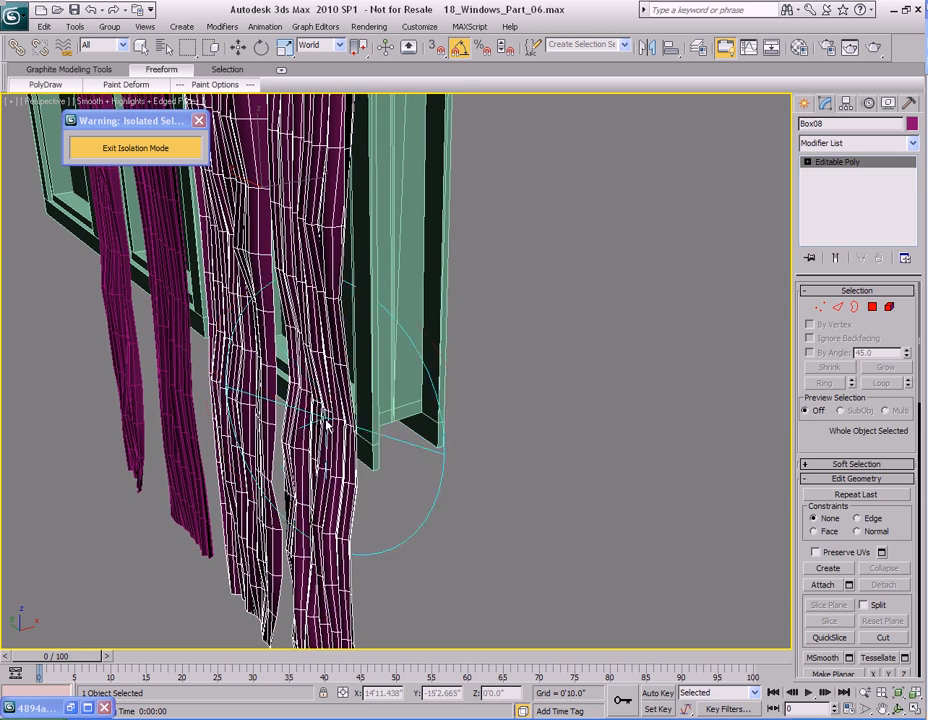
alt+middle_drag(327, 298, 321, 373)
mouse_move(331, 300)
alt+middle_down()
mouse_move(338, 325)
mouse_move(320, 290)
mouse_move(309, 304)
alt+middle_up()
mouse_move(387, 297)
alt+middle_down()
mouse_move(420, 280)
mouse_move(371, 326)
alt+middle_up()
Step: Render the perspective view to check the deformed curtain folds, and close the render
scroll(373, 332, down, 3)
middle_drag(379, 392, 402, 350)
scroll(385, 358, down, 5)
key(F9)
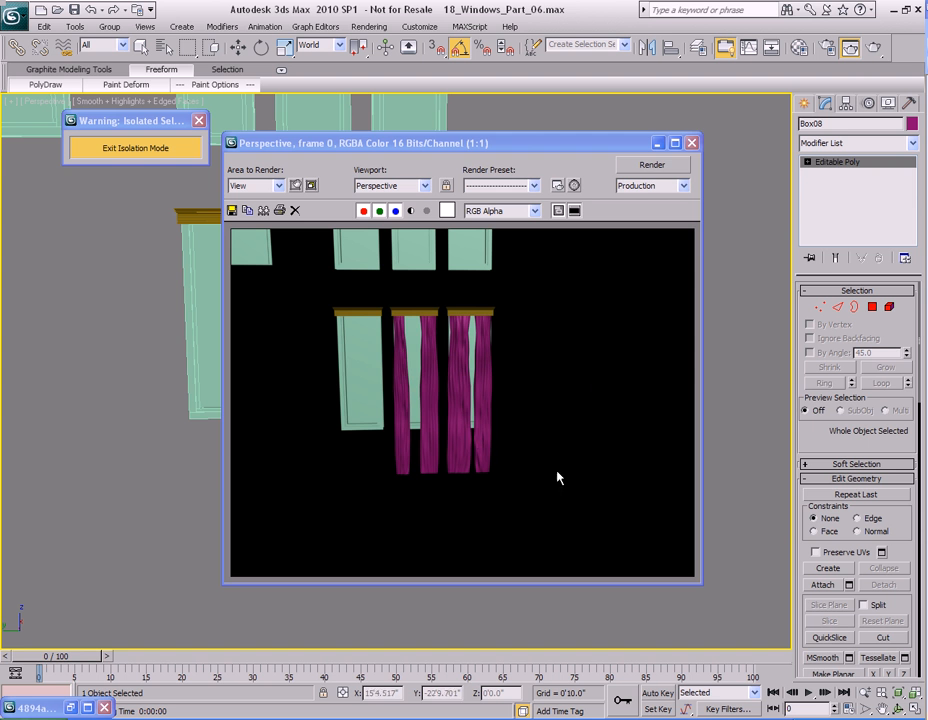
click(691, 144)
Step: Mirror the right-hand curtain pair along the Y axis as a copy, offset 4'6.59" onto the left-hand window
mouse_move(456, 338)
alt+middle_down()
mouse_move(480, 356)
mouse_move(467, 363)
mouse_move(448, 350)
alt+middle_up()
scroll(477, 370, up, 3)
key(q)
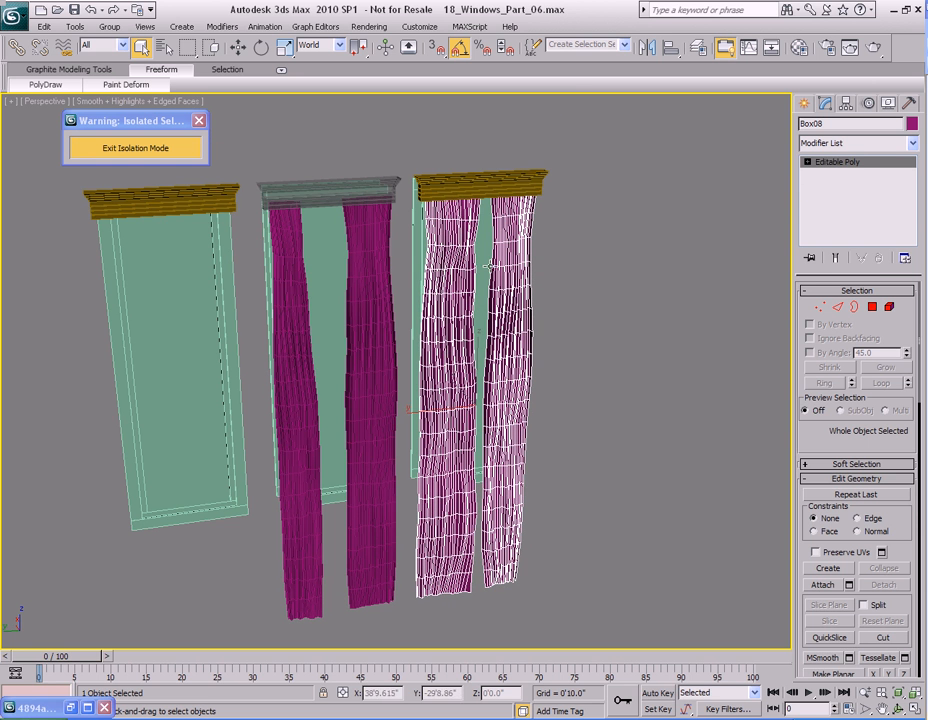
click(648, 47)
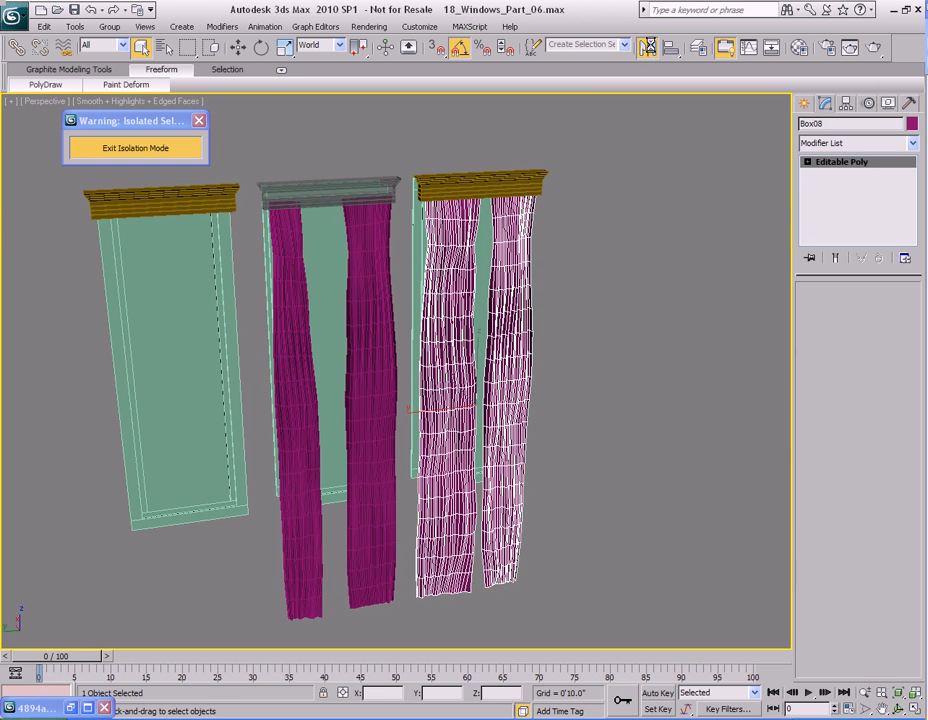
drag(477, 249, 659, 246)
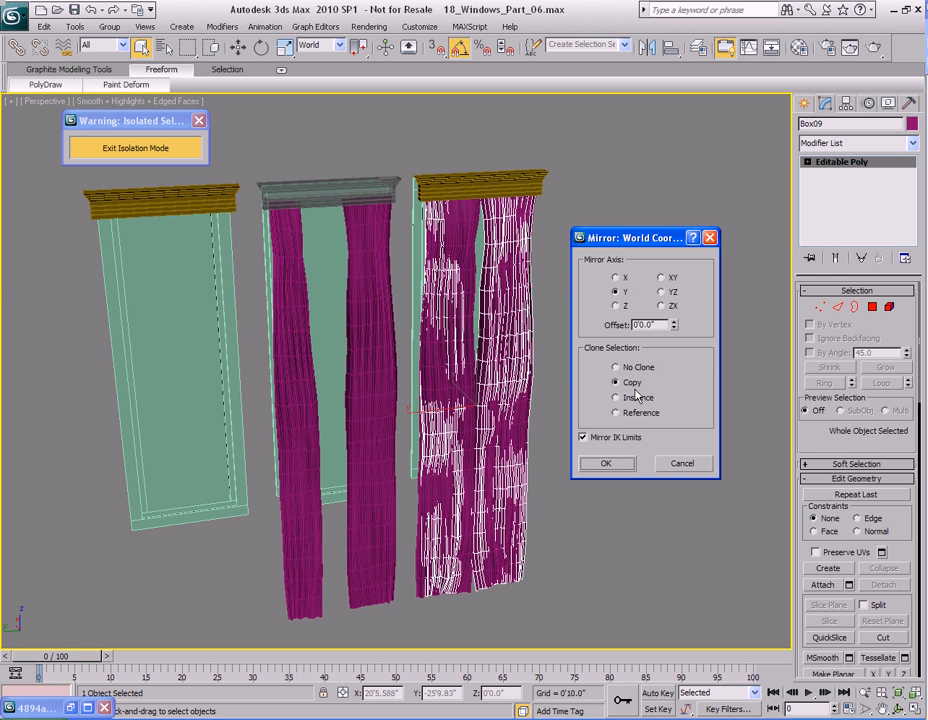
drag(677, 330, 174, 47)
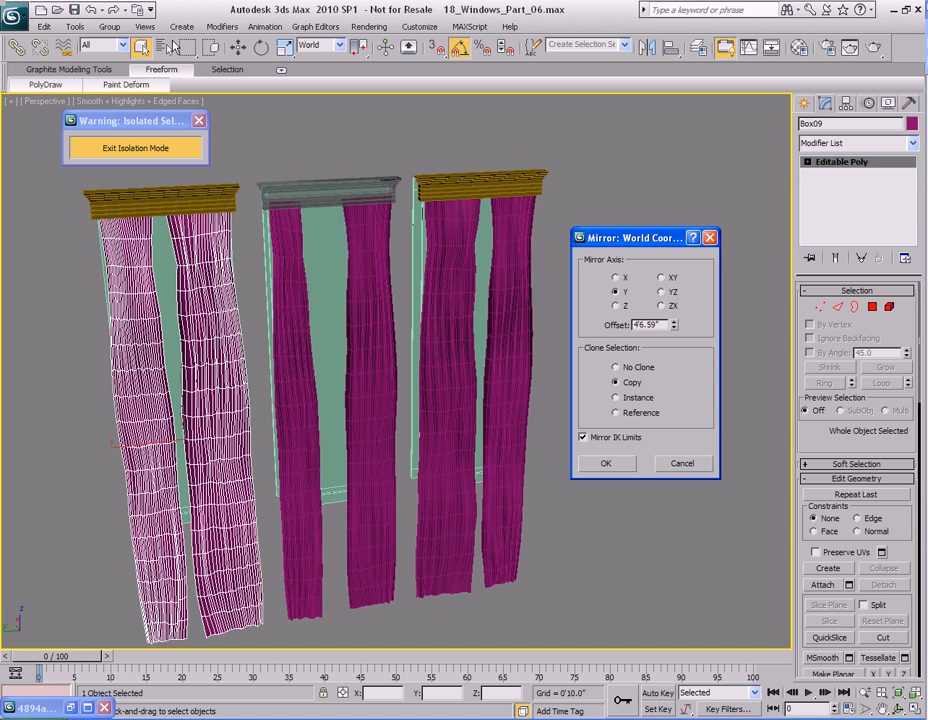
Step: Try the YZ, ZX and XY mirror axes for the curtain copy and return to the Y axis
click(661, 292)
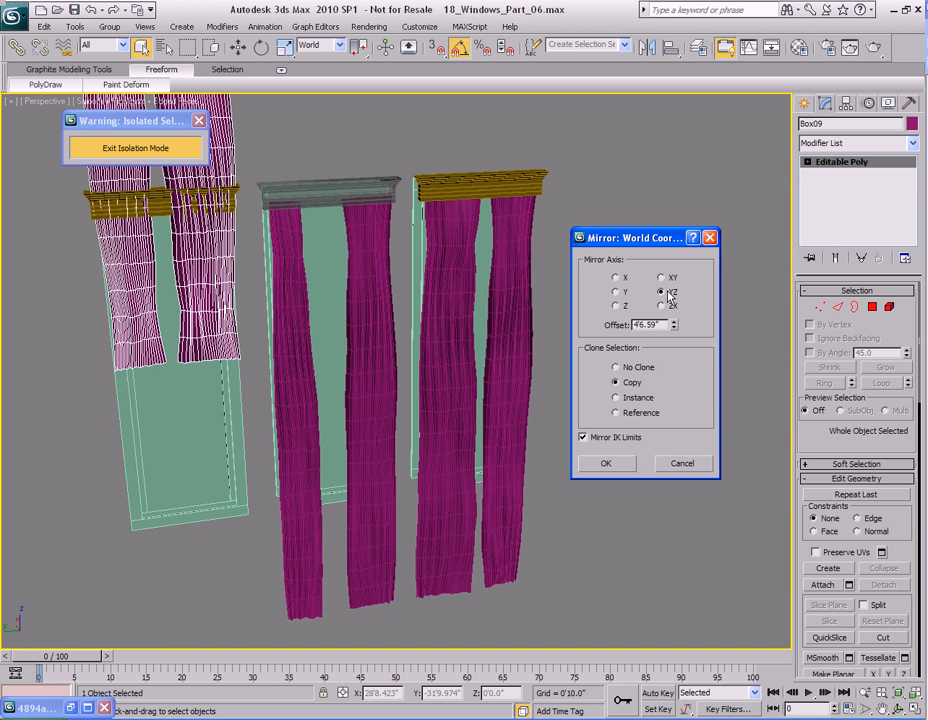
click(670, 308)
click(670, 292)
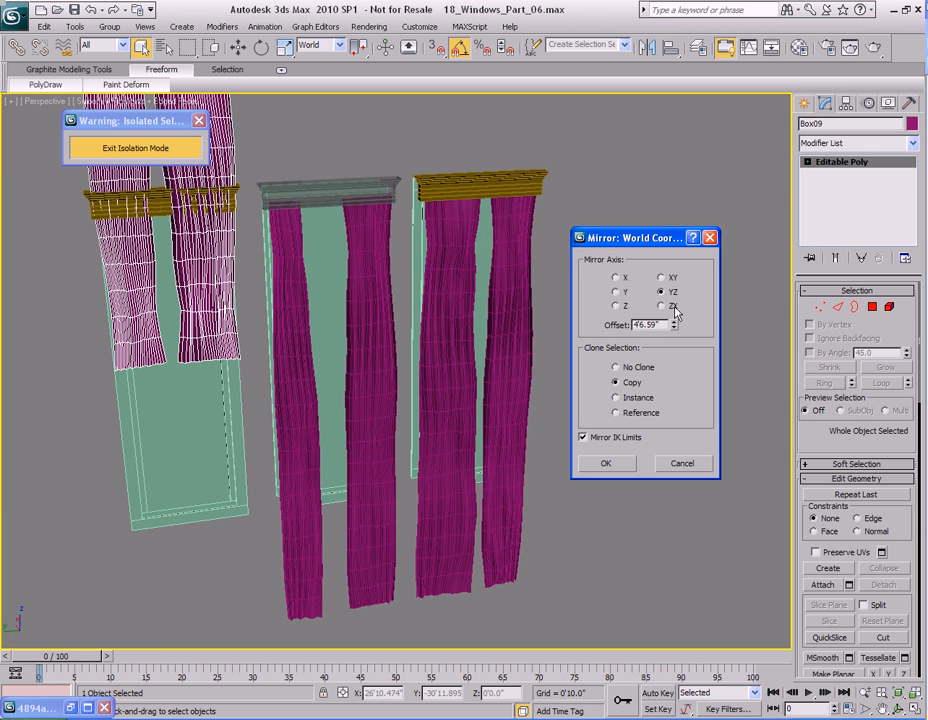
click(661, 278)
click(617, 292)
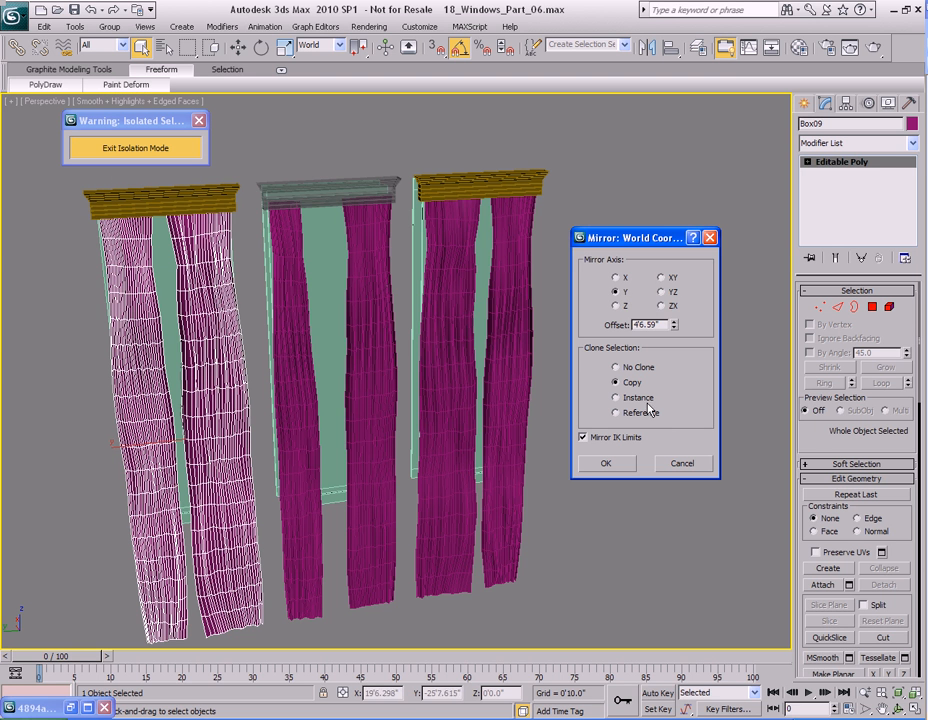
Step: Accept the mirrored curtain copy and test-render the three curtained windows
click(606, 465)
scroll(472, 459, up, 3)
key(shift+q)
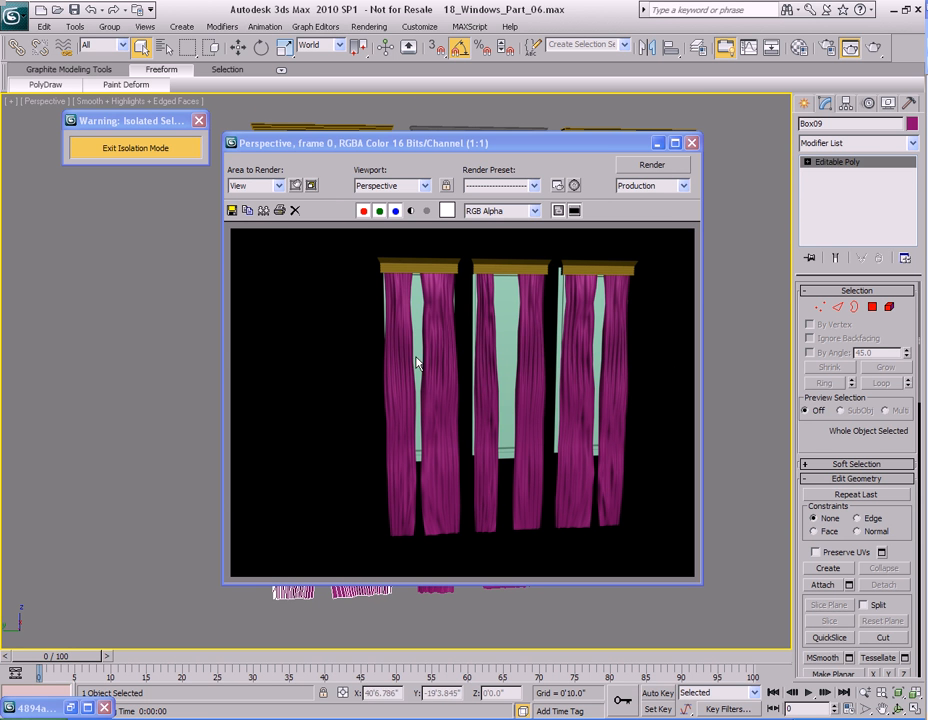
click(692, 143)
scroll(487, 250, down, 5)
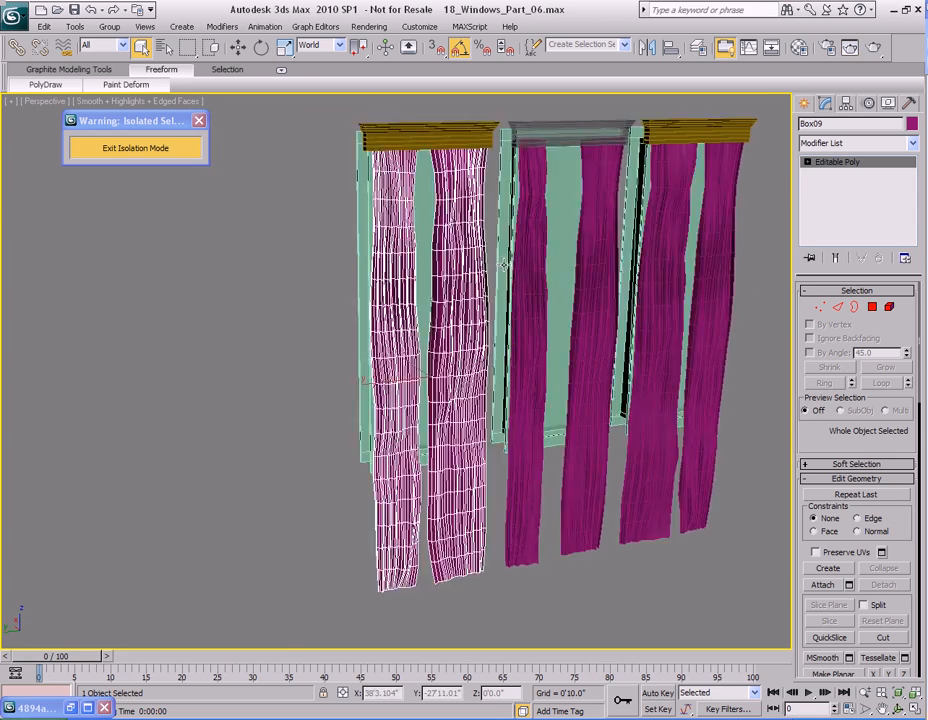
Step: Examine the three curtained windows and the bare windows above and beside them from several angles
alt+middle_drag(528, 303, 512, 282)
middle_drag(512, 282, 490, 402)
scroll(472, 327, up, 4)
scroll(467, 399, up, 4)
scroll(441, 440, down, 3)
scroll(509, 426, down, 4)
scroll(490, 402, up, 2)
mouse_move(490, 402)
middle_down()
mouse_move(518, 395)
mouse_move(514, 358)
mouse_move(524, 364)
mouse_move(507, 394)
middle_up()
scroll(524, 364, down, 4)
alt+middle_drag(437, 352, 521, 279)
alt+middle_drag(550, 324, 510, 338)
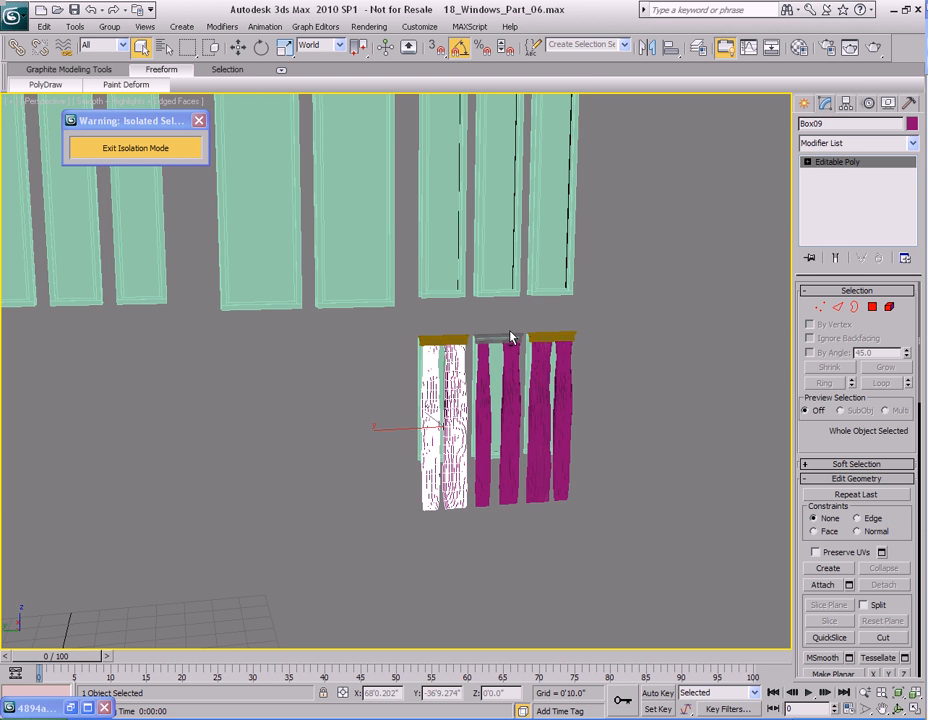
alt+middle_drag(510, 338, 495, 362)
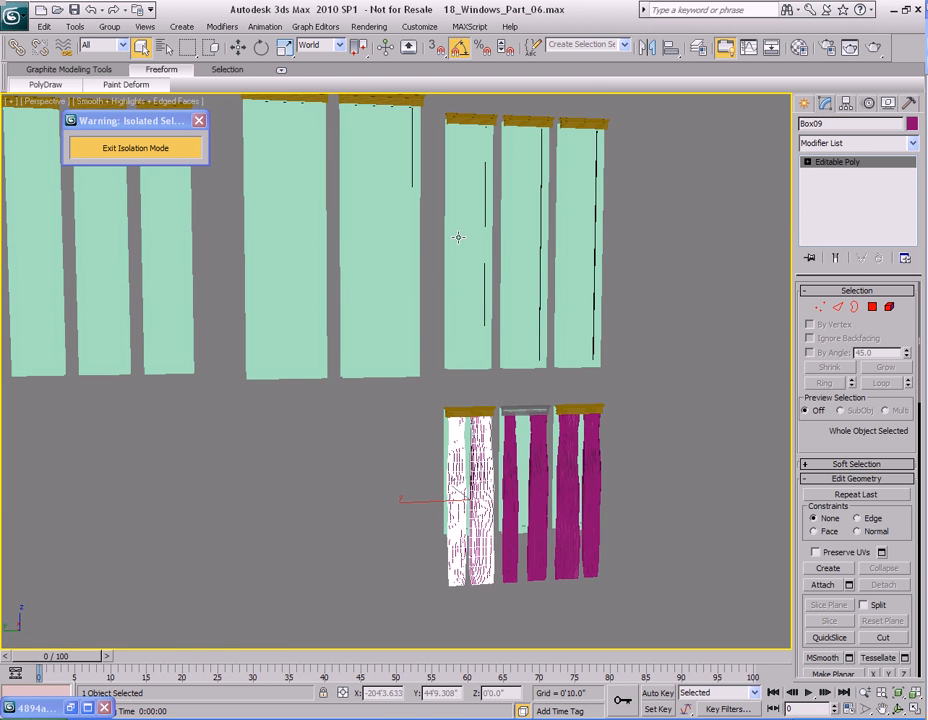
middle_drag(549, 331, 548, 340)
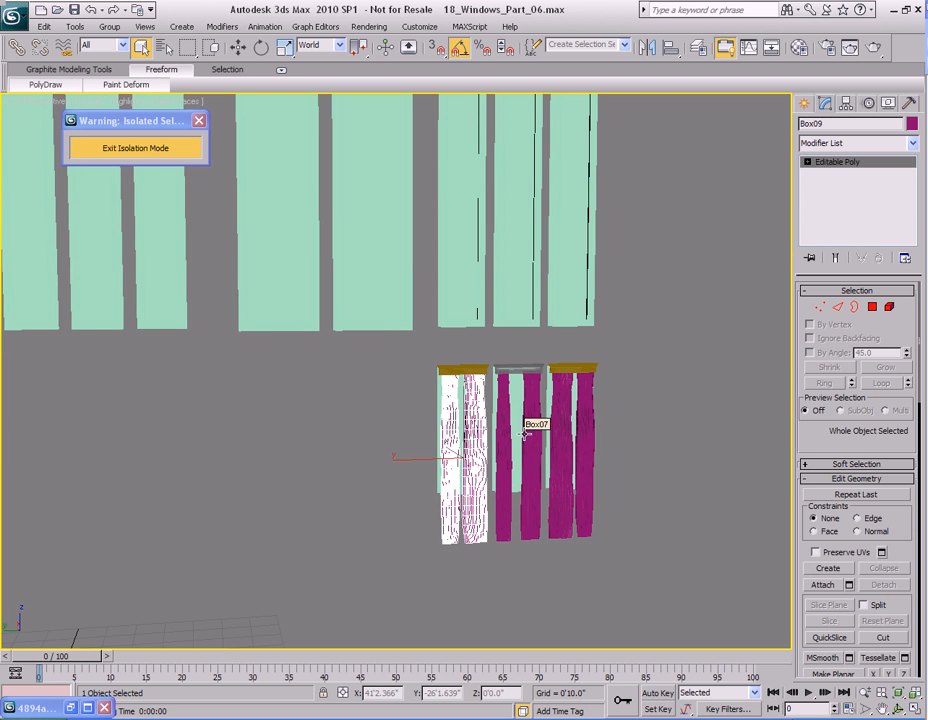
alt+middle_drag(540, 301, 521, 335)
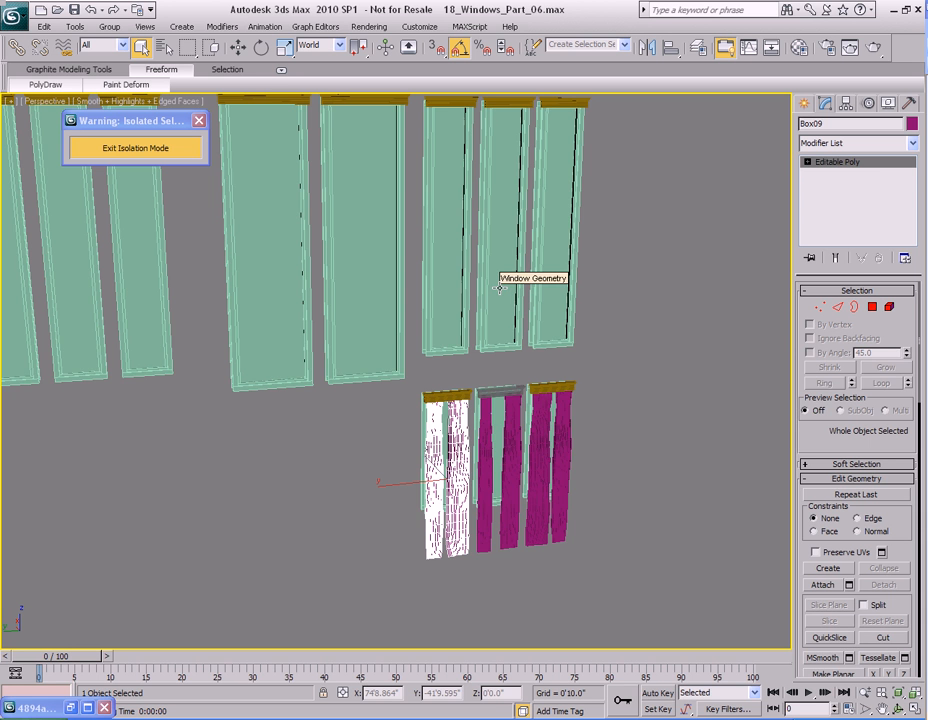
middle_drag(518, 421, 452, 352)
alt+middle_drag(452, 352, 437, 369)
scroll(471, 351, up, 3)
scroll(437, 369, up, 2)
scroll(437, 369, down, 4)
middle_drag(377, 326, 399, 355)
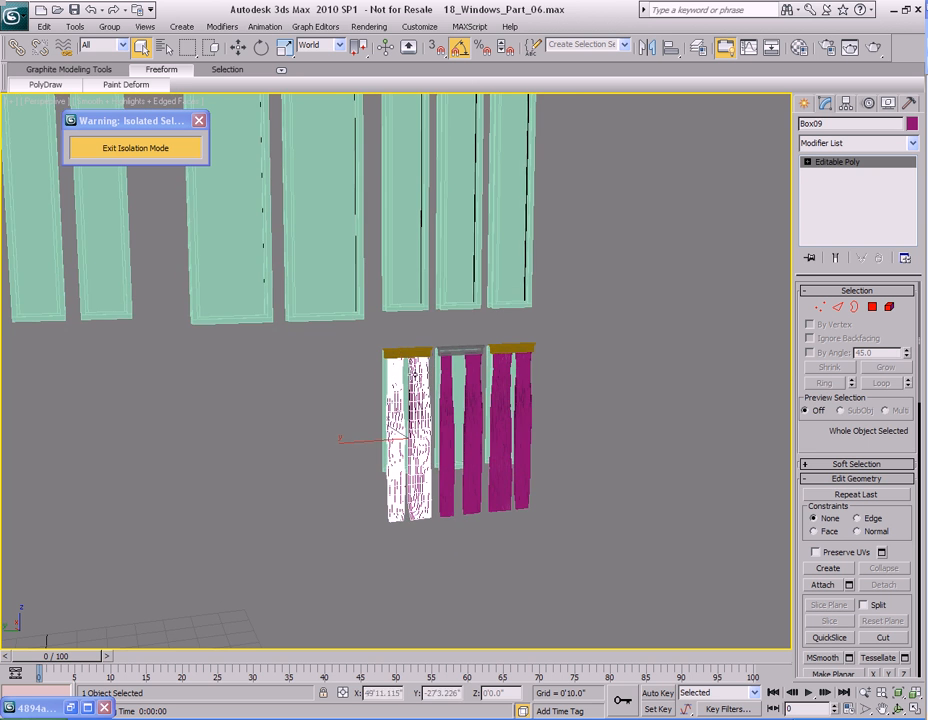
alt+middle_drag(444, 398, 424, 366)
middle_drag(400, 323, 491, 344)
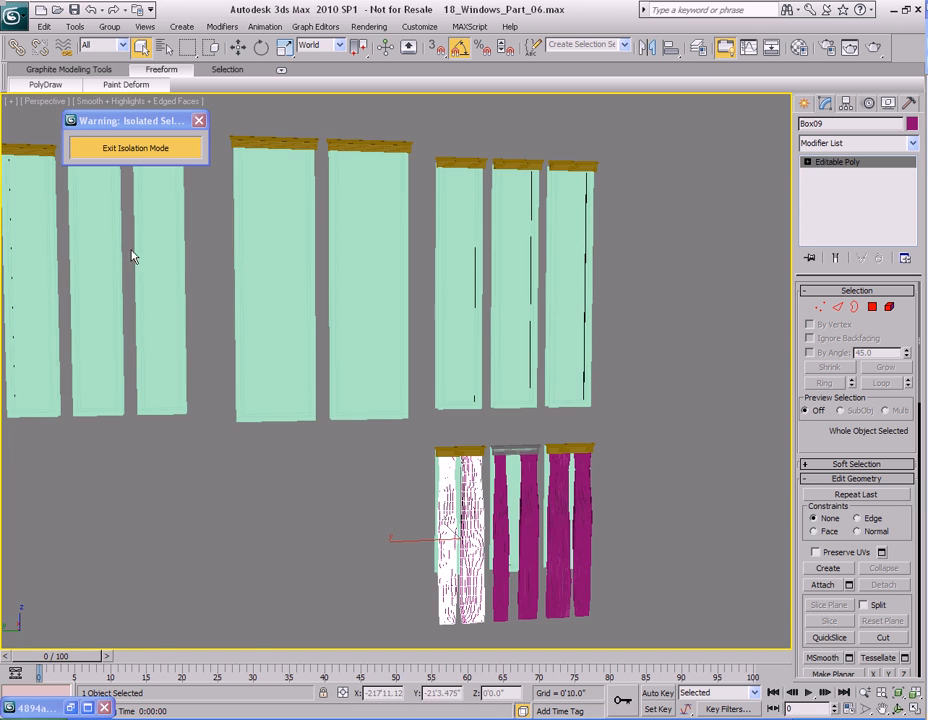
Step: Look over the window groups on the other walls that still need curtains
alt+middle_drag(501, 347, 532, 325)
scroll(532, 325, down, 4)
middle_drag(547, 260, 502, 274)
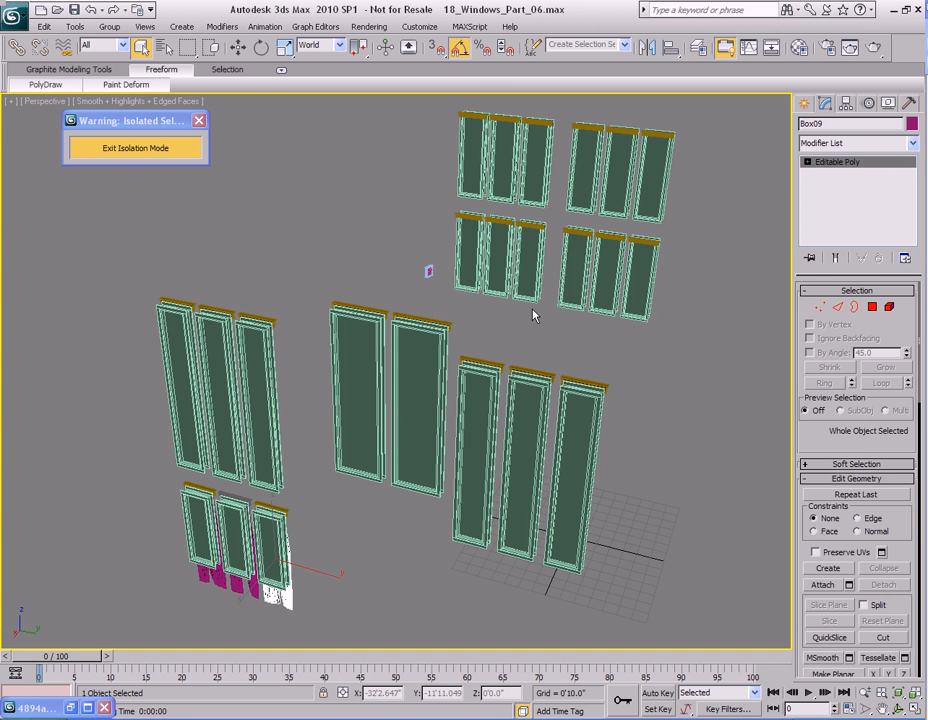
alt+middle_drag(549, 331, 546, 337)
middle_drag(495, 376, 536, 342)
alt+middle_drag(603, 331, 445, 360)
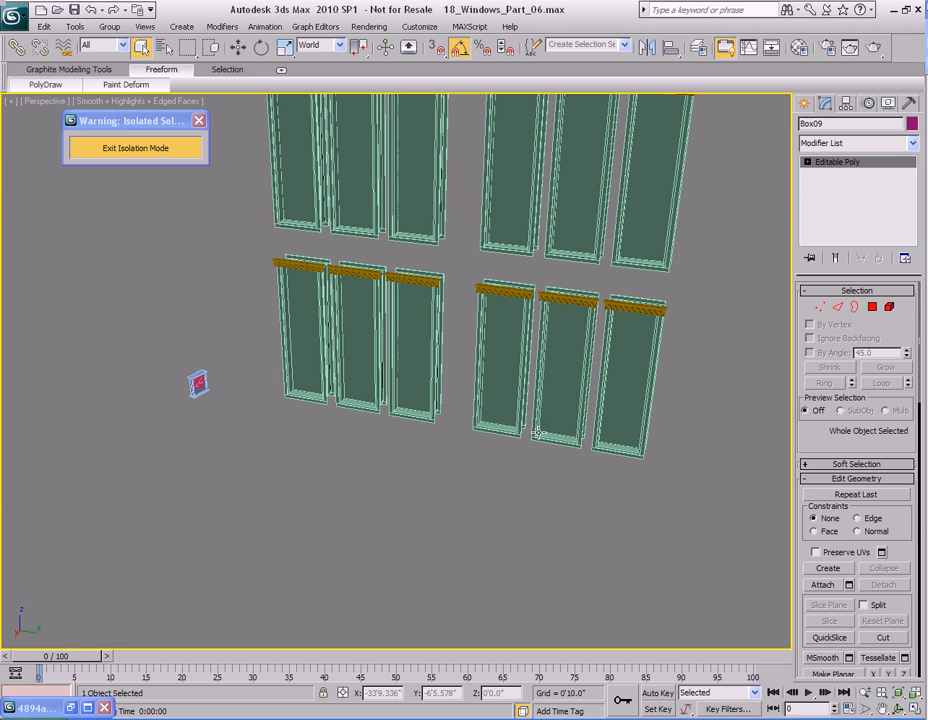
middle_drag(594, 369, 498, 416)
scroll(498, 416, down, 3)
middle_drag(454, 481, 498, 390)
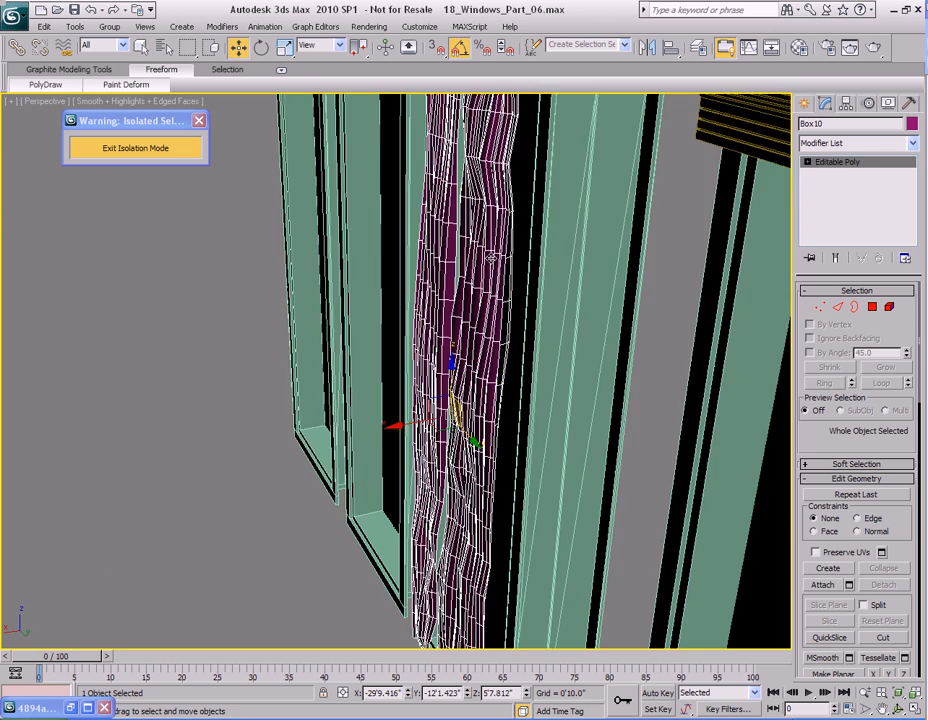
Step: Lower the curtain pair on the taller window to Z 5'3.571" and stretch it to 110% along Z
alt+middle_drag(420, 400, 494, 413)
scroll(495, 389, down, 3)
key(r)
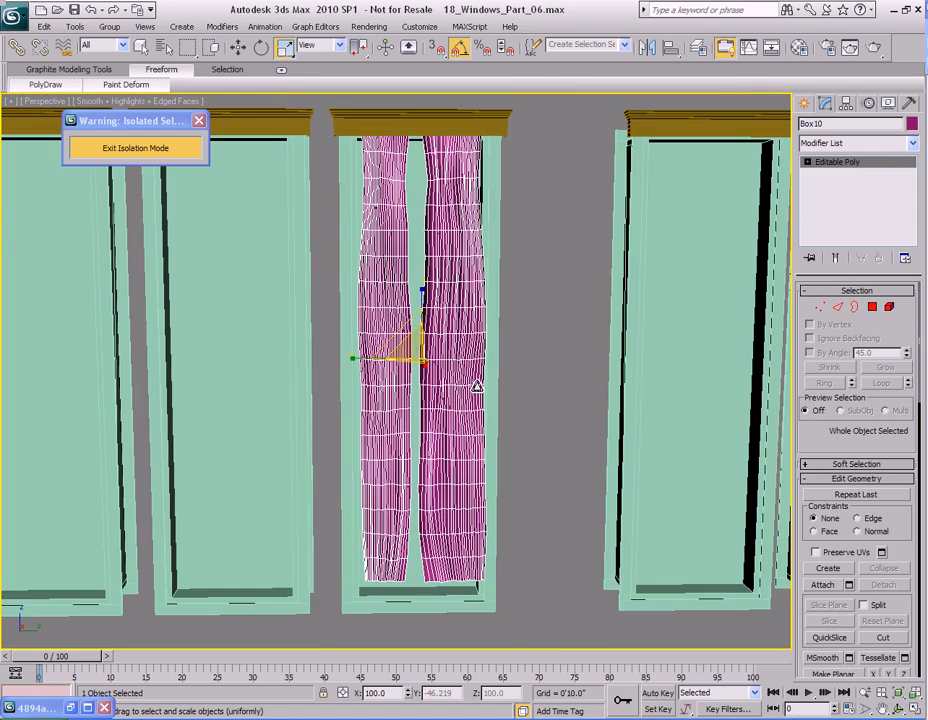
alt+middle_drag(386, 358, 440, 365)
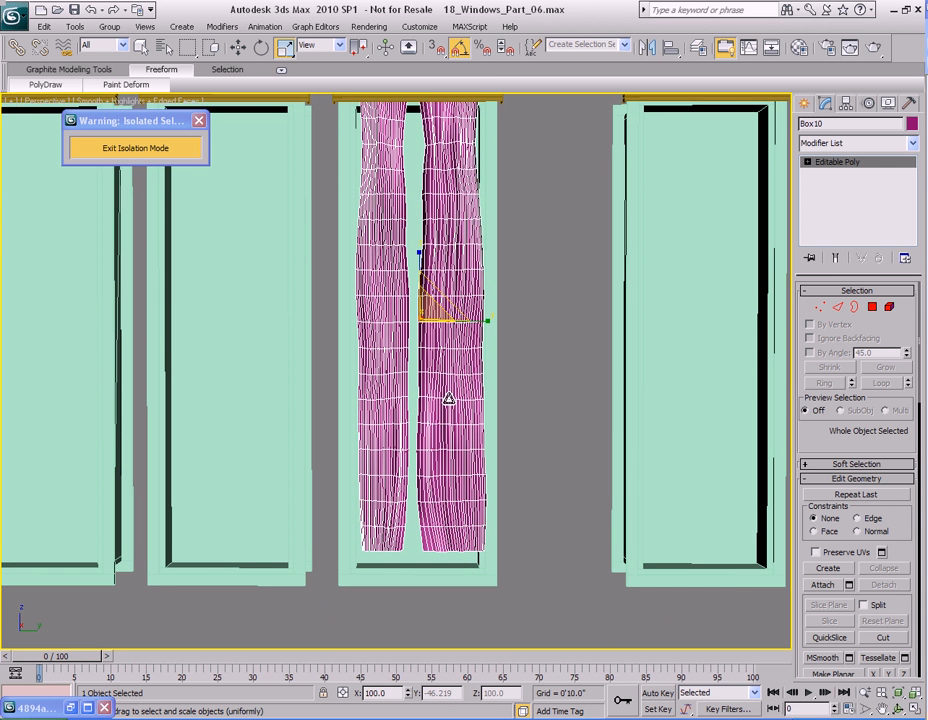
alt+middle_drag(459, 467, 453, 412)
key(w)
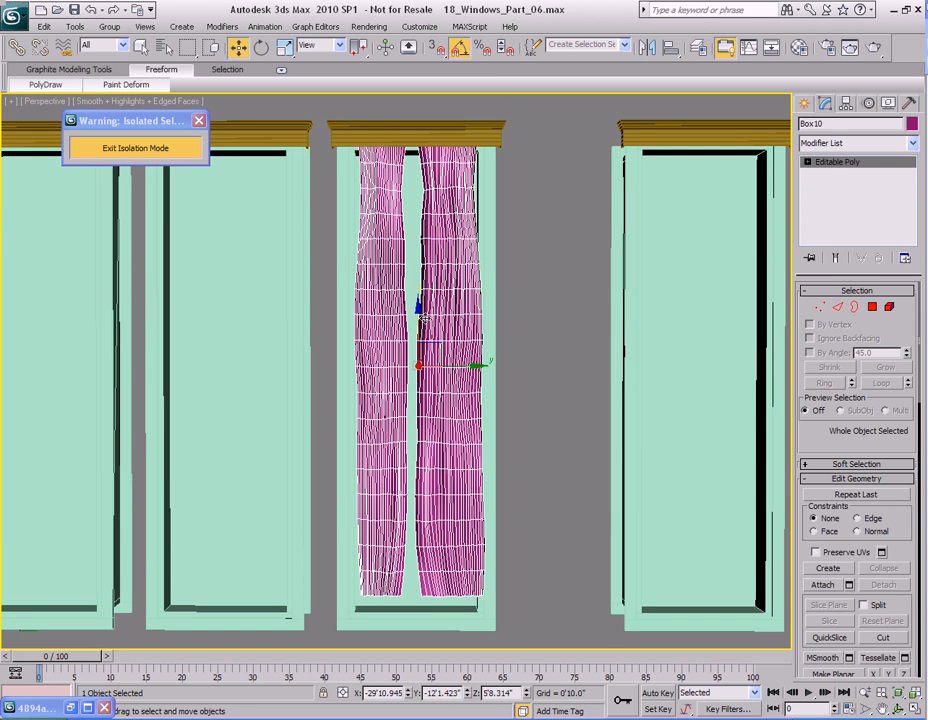
drag(418, 308, 418, 334)
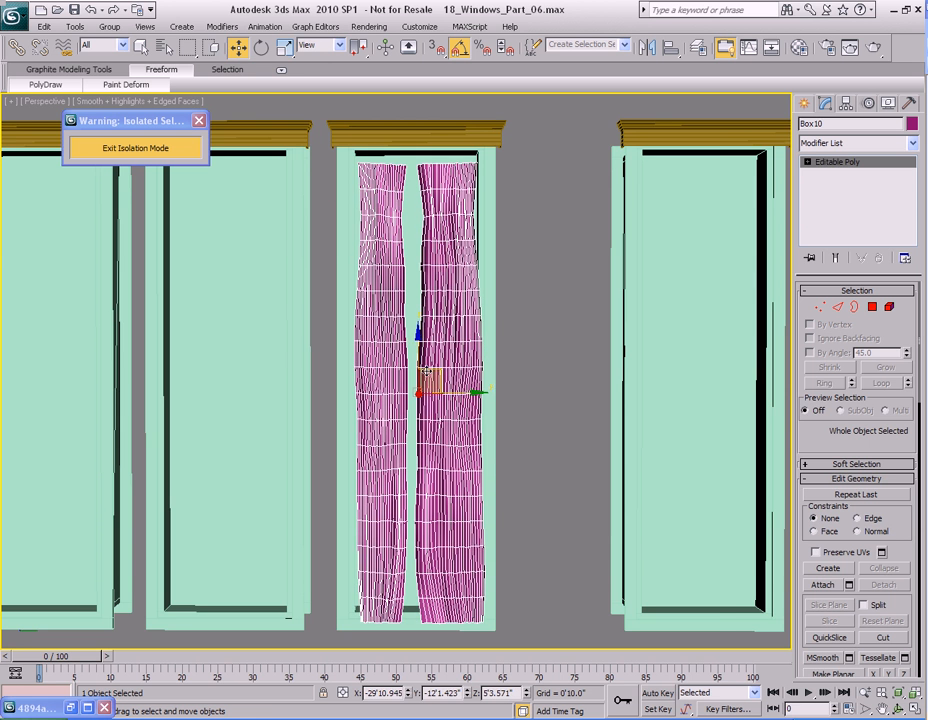
middle_drag(437, 381, 435, 357)
key(r)
drag(416, 313, 415, 300)
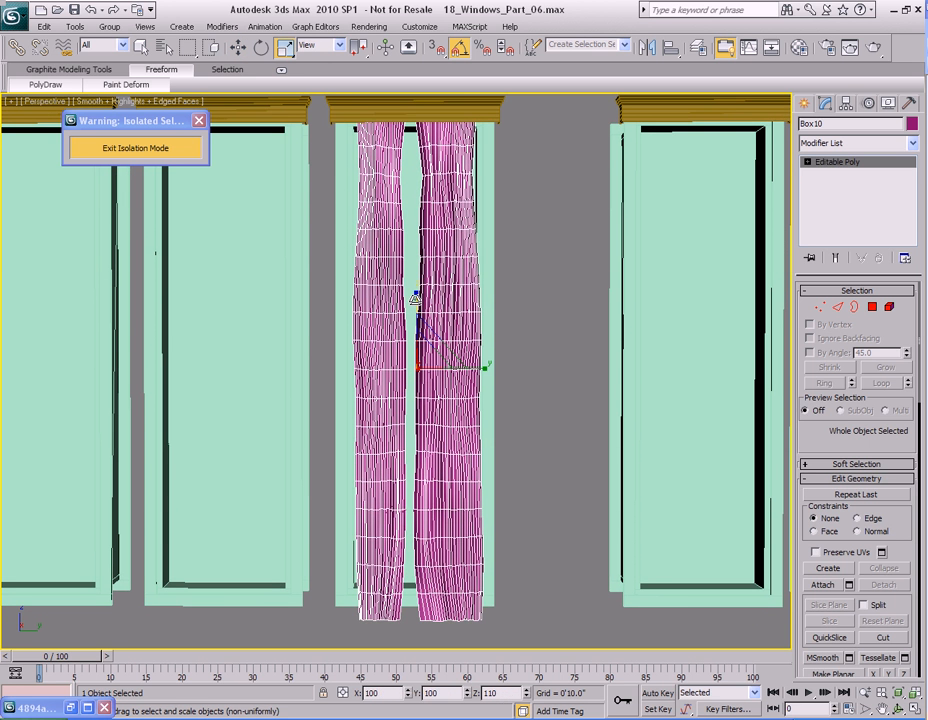
Step: Exit isolation mode, and lower and stretch the curtain pair to 134% along Z so it reaches the floor
scroll(430, 330, down, 4)
mouse_move(441, 356)
alt+middle_down()
mouse_move(424, 373)
mouse_move(432, 368)
alt+middle_up()
key(q)
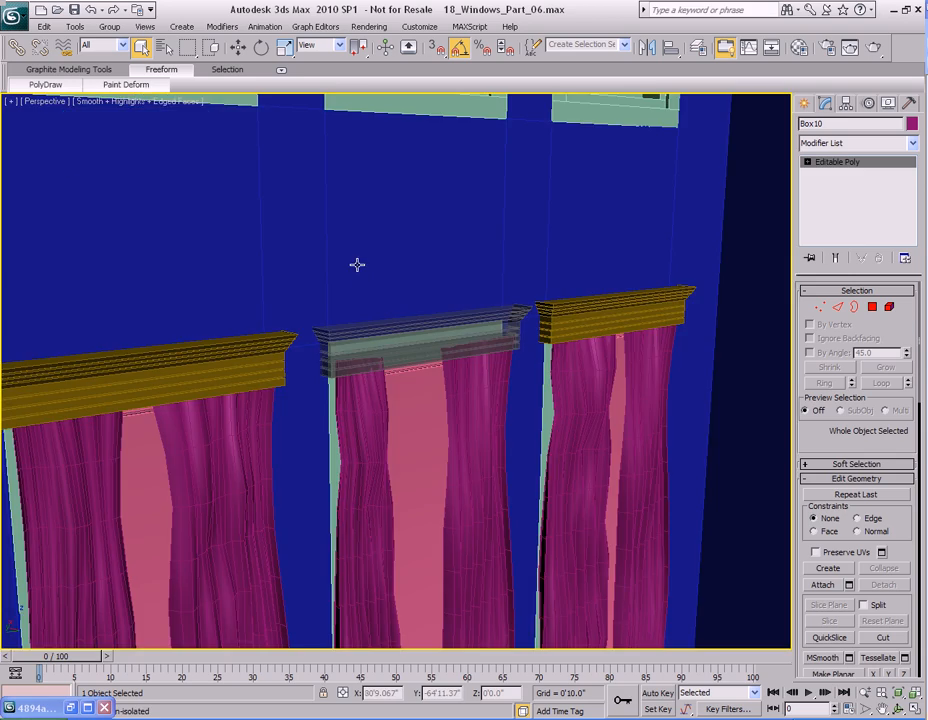
key(z)
alt+middle_drag(362, 305, 466, 368)
key(w)
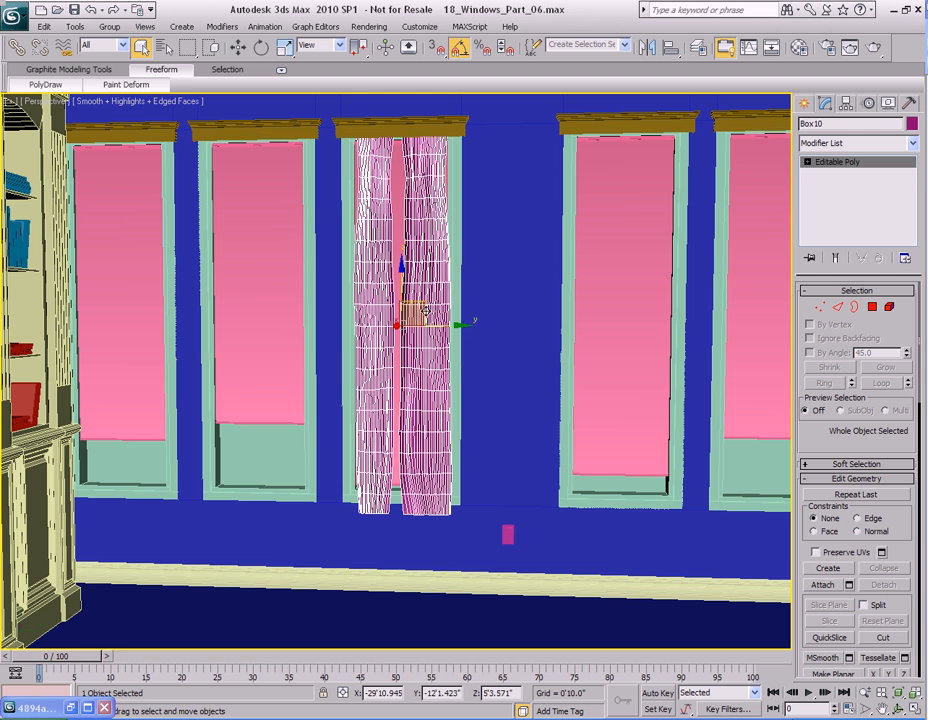
drag(400, 262, 400, 296)
key(r)
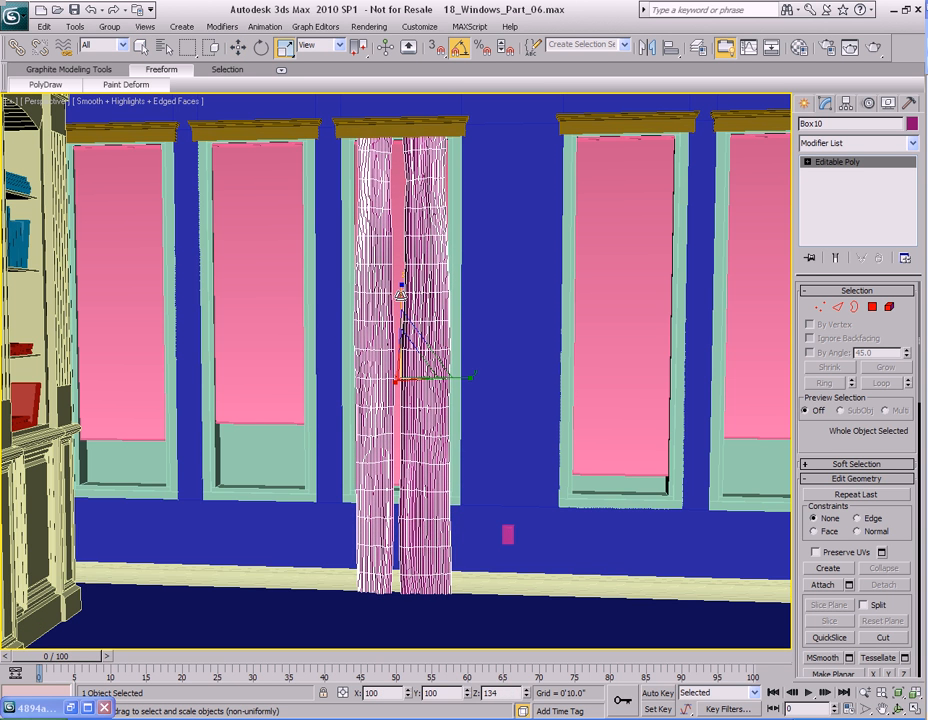
alt+middle_drag(394, 312, 411, 390)
drag(408, 449, 411, 396)
key(w)
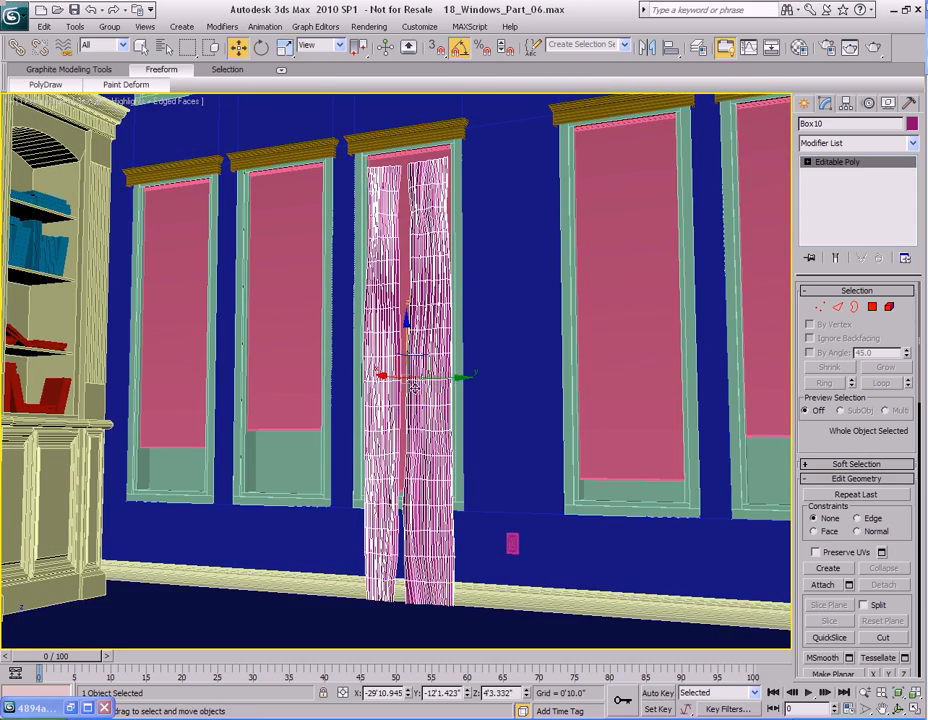
Step: Fine-tune the curtain pair's vertical scale and raise it slightly to span from the cornice to the floor
key(r)
drag(407, 438, 406, 437)
alt+middle_drag(406, 434, 411, 348)
key(w)
drag(404, 318, 403, 308)
middle_drag(432, 489, 429, 451)
key(q)
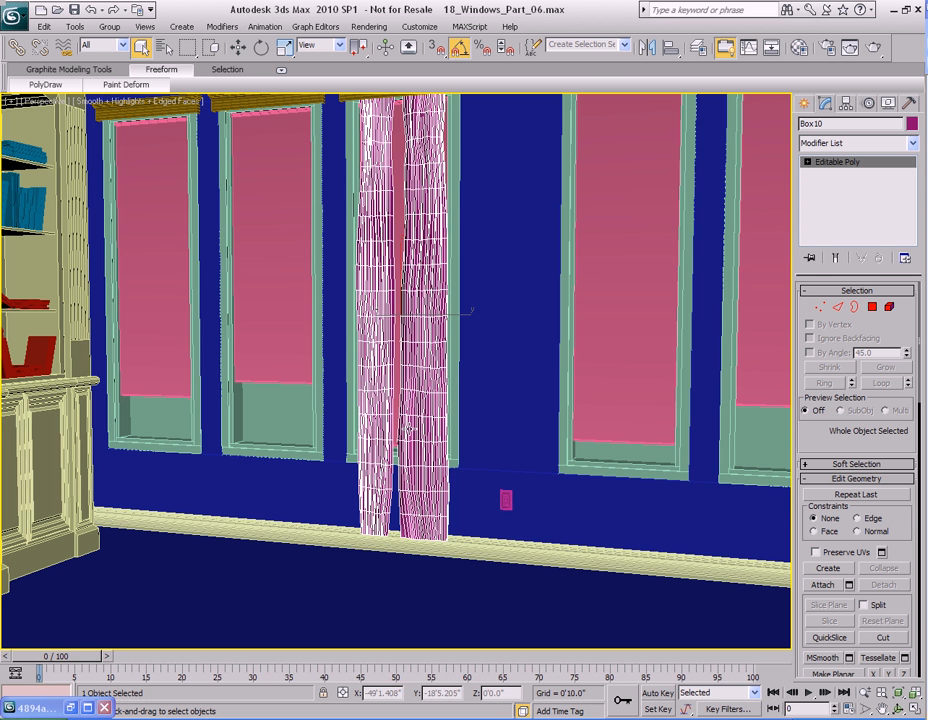
Step: Check the curtain top behind the cornice in wireframe and nudge the pair vertically to Z 4'8.166"
scroll(408, 430, down, 1)
middle_drag(389, 364, 400, 433)
scroll(344, 487, up, 3)
key(F3)
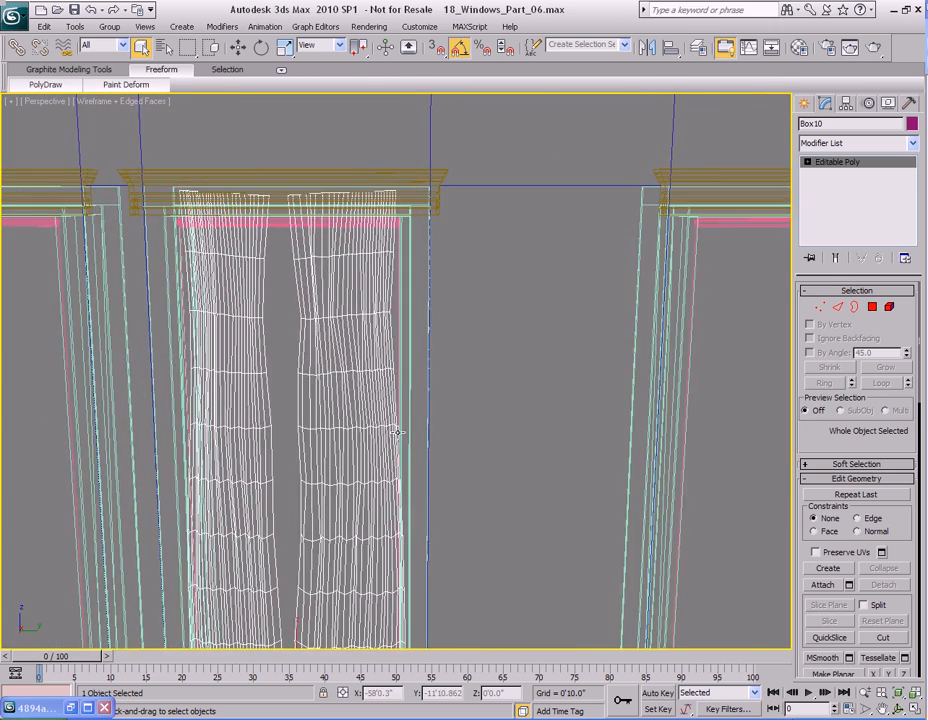
middle_drag(369, 493, 379, 450)
scroll(379, 450, down, 2)
key(w)
drag(337, 506, 337, 508)
key(F3)
scroll(399, 432, down, 3)
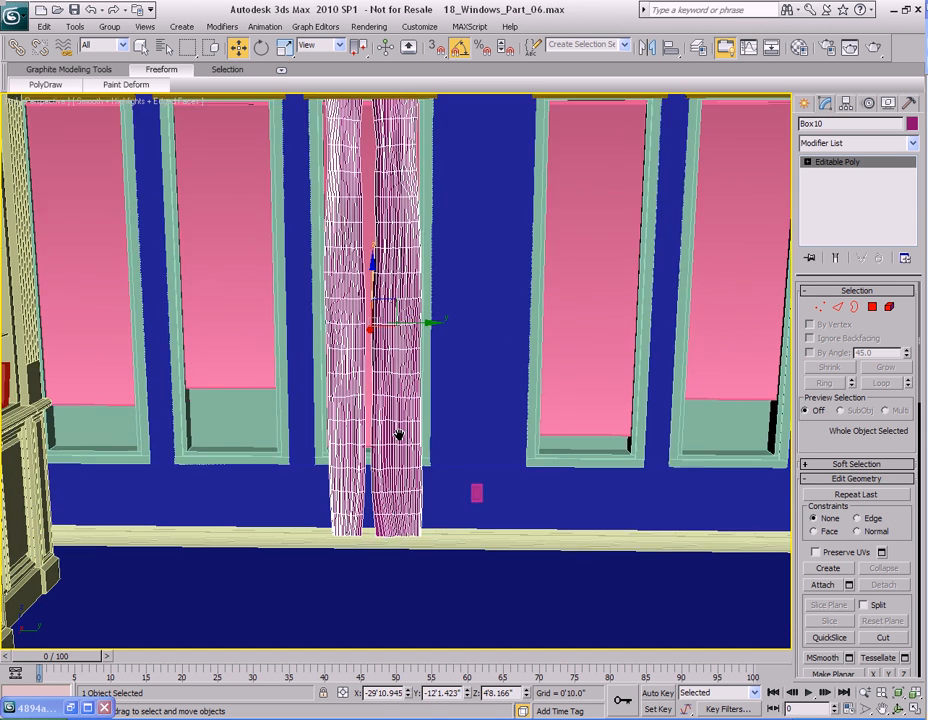
Step: Apply an FFD 2x2x2 modifier to the curtain pair and lower its bottom control points toward the floor
click(141, 46)
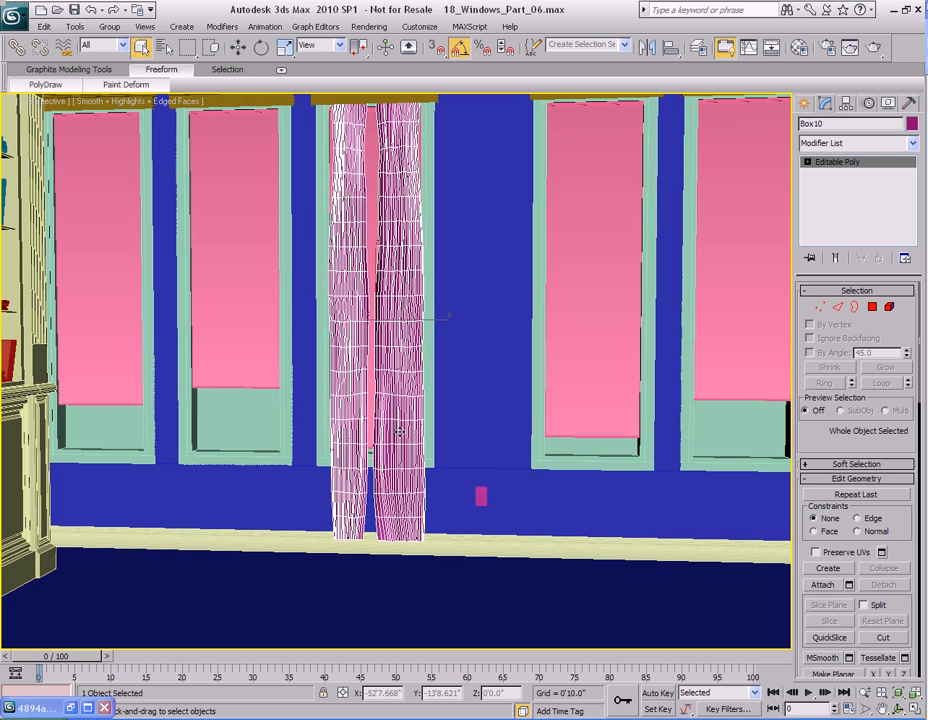
click(222, 26)
mouse_move(300, 223)
click(351, 228)
middle_drag(389, 422, 381, 364)
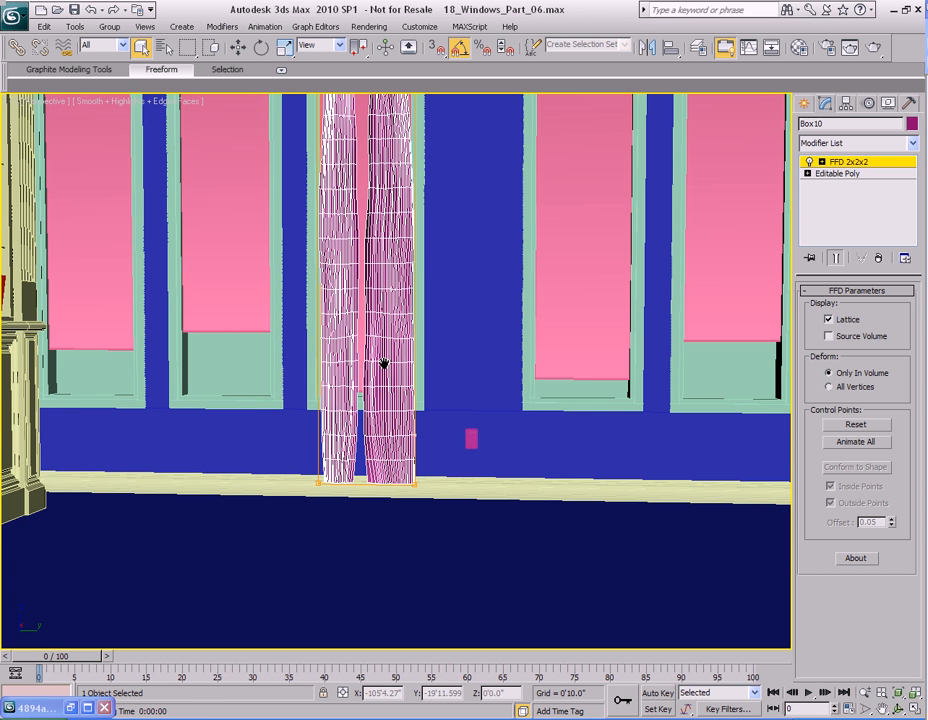
key(w)
drag(366, 432, 367, 446)
Step: Check the curtain top under the cornice and collapse the FFD 2x2x2 modifier into the editable poly
alt+middle_drag(464, 514, 442, 529)
scroll(368, 460, up, 4)
scroll(370, 451, down, 2)
middle_drag(413, 188, 385, 414)
scroll(386, 412, up, 3)
middle_drag(389, 311, 387, 387)
key(1)
right_click(854, 219)
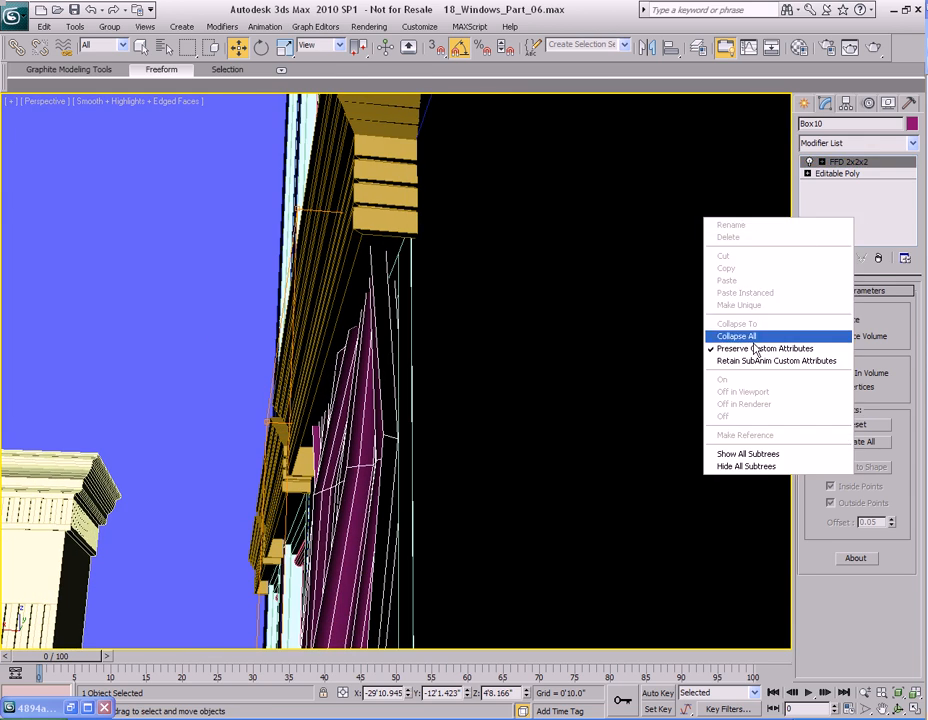
click(757, 336)
Step: Lock the selection and shift the curtain pair slightly along X, away from the window frame
mouse_move(369, 432)
alt+middle_down()
mouse_move(383, 445)
mouse_move(360, 410)
alt+middle_up()
click(336, 500)
alt+middle_drag(340, 510, 396, 290)
key(space)
alt+middle_drag(391, 391, 358, 383)
click(420, 493)
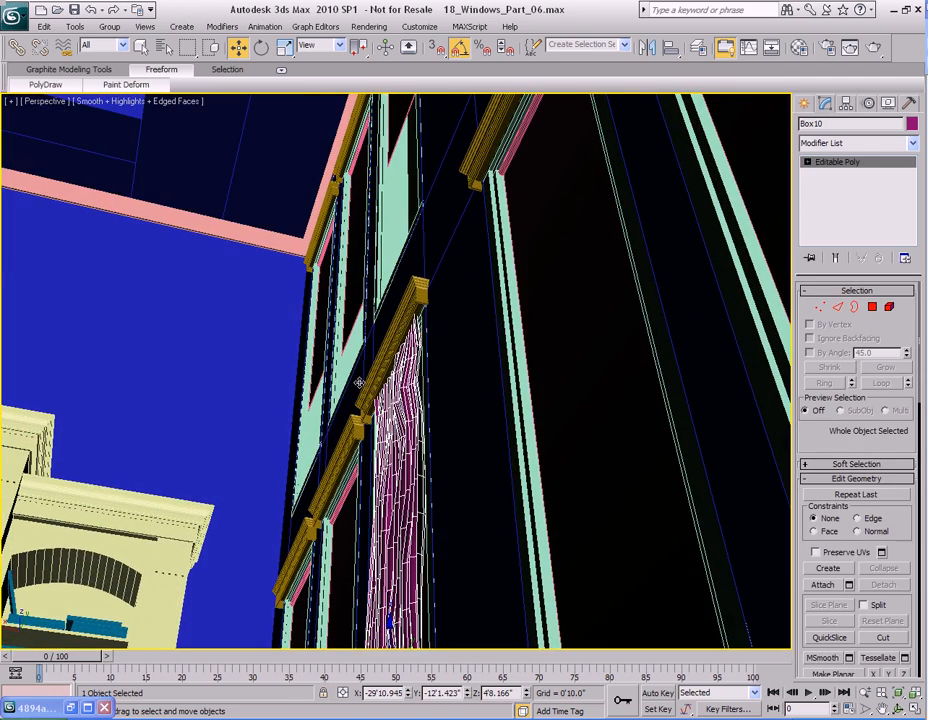
scroll(398, 411, up, 10)
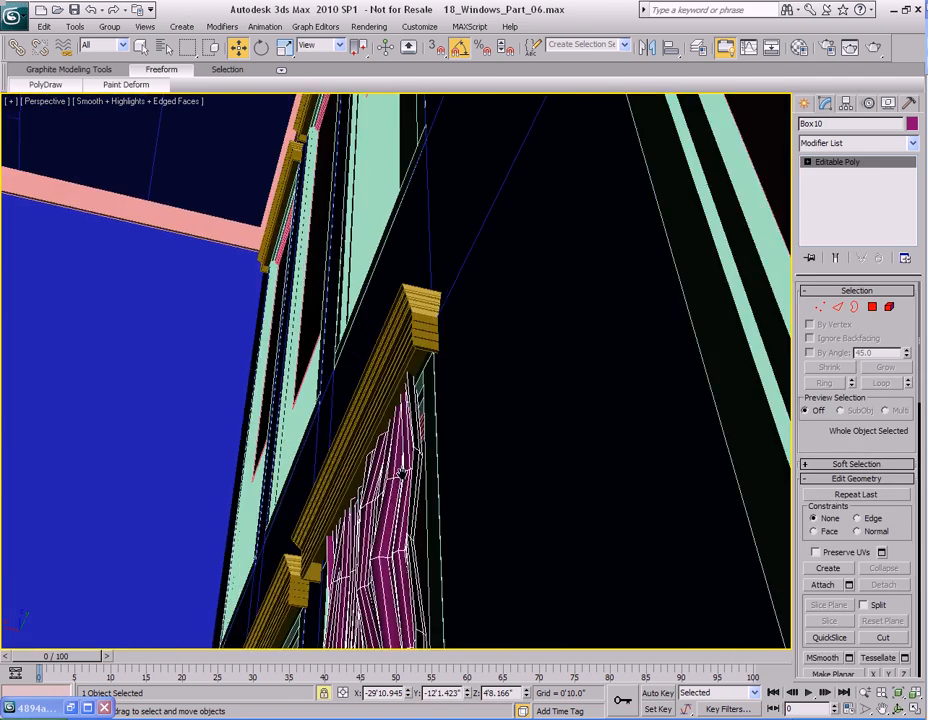
drag(388, 413, 366, 431)
Step: Narrow the right-hand curtain element along Y and move it outward to the window's edge
alt+middle_drag(366, 431, 400, 341)
scroll(447, 465, down, 5)
scroll(404, 387, down, 3)
key(q)
key(5)
click(387, 328)
key(r)
drag(323, 379, 335, 379)
key(w)
drag(441, 379, 448, 381)
Step: Move the right-hand curtain element out from the window along X in nudges of 0'0.21" and 0'0.325"
alt+middle_drag(475, 331, 438, 334)
scroll(425, 290, up, 4)
middle_drag(412, 250, 370, 303)
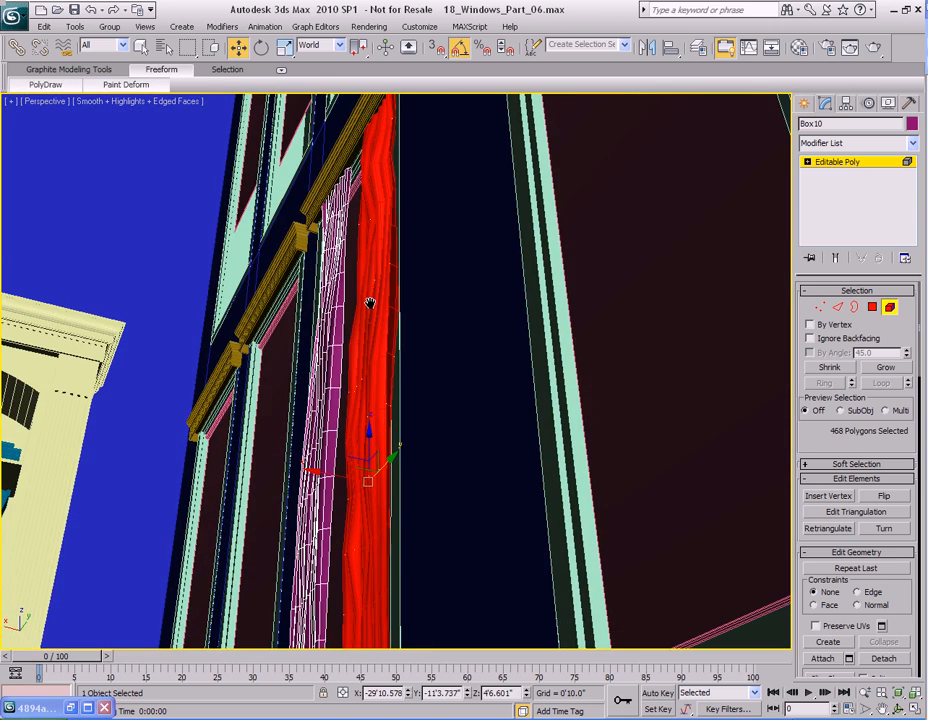
alt+middle_drag(371, 308, 423, 385)
scroll(487, 367, down, 3)
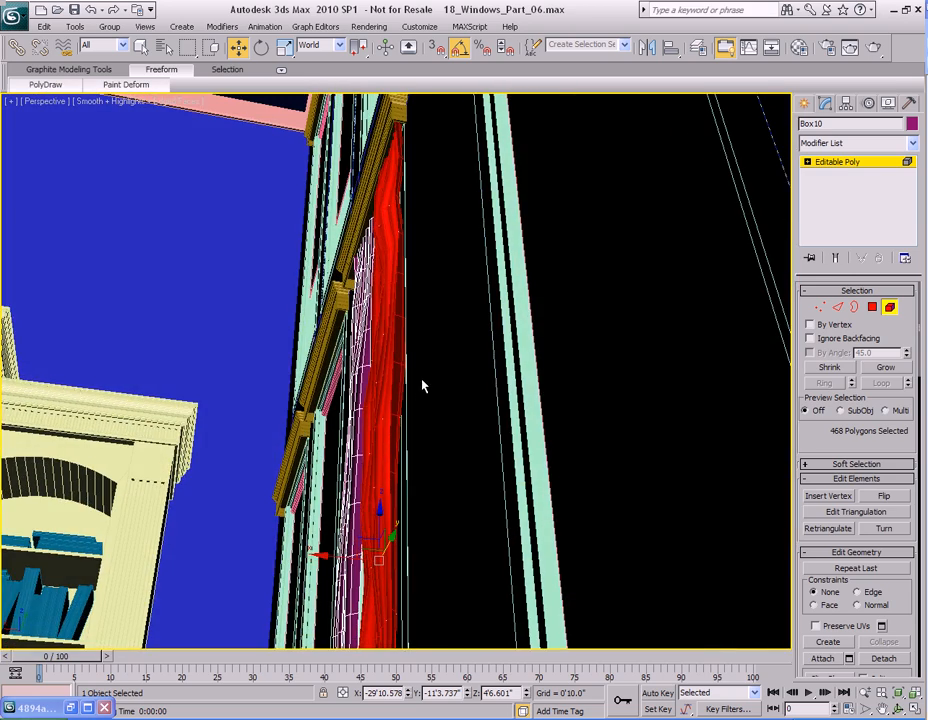
alt+middle_drag(409, 482, 355, 547)
scroll(387, 549, up, 4)
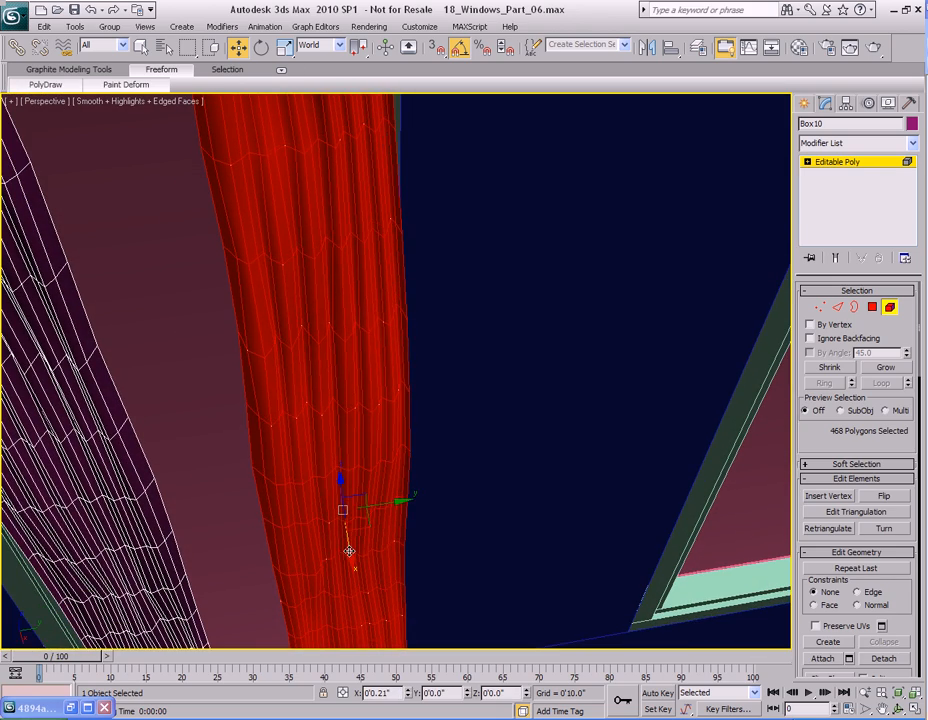
alt+middle_drag(394, 470, 362, 456)
drag(348, 601, 345, 600)
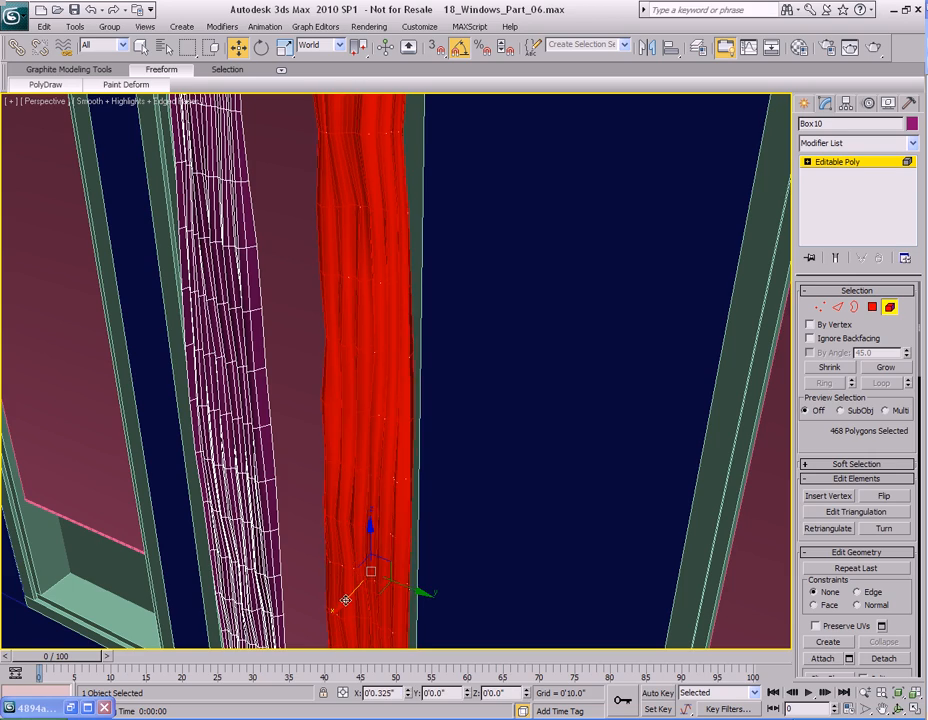
Step: Inspect the curtain hems at vertex level and check the whole pair's drop against the window
alt+middle_drag(345, 600, 311, 490)
scroll(385, 292, up, 4)
key(1)
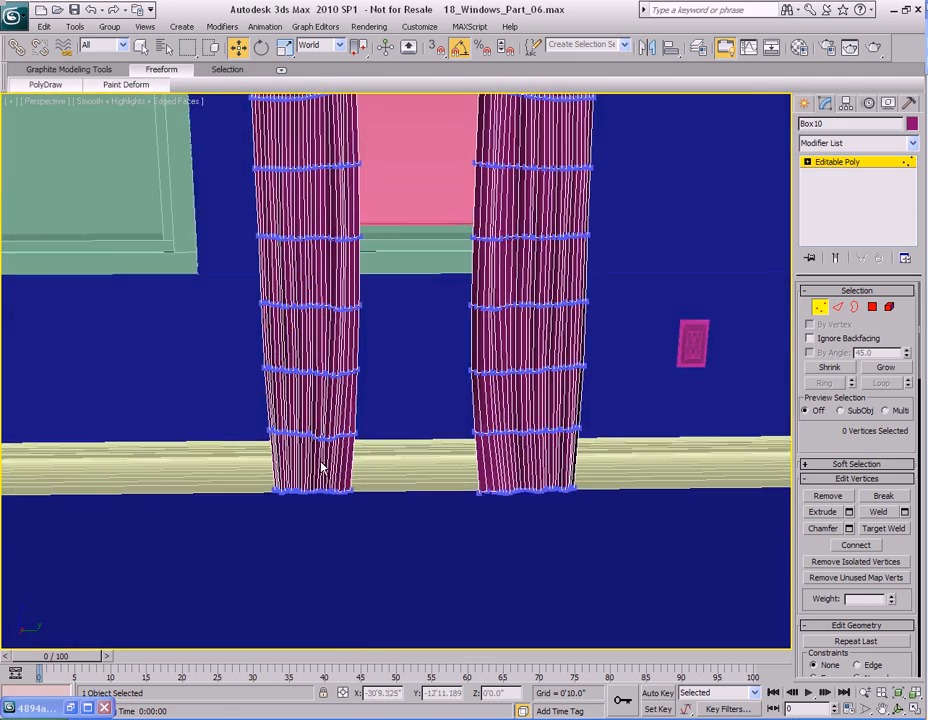
scroll(311, 490, down, 5)
middle_drag(379, 271, 366, 460)
key(1)
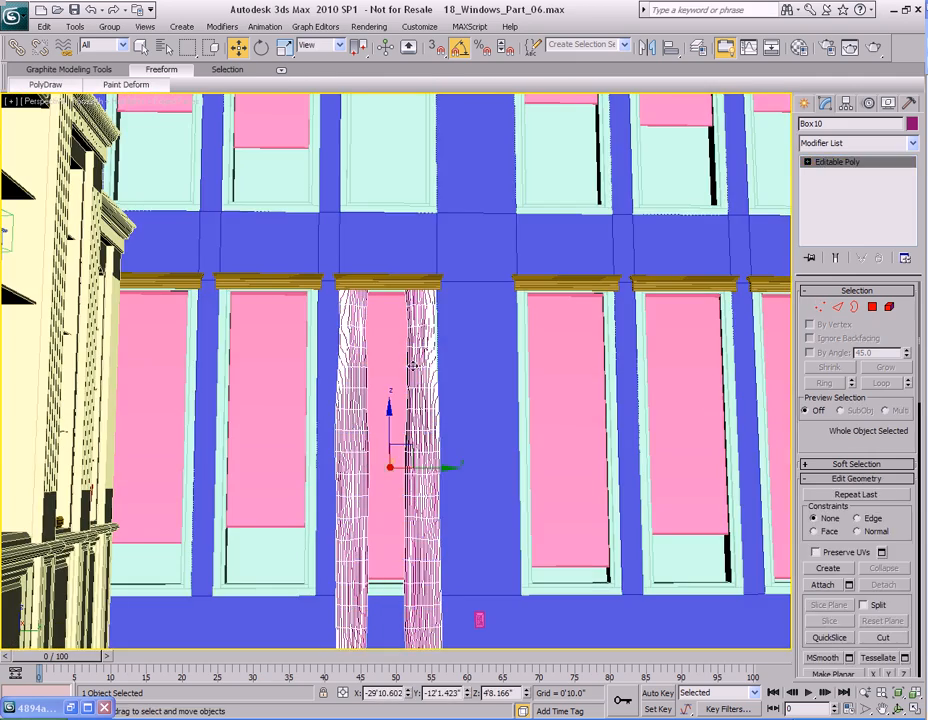
key(q)
alt+middle_drag(412, 366, 409, 403)
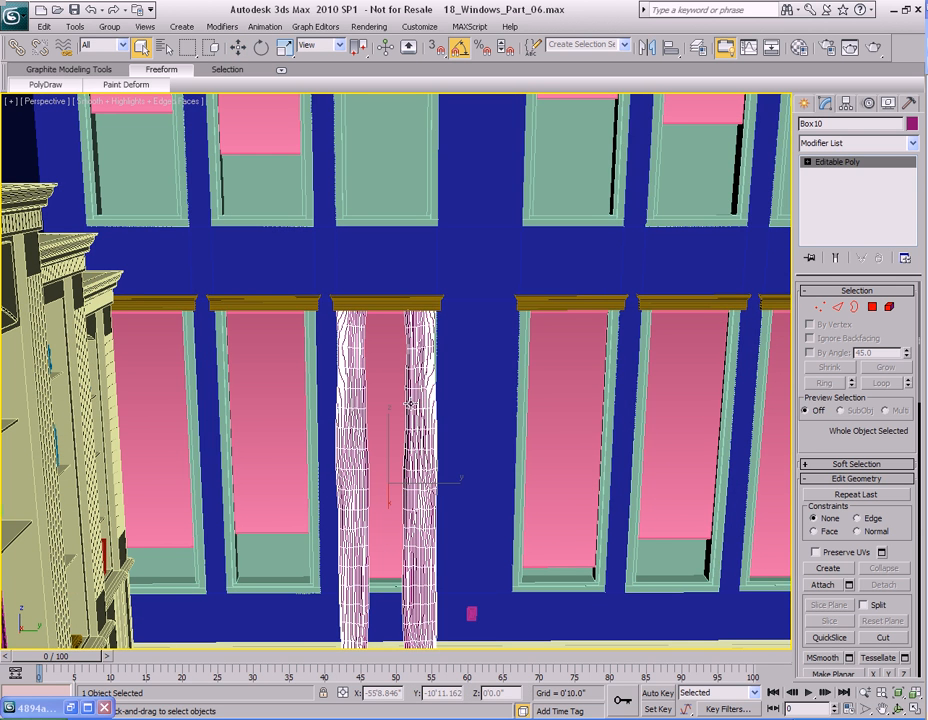
alt+middle_drag(438, 472, 437, 412)
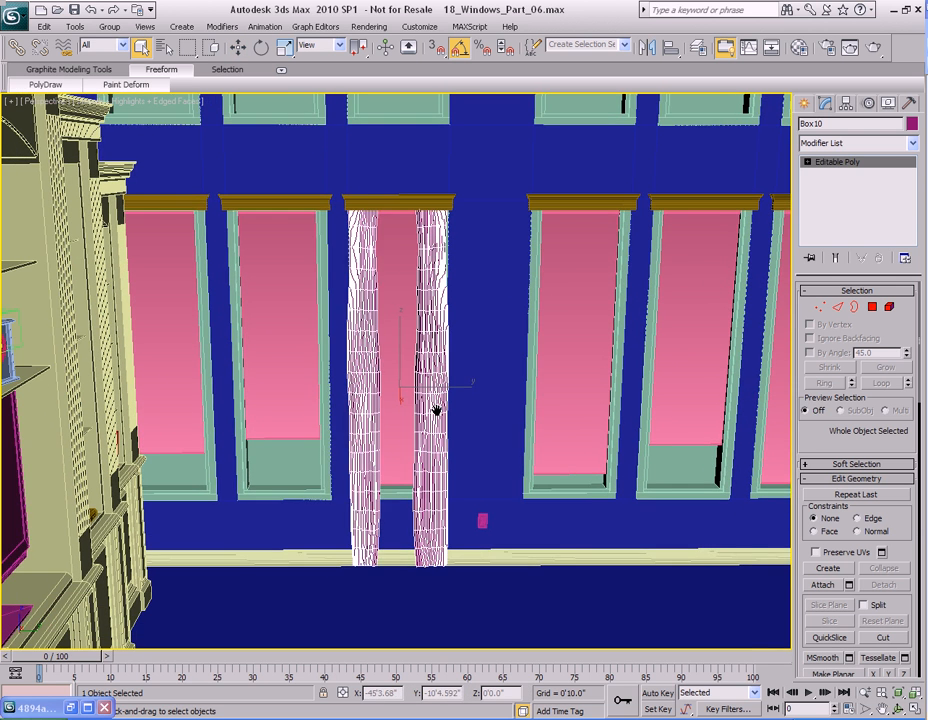
Step: Examine the right-hand curtain element up close and from farther back against its window
key(5)
click(438, 378)
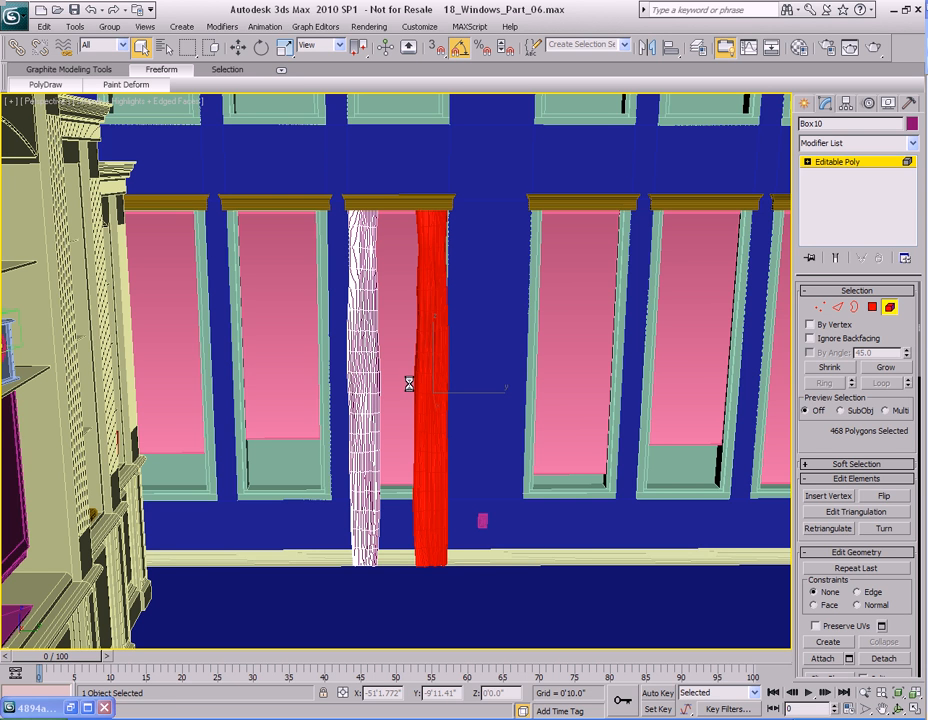
scroll(416, 395, up, 5)
mouse_move(416, 389)
middle_down()
mouse_move(414, 368)
mouse_move(418, 392)
mouse_move(427, 380)
middle_up()
scroll(418, 392, down, 4)
scroll(416, 390, down, 2)
scroll(413, 388, up, 2)
scroll(414, 389, down, 1)
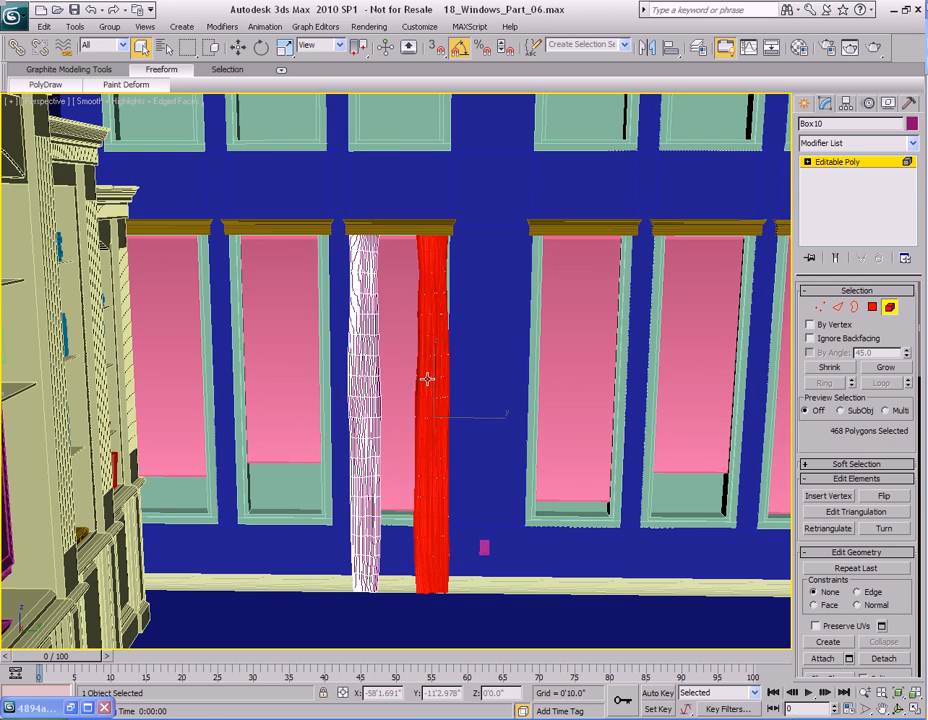
key(5)
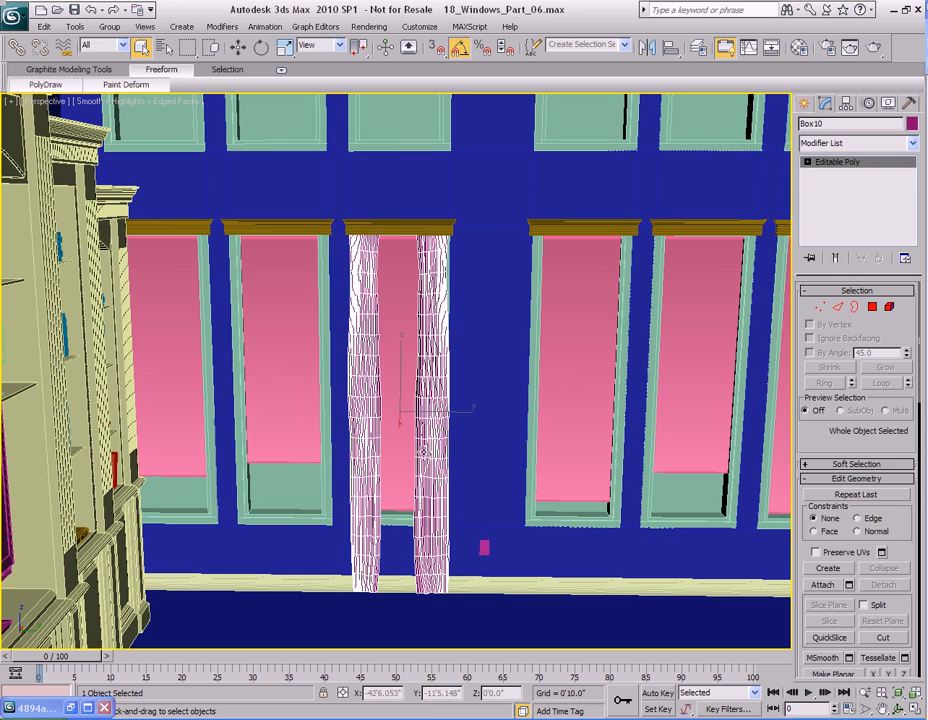
Step: Render the perspective view to check how the curtain pair hangs on its window
middle_drag(434, 457, 415, 422)
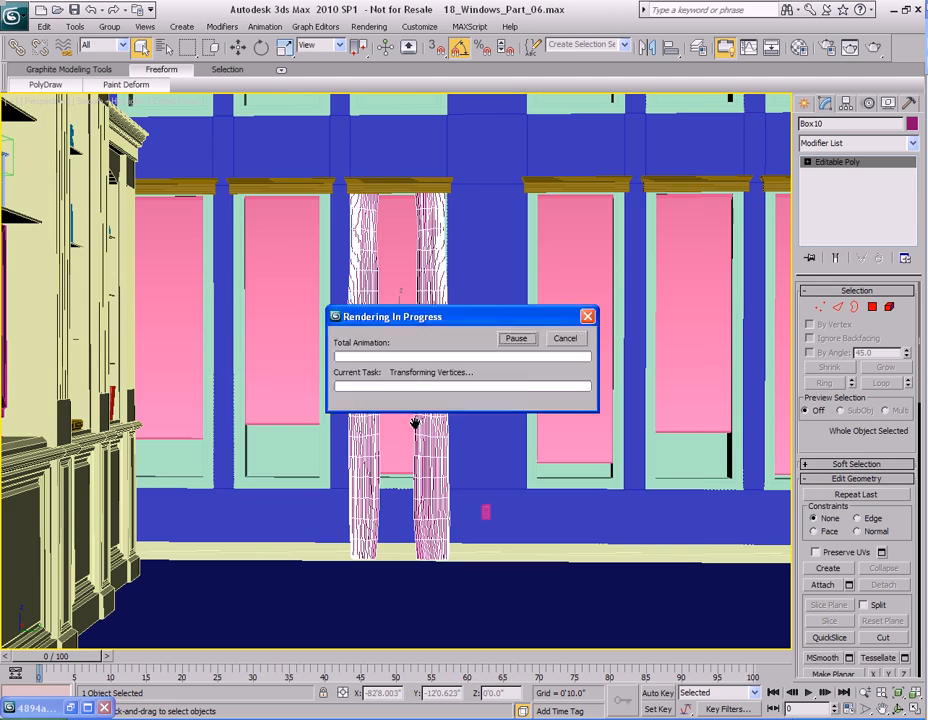
key(shift+q)
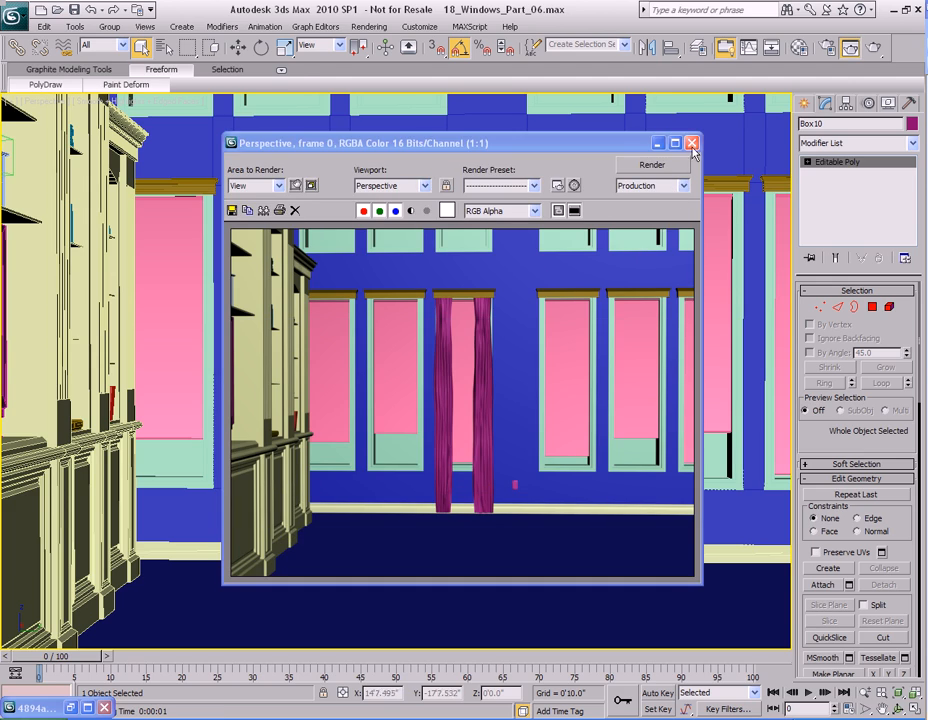
click(692, 146)
Step: Mirror the curtain pair along Y as a copy and move the copy onto the adjacent window nearer the bookcase
alt+middle_drag(474, 369, 410, 410)
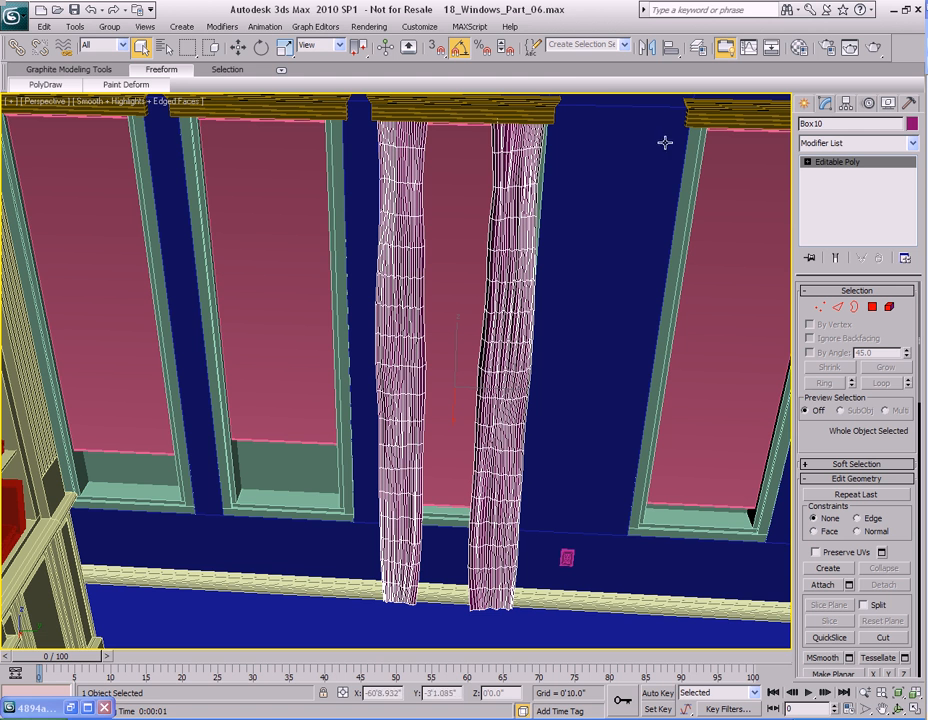
click(647, 47)
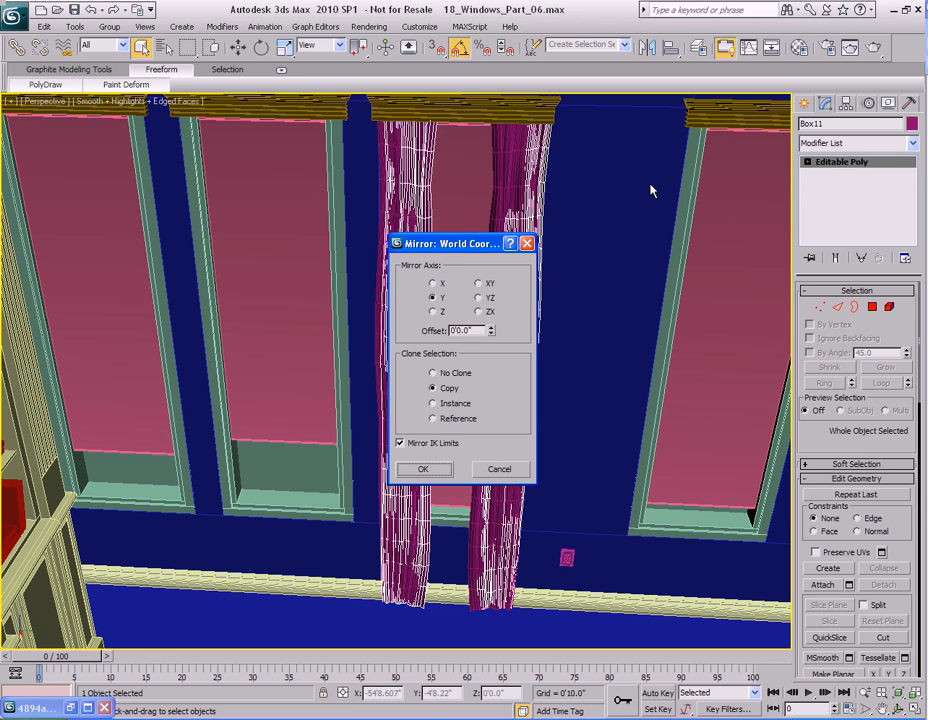
click(423, 469)
alt+middle_drag(296, 406, 522, 470)
key(w)
drag(580, 399, 401, 392)
mouse_move(401, 392)
alt+middle_down()
mouse_move(420, 435)
mouse_move(408, 430)
mouse_move(418, 353)
mouse_move(410, 397)
alt+middle_up()
Step: Select the right-hand curtain element of the mirrored pair and apply an FFD Box modifier to it
key(q)
alt+middle_drag(409, 300, 405, 372)
middle_drag(410, 310, 399, 383)
scroll(408, 362, down, 3)
key(5)
click(389, 306)
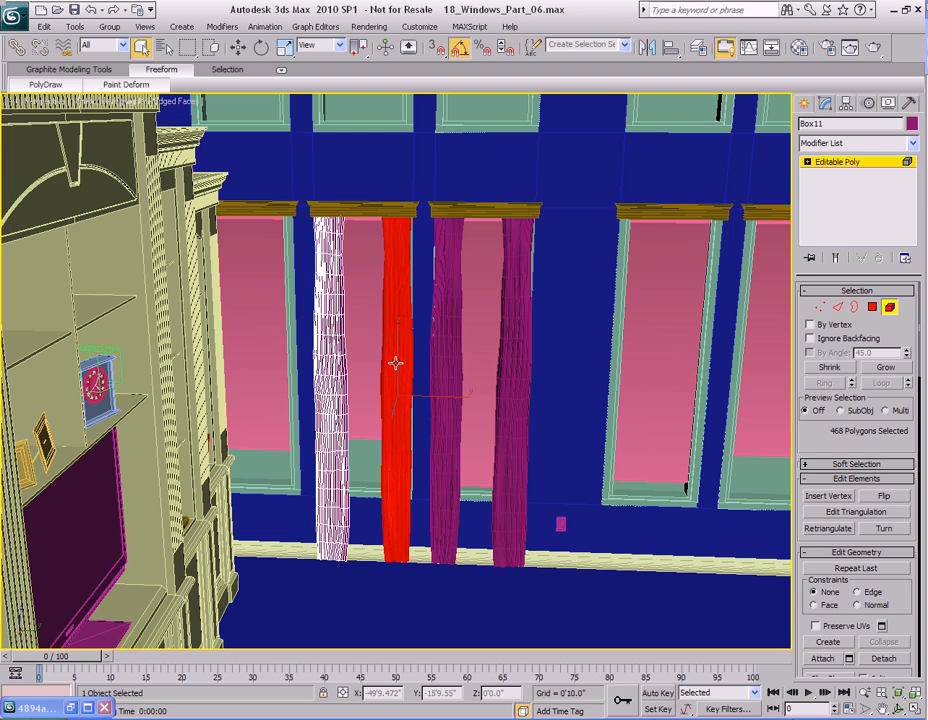
mouse_move(396, 363)
alt+middle_down()
mouse_move(400, 354)
mouse_move(396, 375)
alt+middle_up()
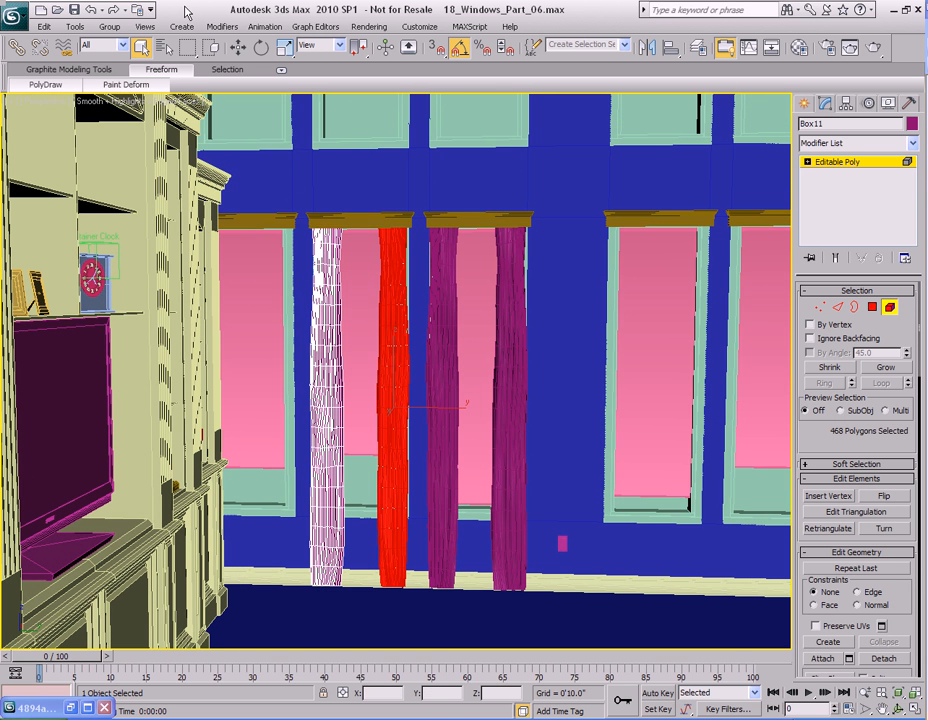
click(224, 28)
mouse_move(296, 224)
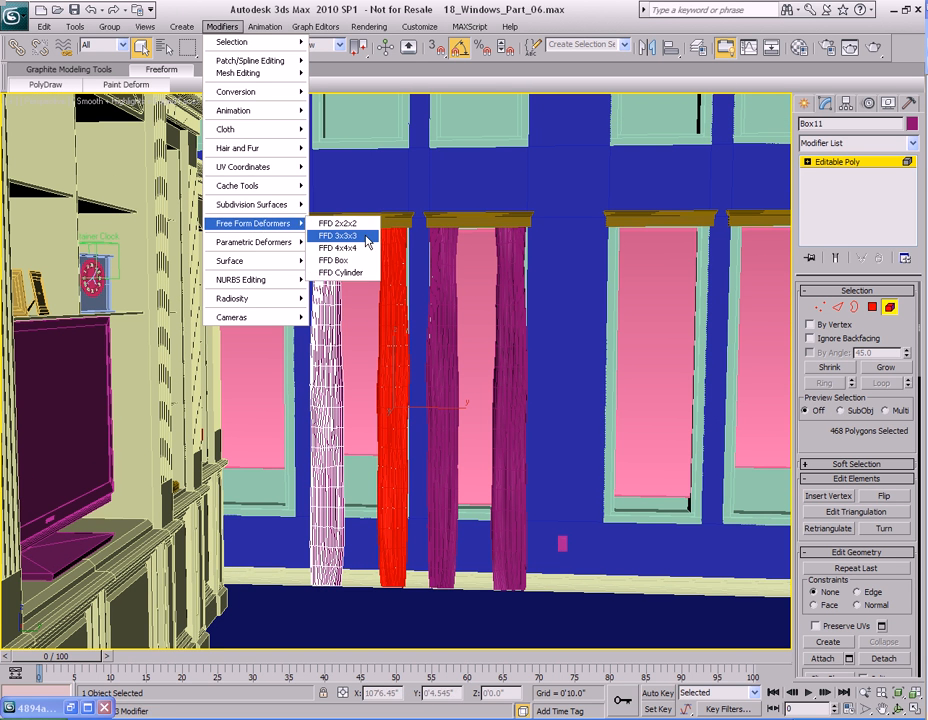
click(342, 261)
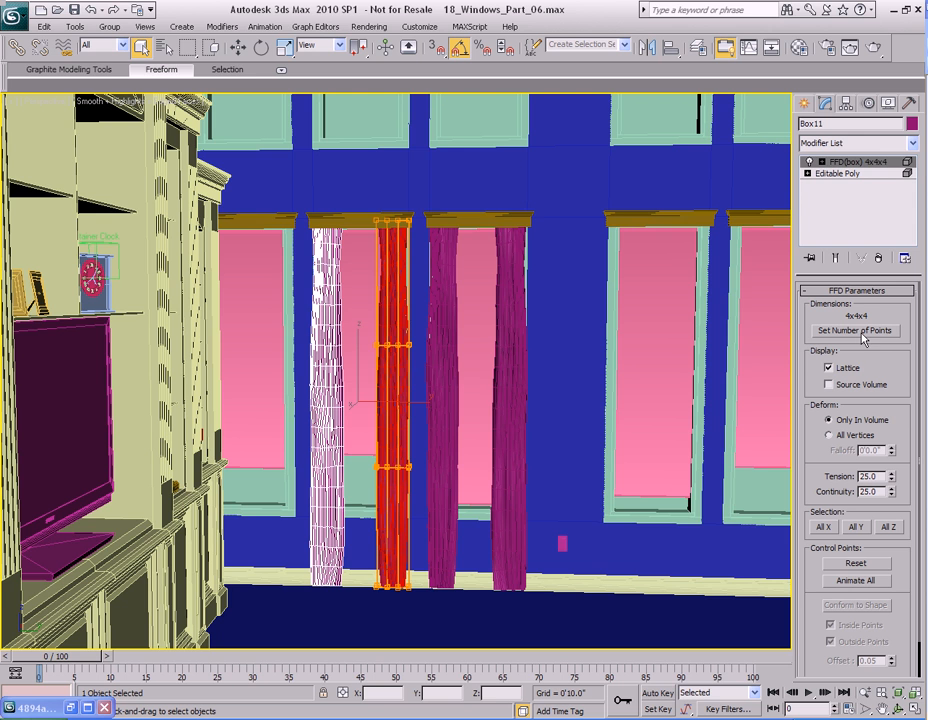
Step: Set the FFD lattice to 4x4x6 points, with 6 points along its height
click(856, 331)
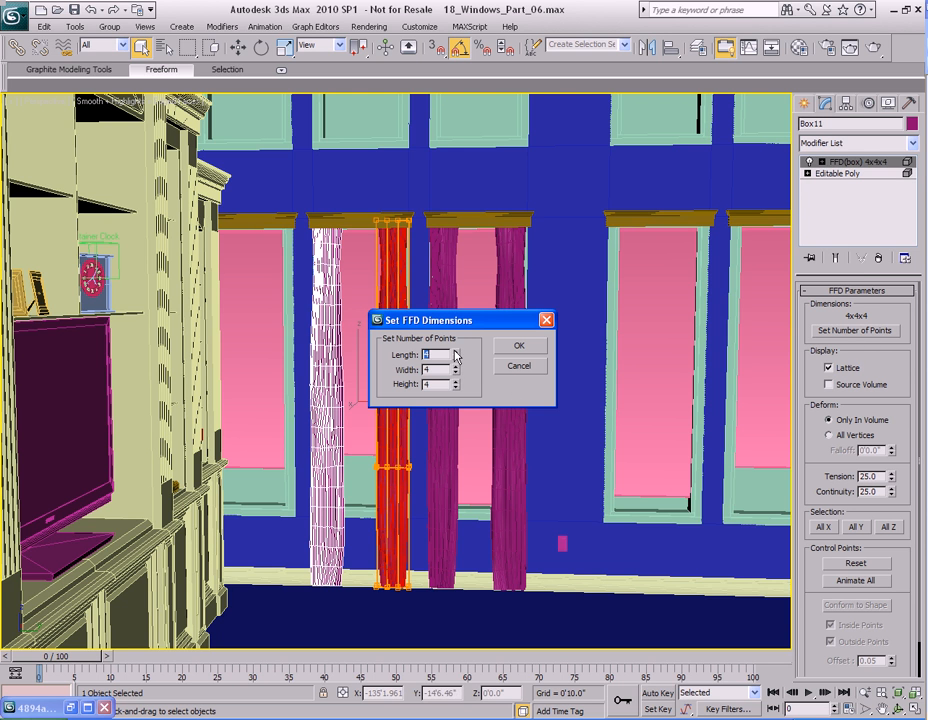
drag(456, 355, 611, 359)
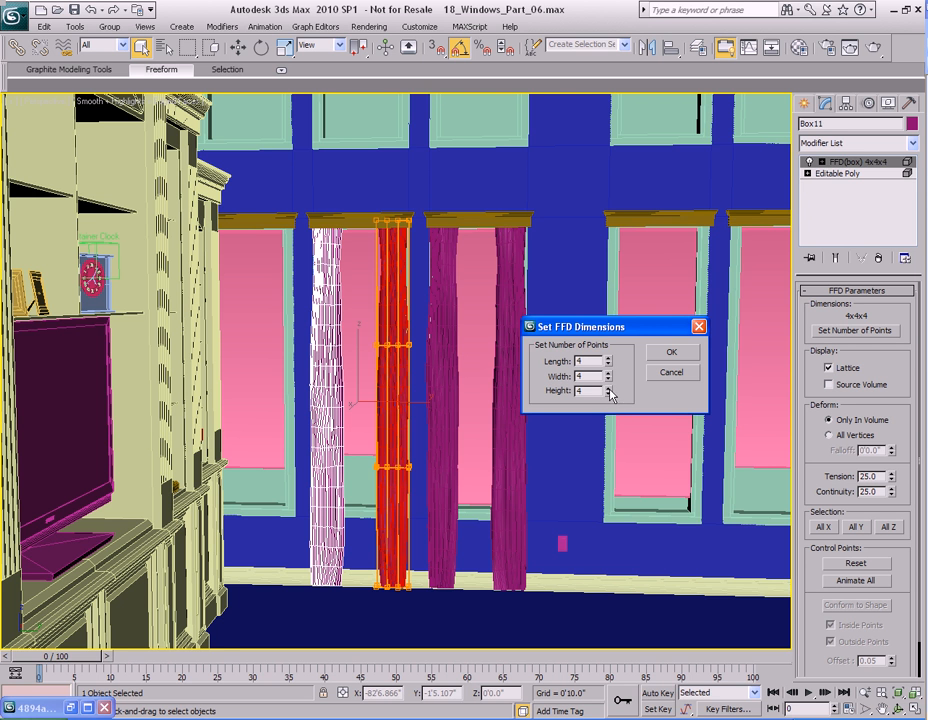
click(671, 349)
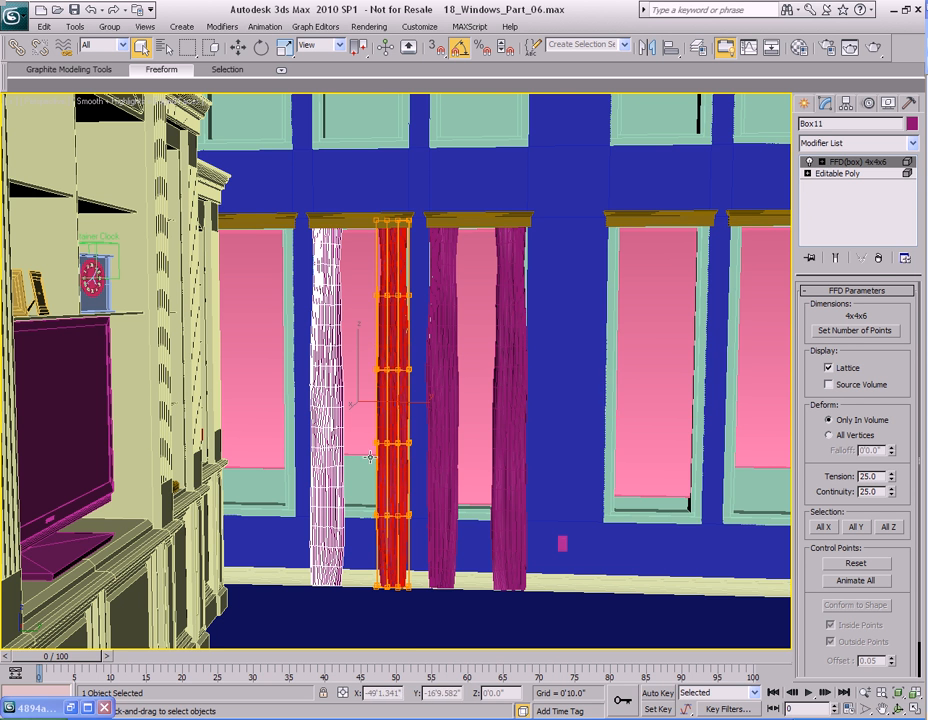
Step: Widen the curtain's top row of lattice control points along Y and move it about -0'2.38" along Y
scroll(378, 441, up, 4)
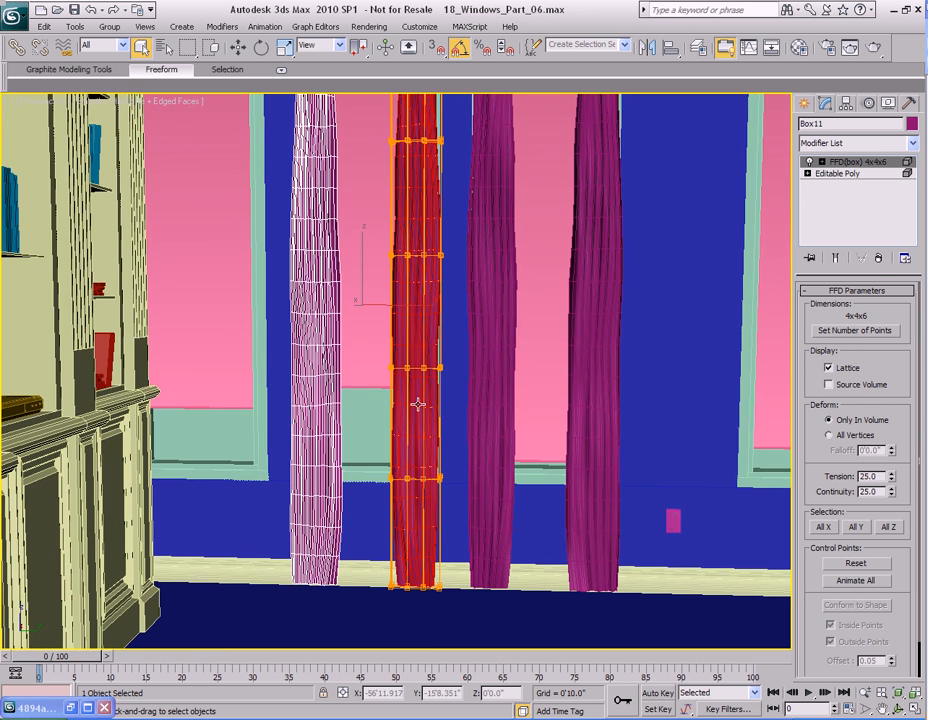
key(1)
middle_drag(408, 372, 408, 383)
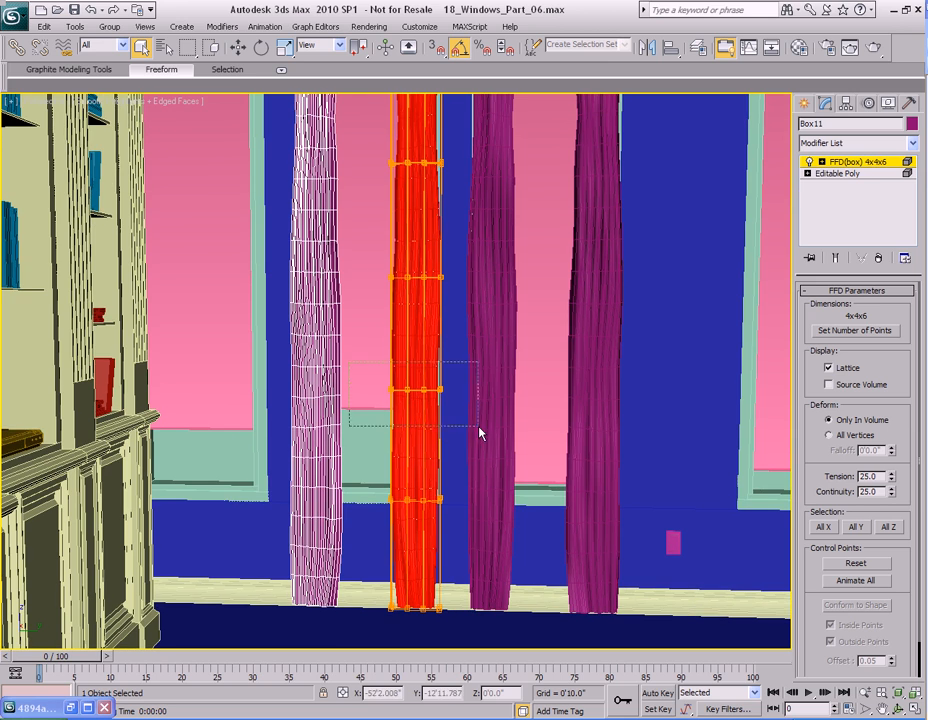
alt+middle_drag(450, 438, 457, 444)
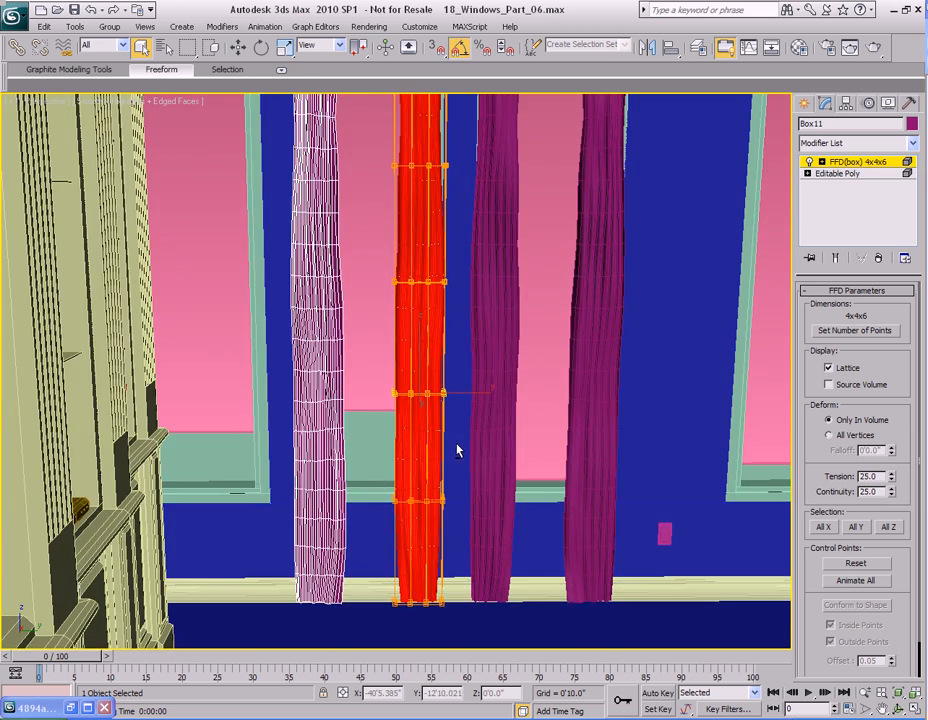
middle_drag(450, 356, 441, 466)
middle_drag(434, 296, 435, 354)
drag(508, 276, 470, 276)
key(r)
drag(347, 229, 310, 226)
key(w)
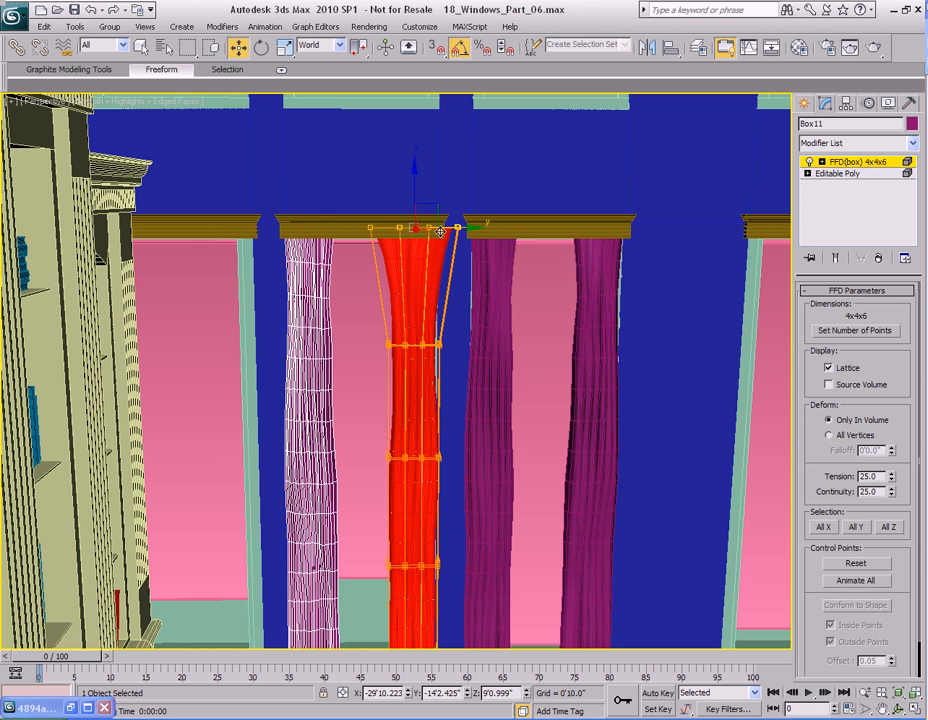
drag(456, 229, 443, 229)
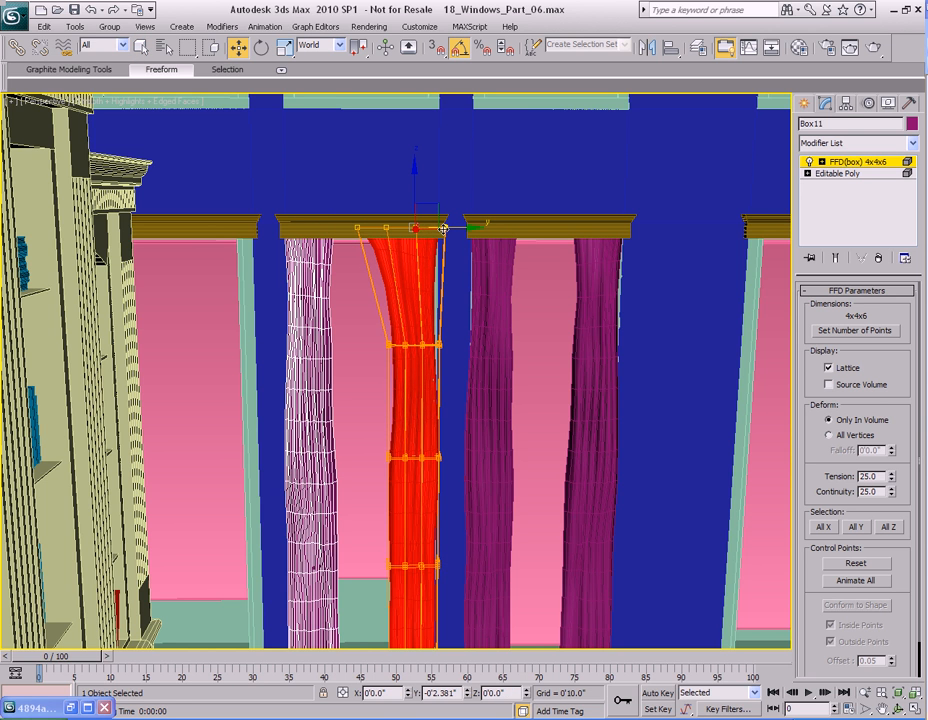
Step: Scale the second row of control points to 120% along Y and move it -0'0.405" along Y
key(q)
drag(371, 322, 475, 385)
key(r)
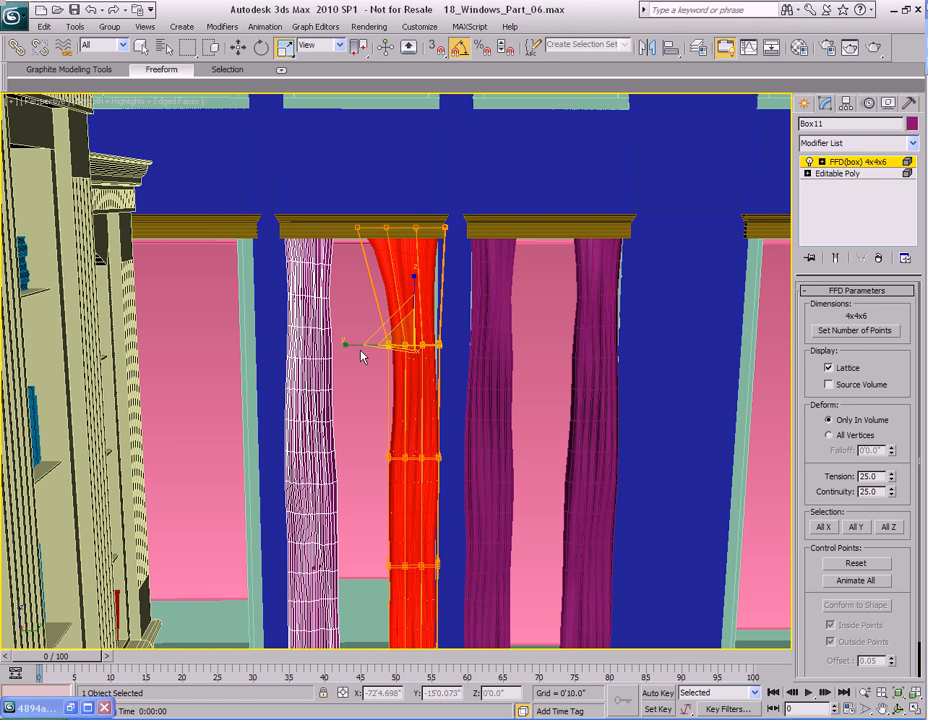
drag(357, 346, 347, 346)
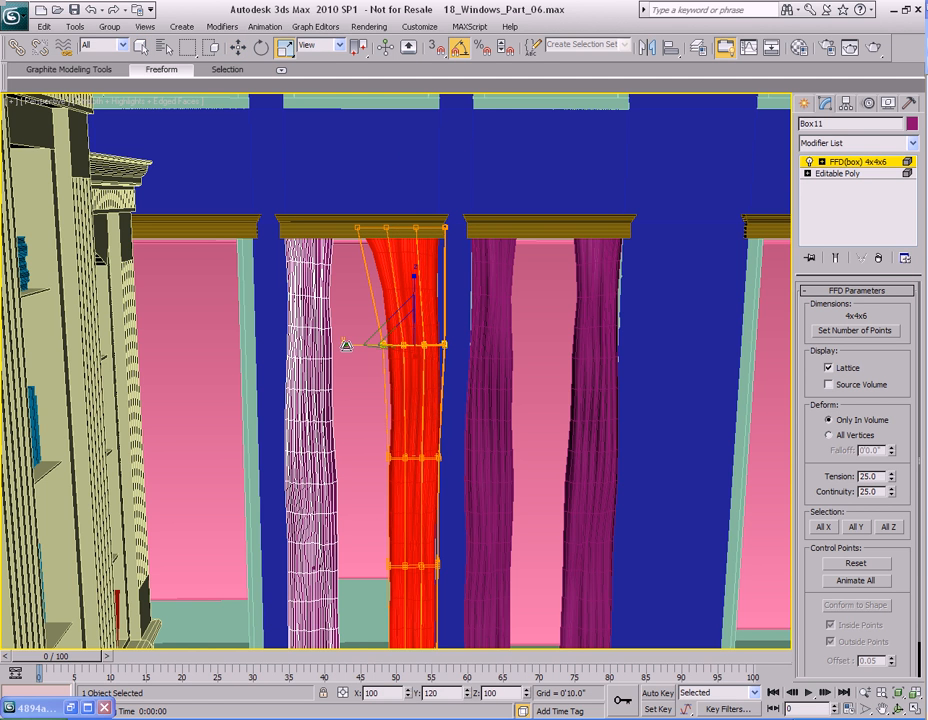
key(w)
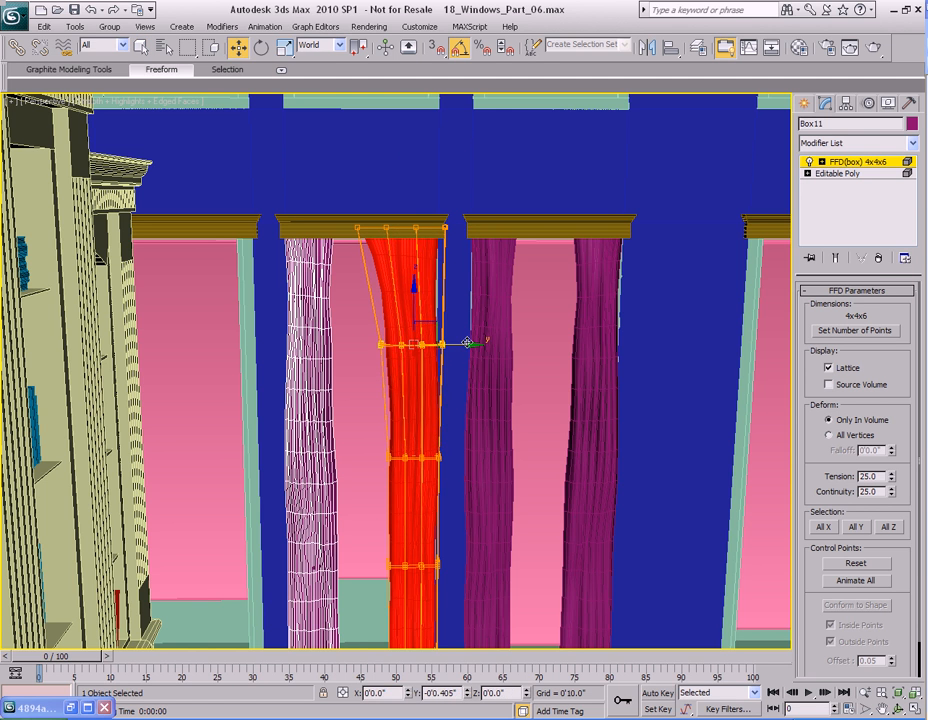
middle_drag(445, 373, 433, 341)
Step: Widen the second row of control points further along Y and move it about -0'1.08" along Y
key(q)
key(r)
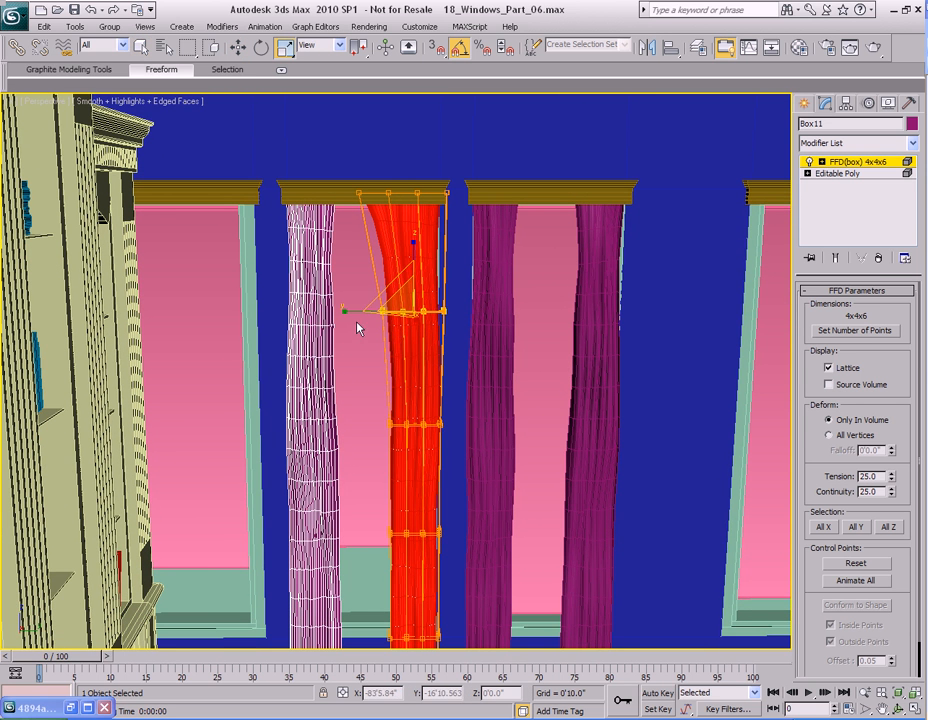
drag(346, 311, 338, 311)
key(w)
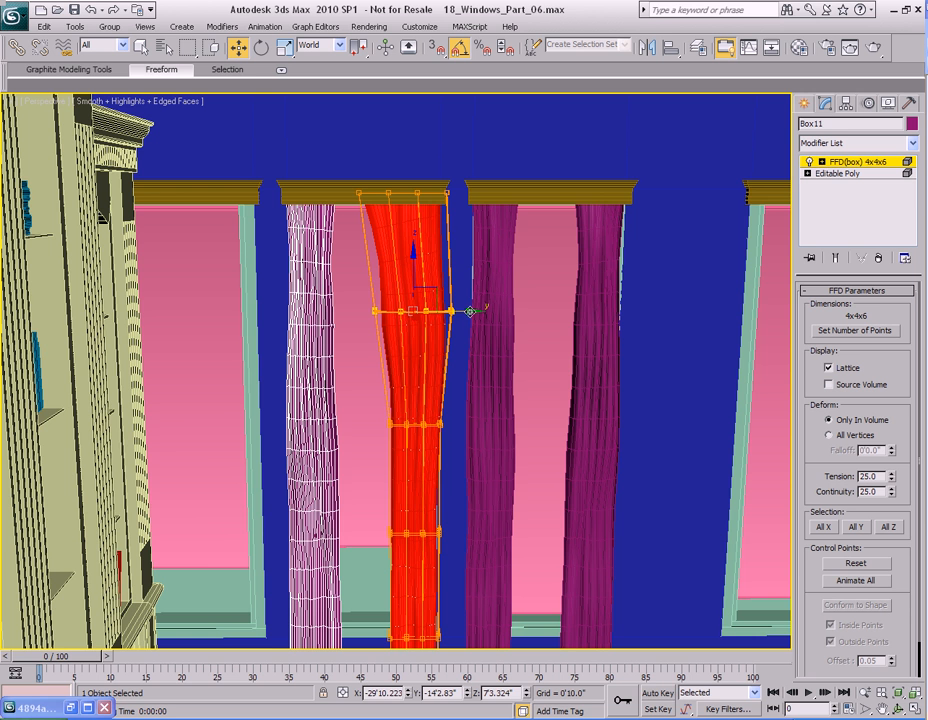
drag(471, 313, 465, 312)
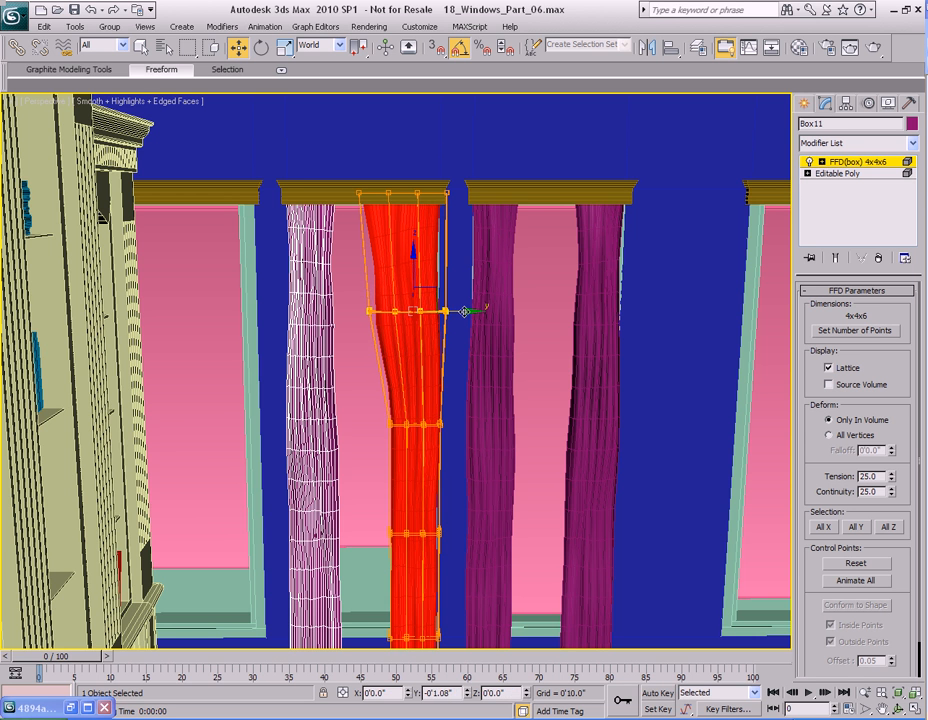
Step: Widen the lower four rows of control points along Y and move them about -0'1.3" along Y
key(q)
middle_drag(445, 379, 418, 368)
drag(361, 326, 502, 424)
scroll(440, 441, down, 3)
middle_drag(440, 441, 437, 397)
drag(343, 297, 458, 589)
key(r)
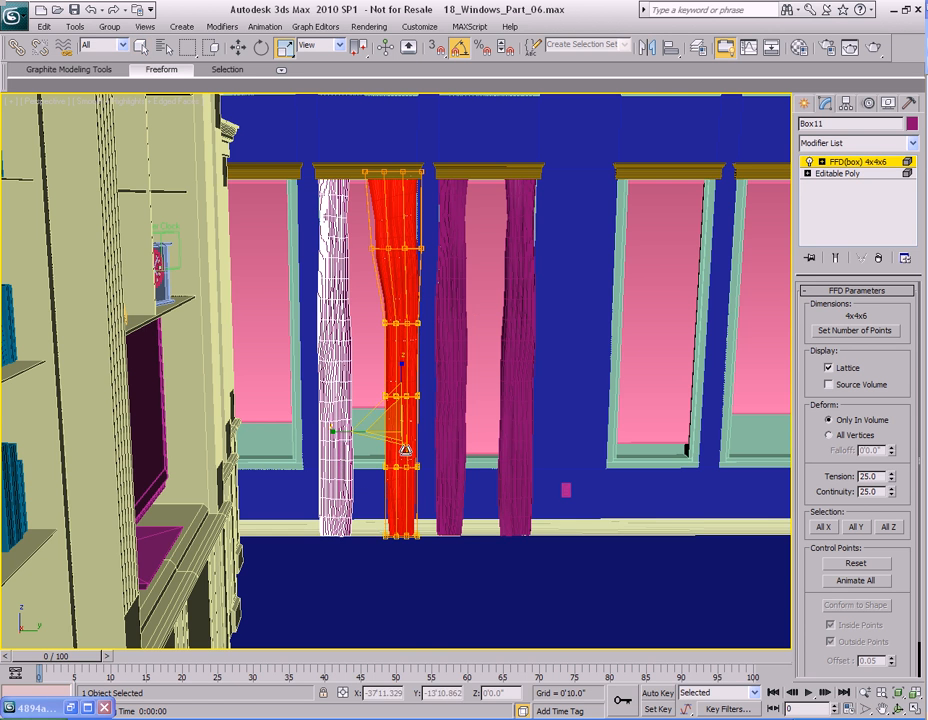
drag(337, 430, 352, 426)
key(w)
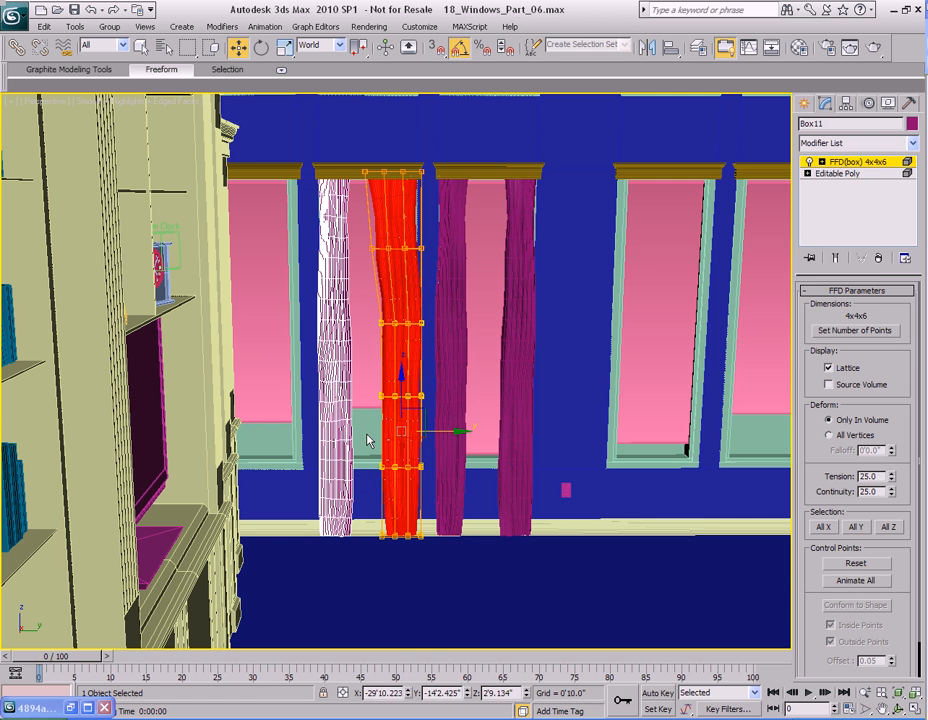
drag(442, 432, 437, 432)
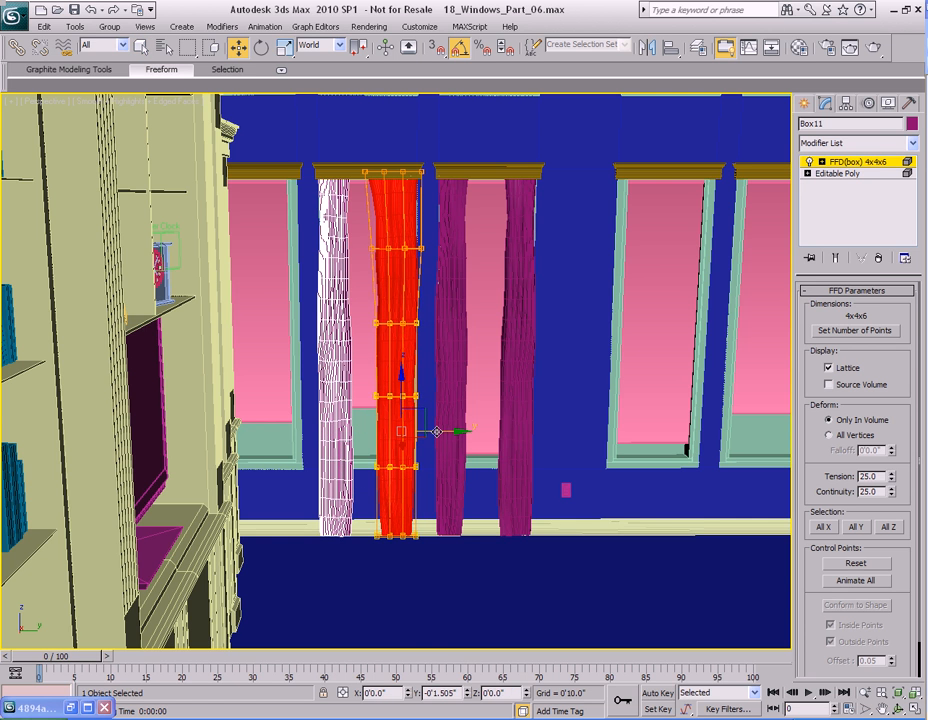
Step: Flare the bottom row of control points along Y and move it about -0'1.3" along Y
key(q)
drag(339, 523, 441, 578)
key(r)
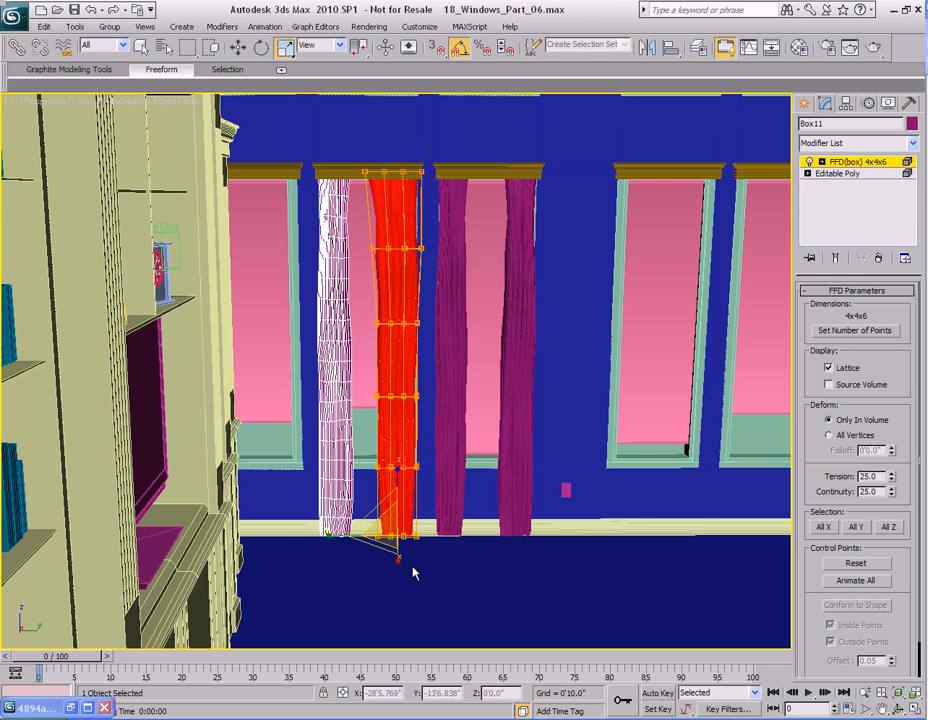
drag(340, 537, 320, 534)
key(w)
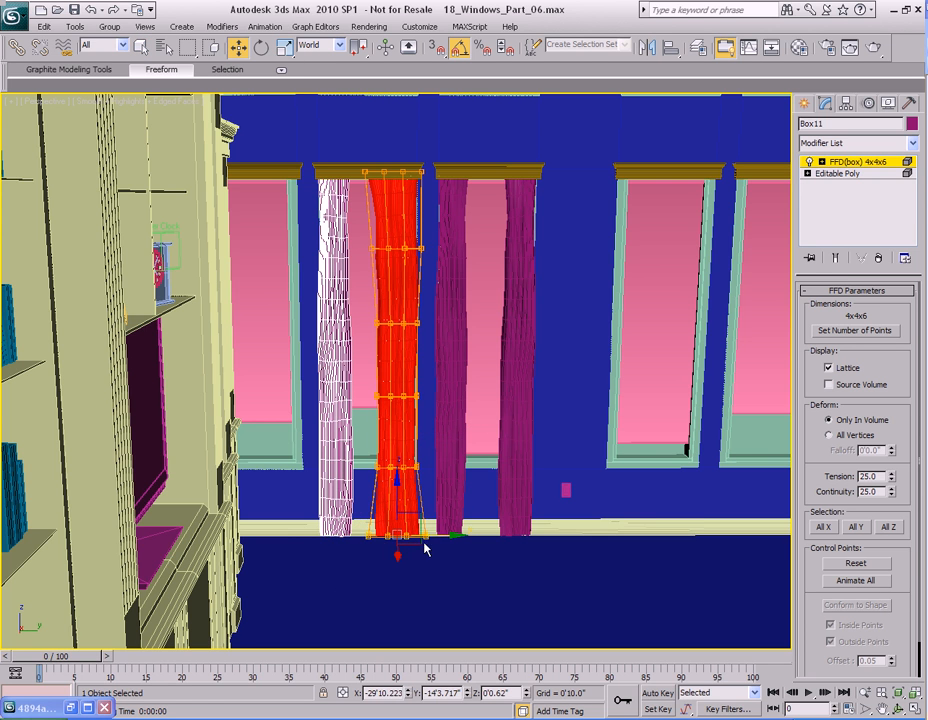
drag(445, 537, 443, 537)
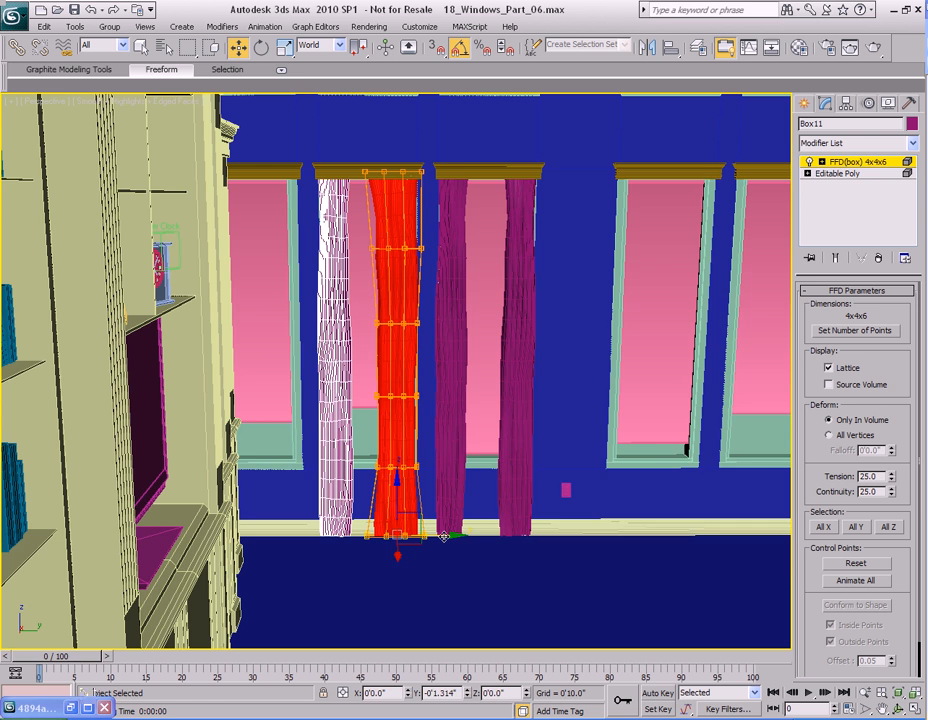